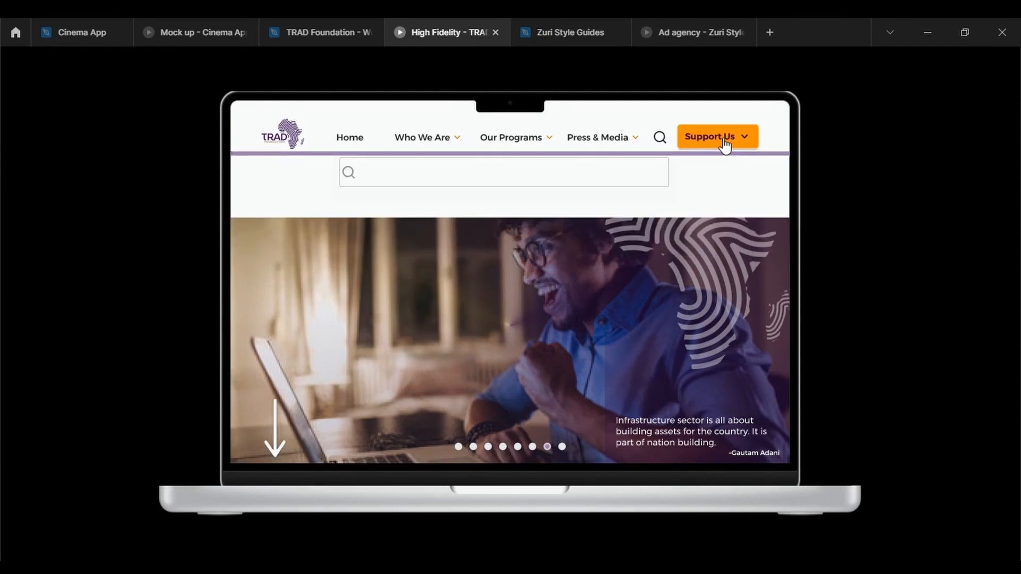
Preview the Support Us and Who We Are dropdowns in the website prototype
left_click(723, 140)
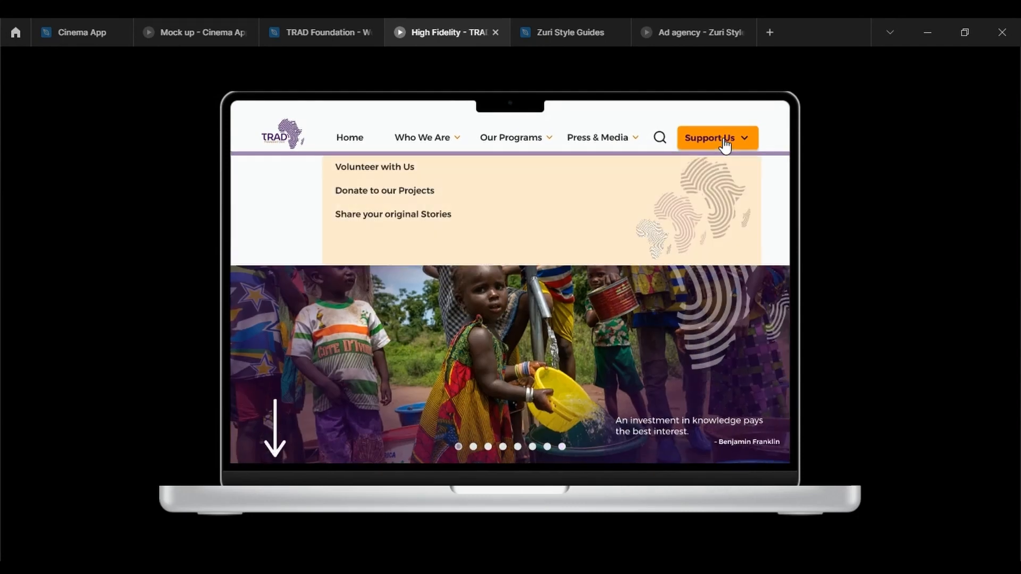
left_click(443, 145)
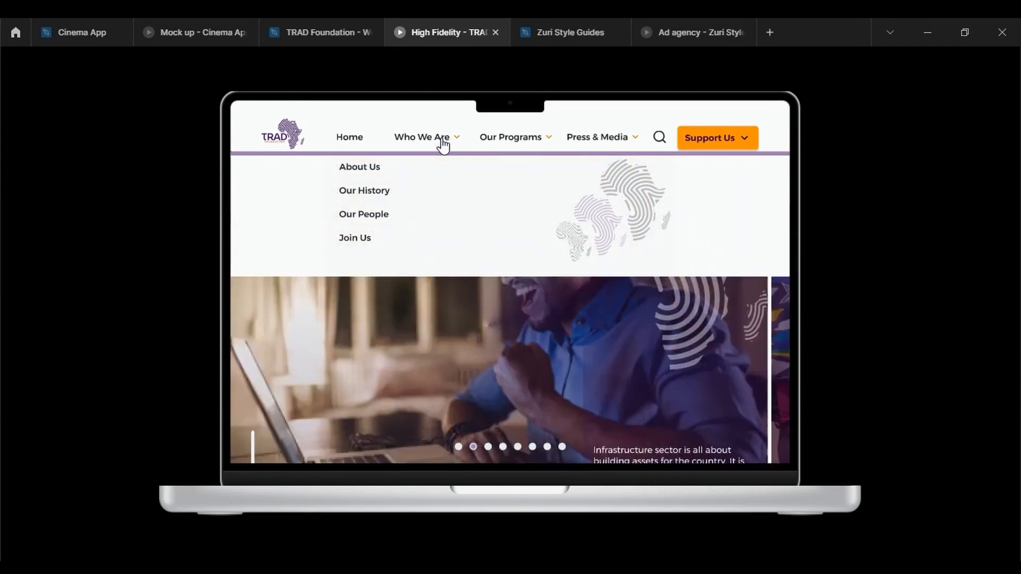
Switch to the TRAD Foundation design file and examine the navigation bar variations in the Menu dropdowns frame
left_click(325, 33)
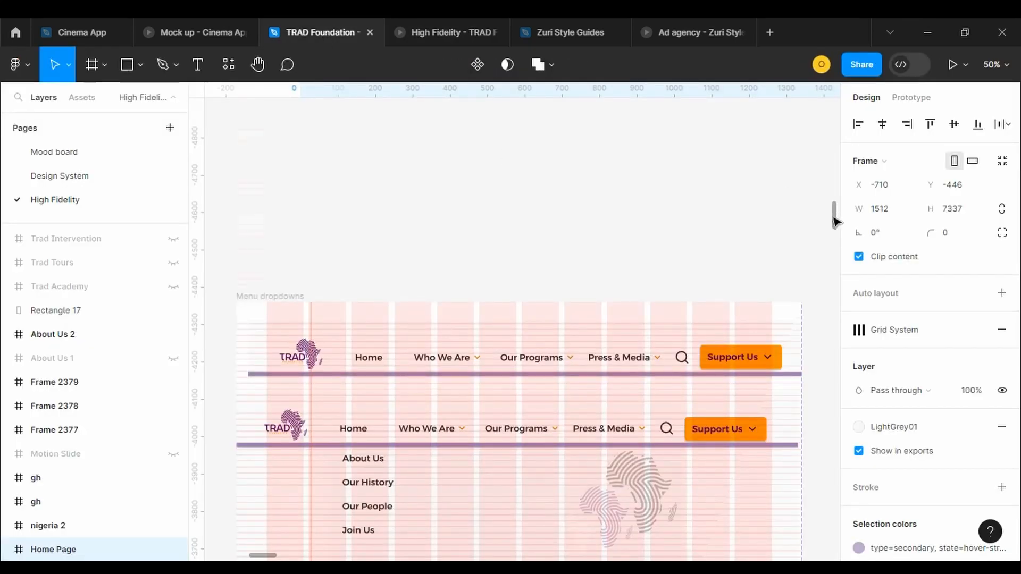
scroll(834, 222, "down", 3)
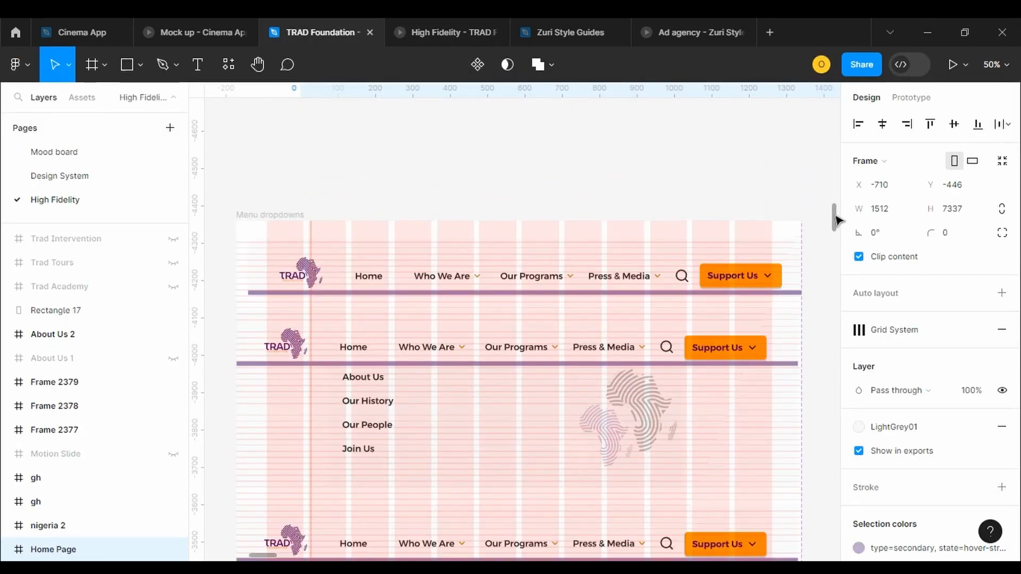
scroll(833, 222, "down", 10)
scroll(833, 223, "up", 10)
scroll(682, 253, "down", 1)
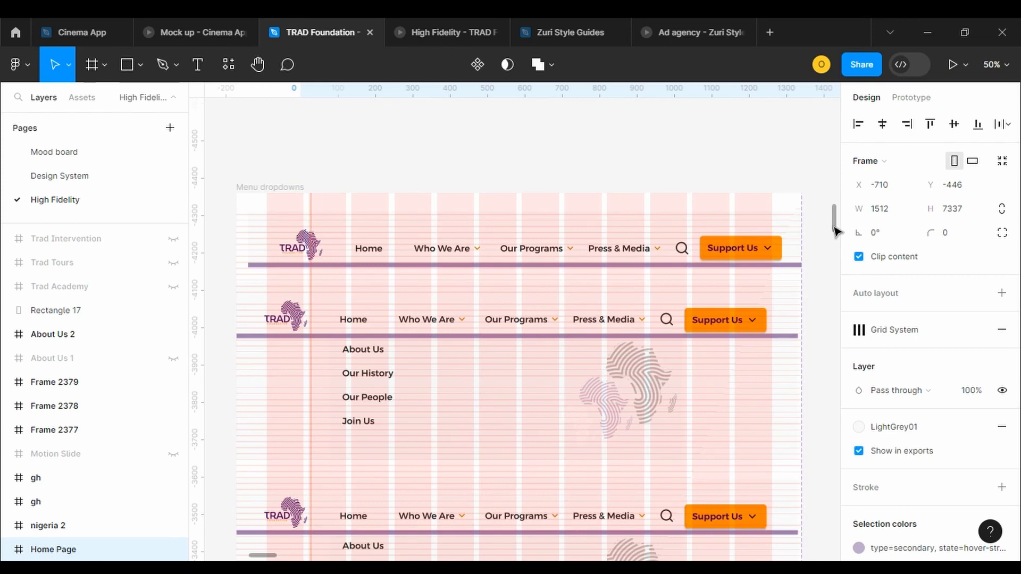
scroll(834, 232, "down", 5)
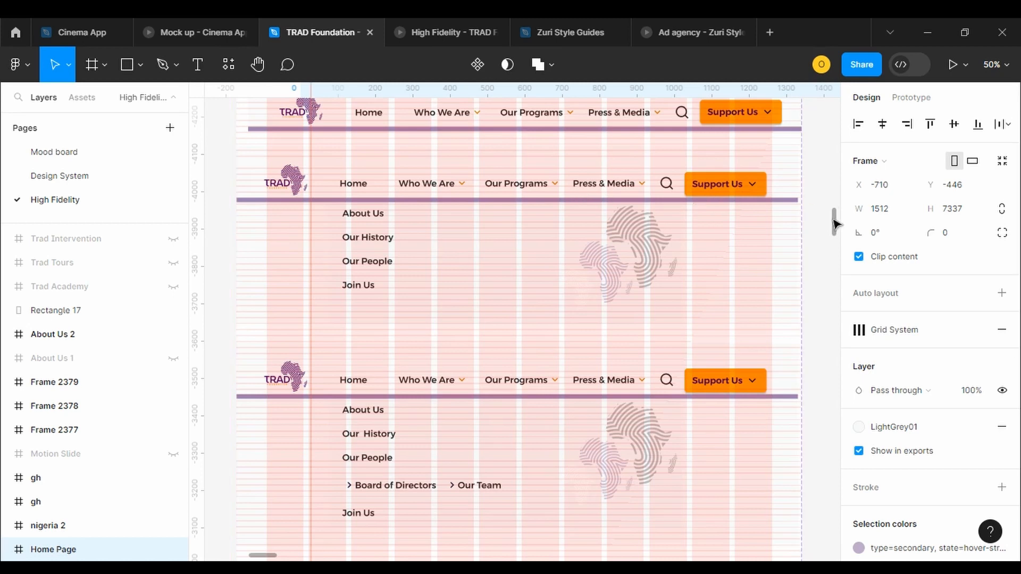
scroll(834, 223, "down", 5)
scroll(835, 229, "down", 14)
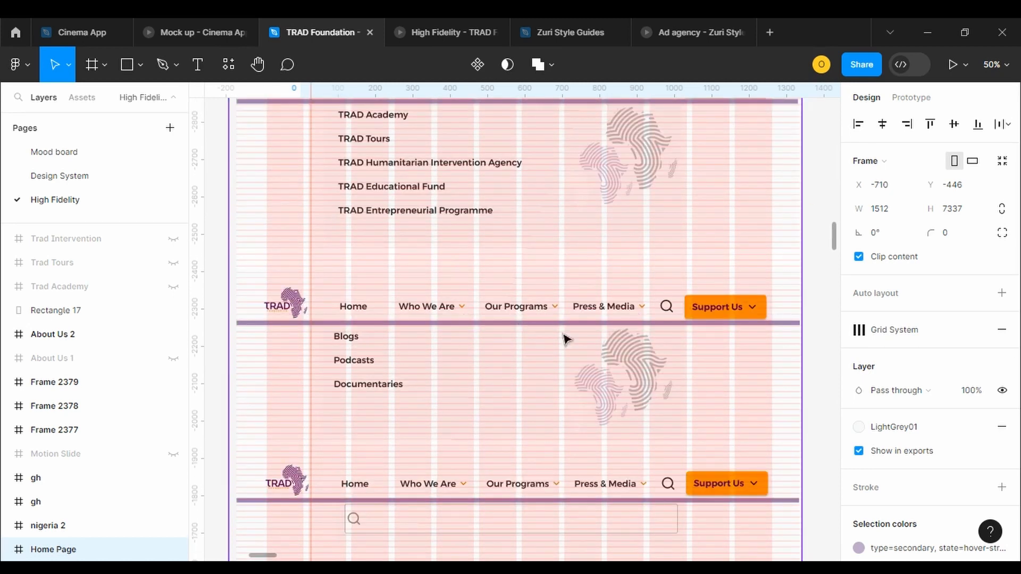
scroll(835, 253, "down", 8)
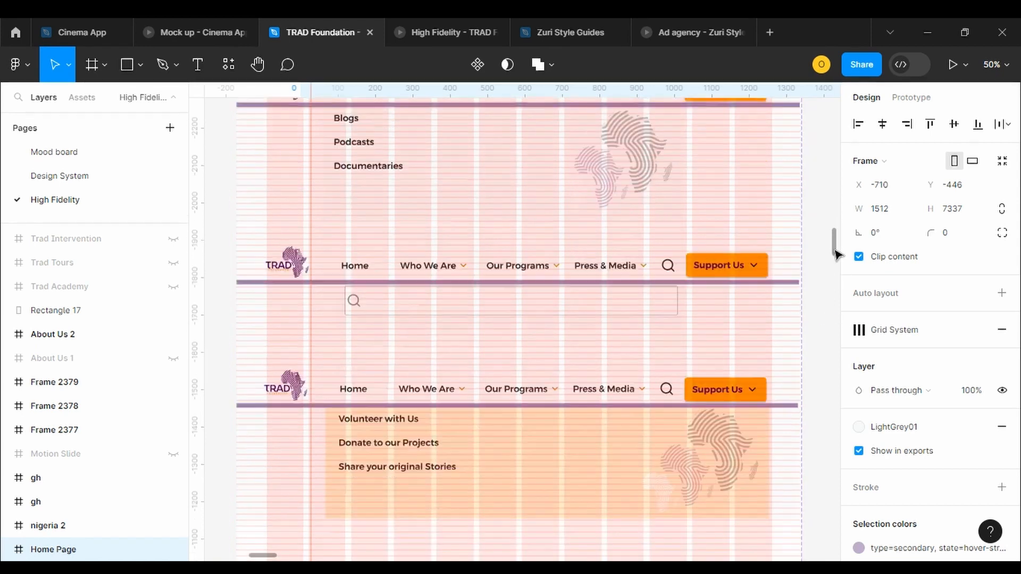
left_click_drag(835, 255, 838, 230)
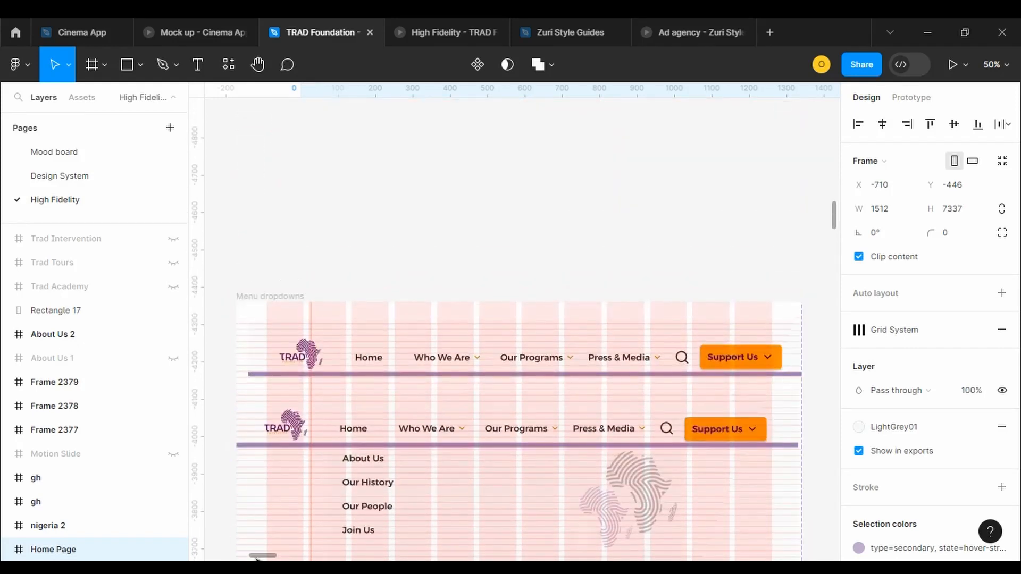
Create a new frame from the MacBook Pro 16" desktop preset on an empty area of the High Fidelity page
left_click_drag(257, 556, 276, 560)
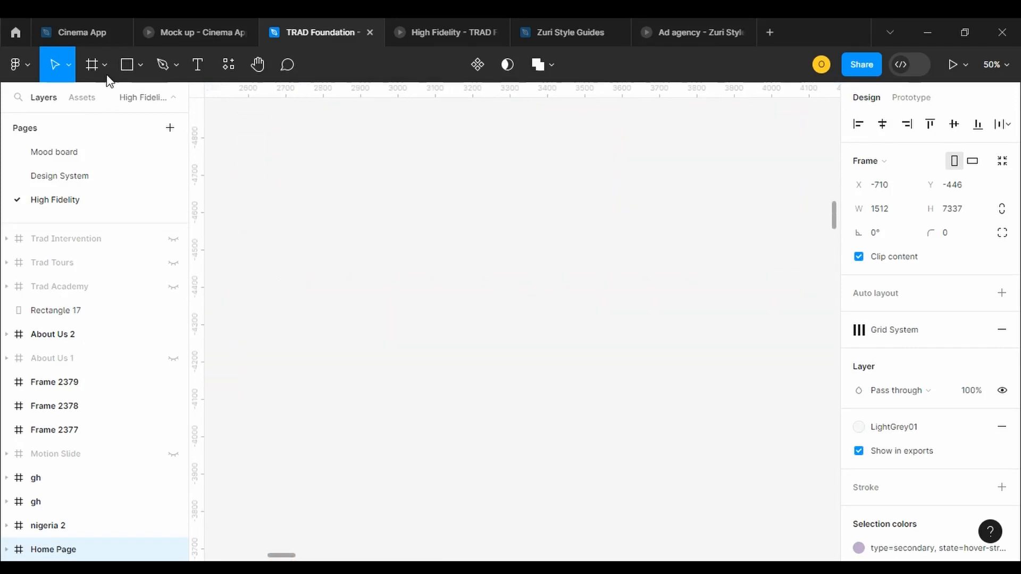
left_click(101, 62)
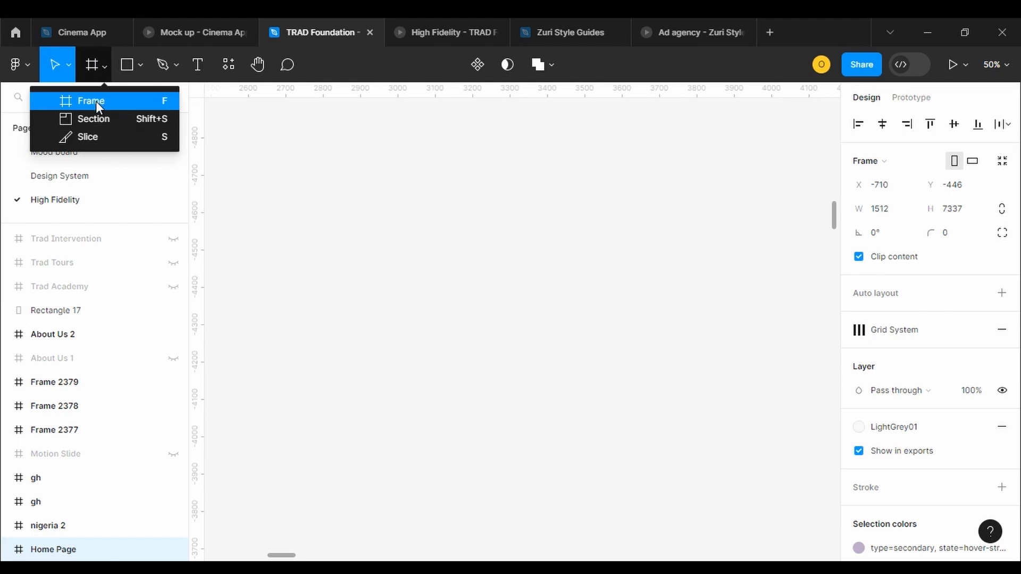
left_click(95, 101)
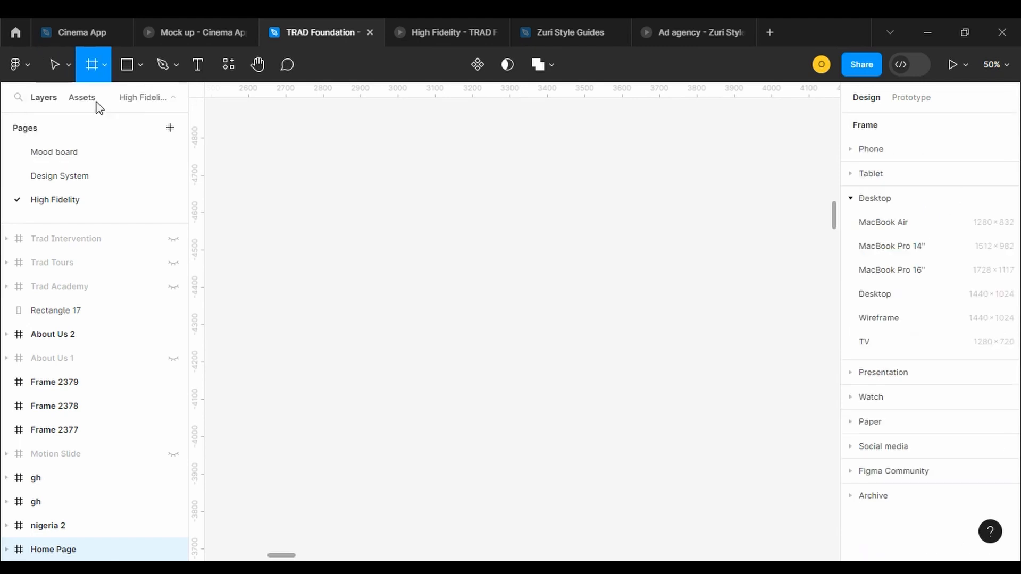
left_click(877, 272)
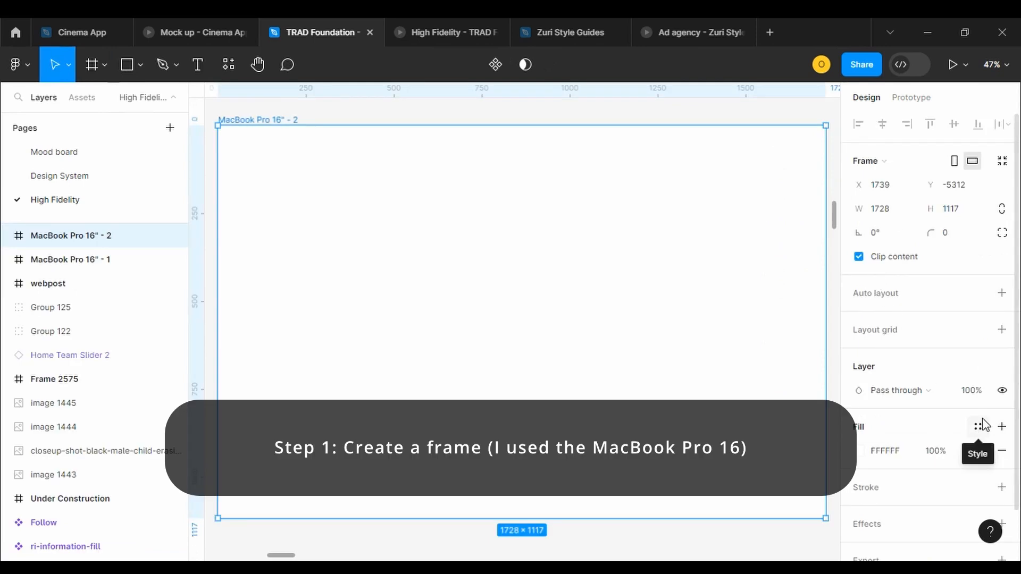
Apply the Grid System layout grid style to the new MacBook Pro 16" frame
left_click(977, 429)
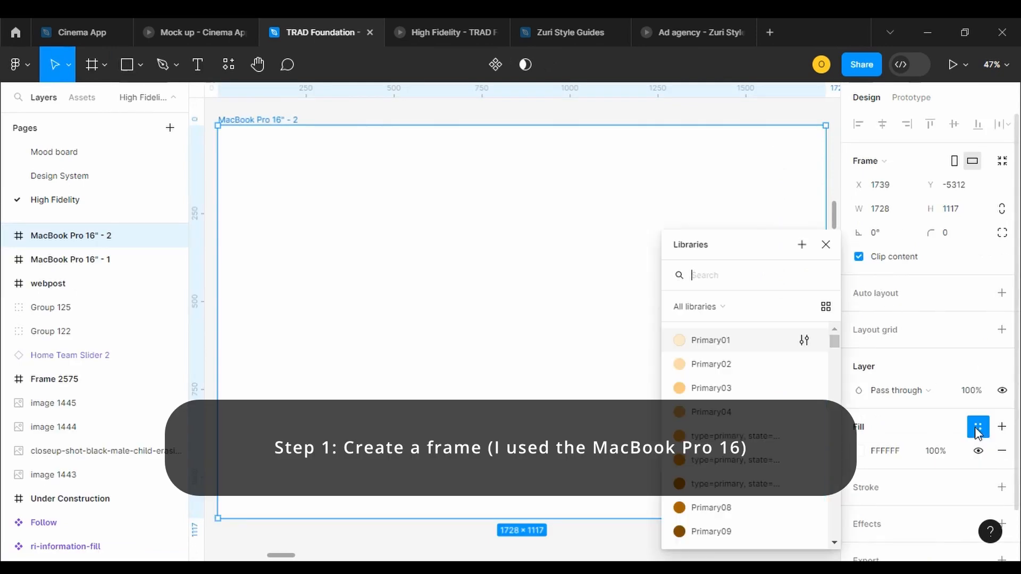
left_click(978, 330)
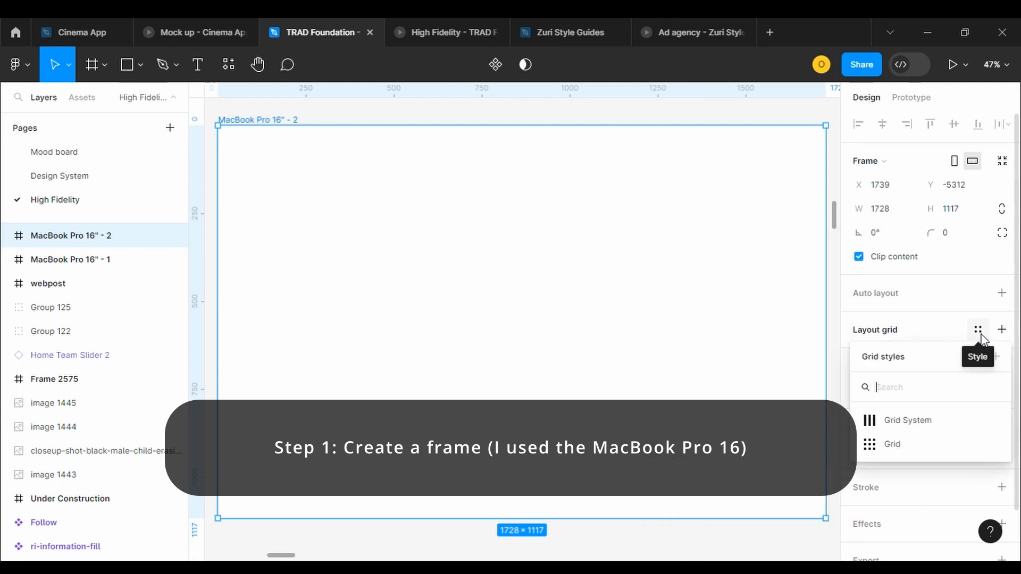
left_click(903, 421)
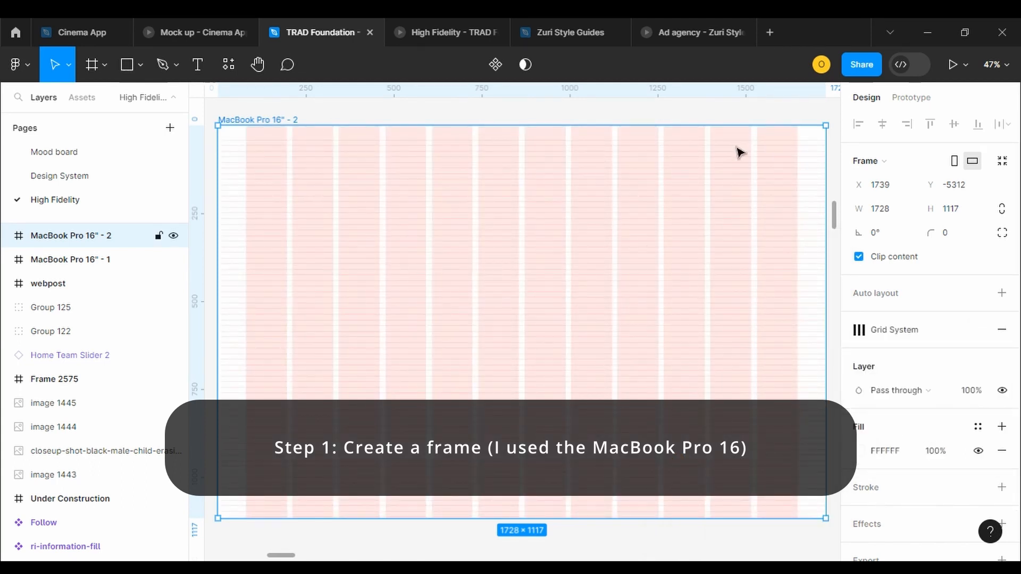
Extend the MacBook Pro 16" frame downward to a height of about 2471, keeping its 1728 width
scroll(841, 211, "up", 2)
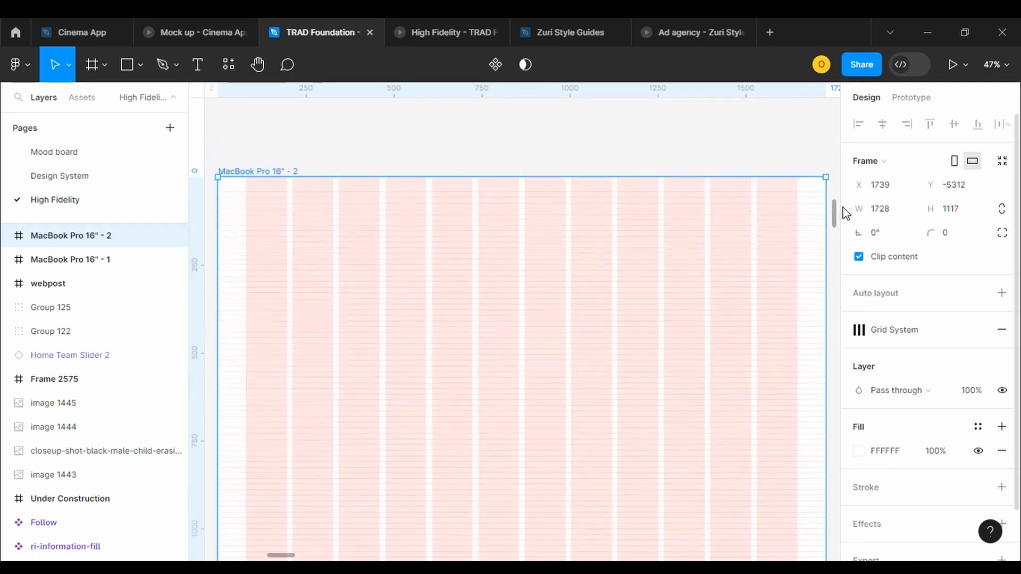
scroll(684, 258, "down", 6)
left_click_drag(613, 286, 612, 555)
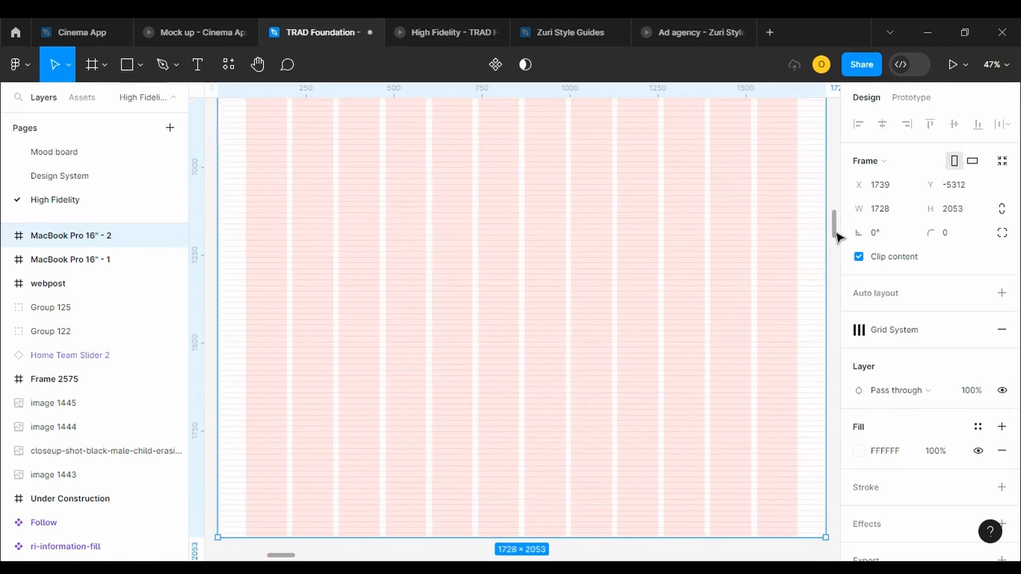
scroll(840, 239, "down", 3)
left_click_drag(594, 385, 585, 532)
scroll(837, 223, "up", 10)
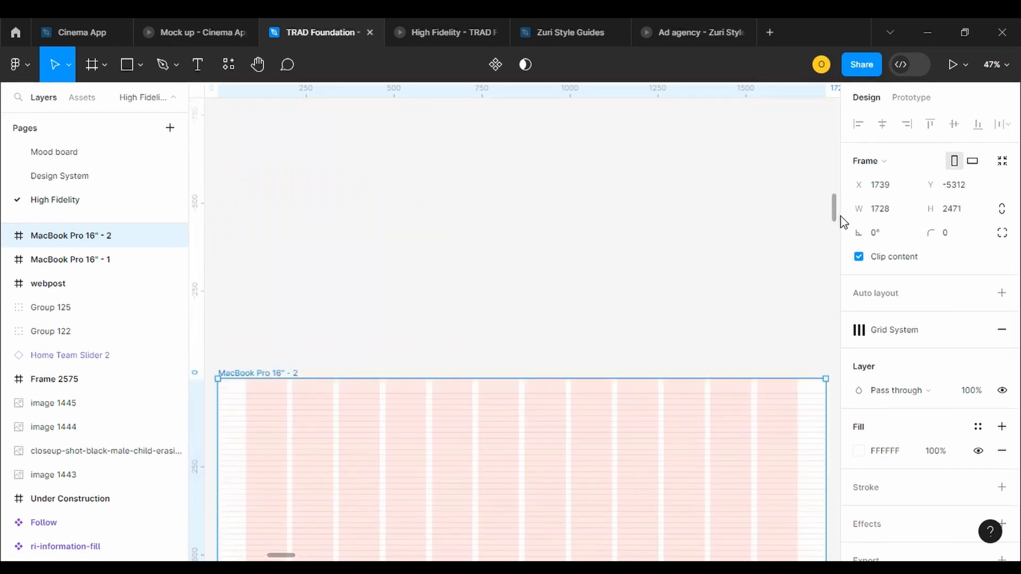
Draw a nested frame about 1728 × 231 across the full width of the MacBook Pro 16" frame, near its upper edge
scroll(840, 219, "down", 2)
left_click_drag(280, 554, 263, 557)
left_click_drag(834, 214, 833, 222)
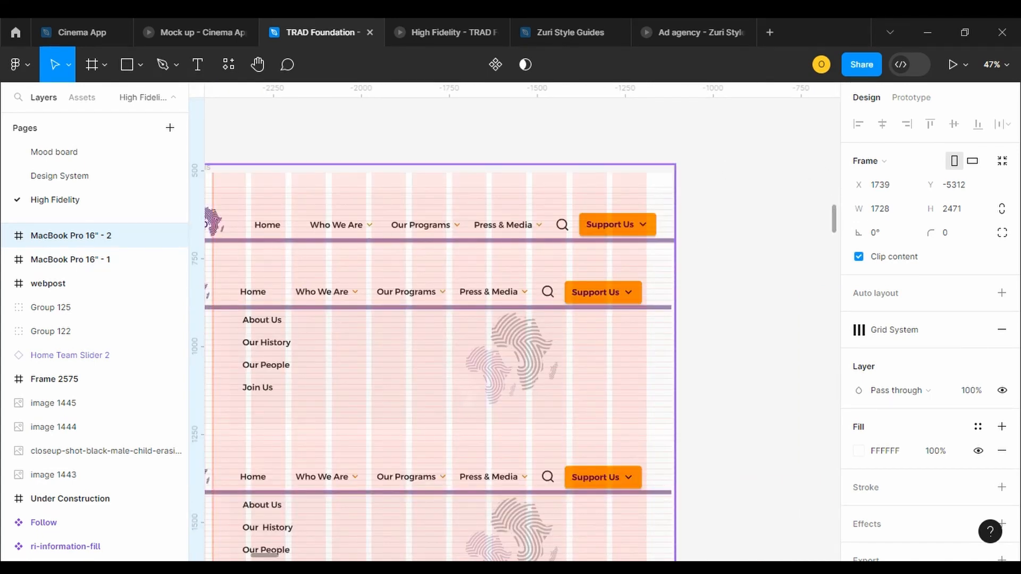
left_click_drag(267, 556, 281, 555)
mouse_move(833, 223)
left_mouse_down()
mouse_move(839, 200)
mouse_move(838, 211)
left_mouse_up()
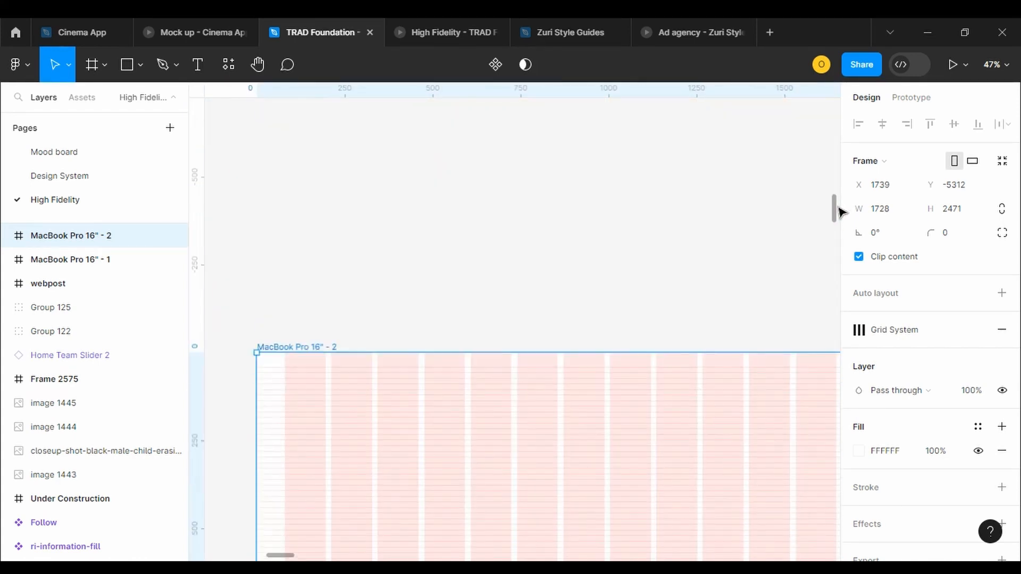
left_click(89, 64)
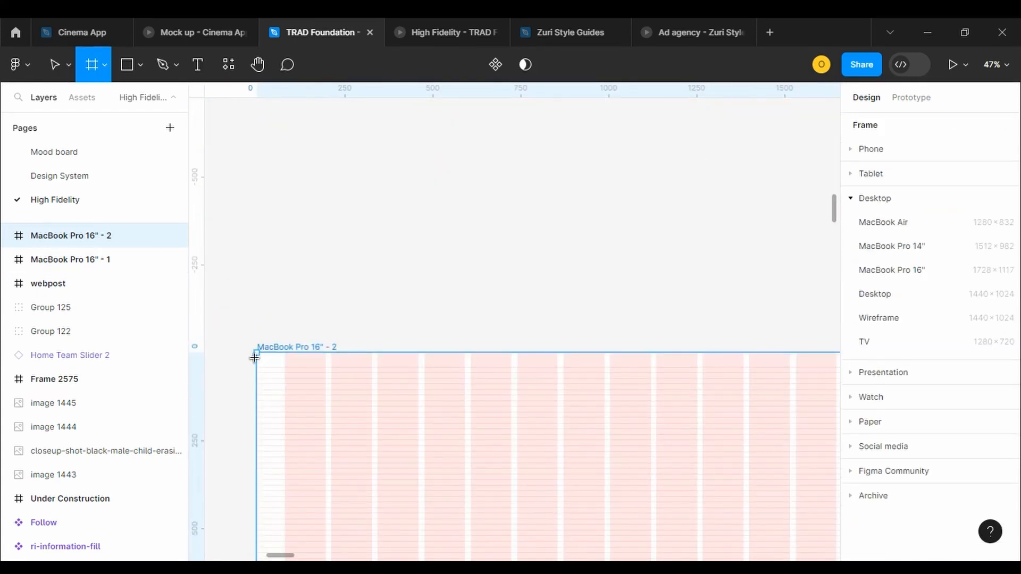
left_click_drag(254, 357, 659, 461)
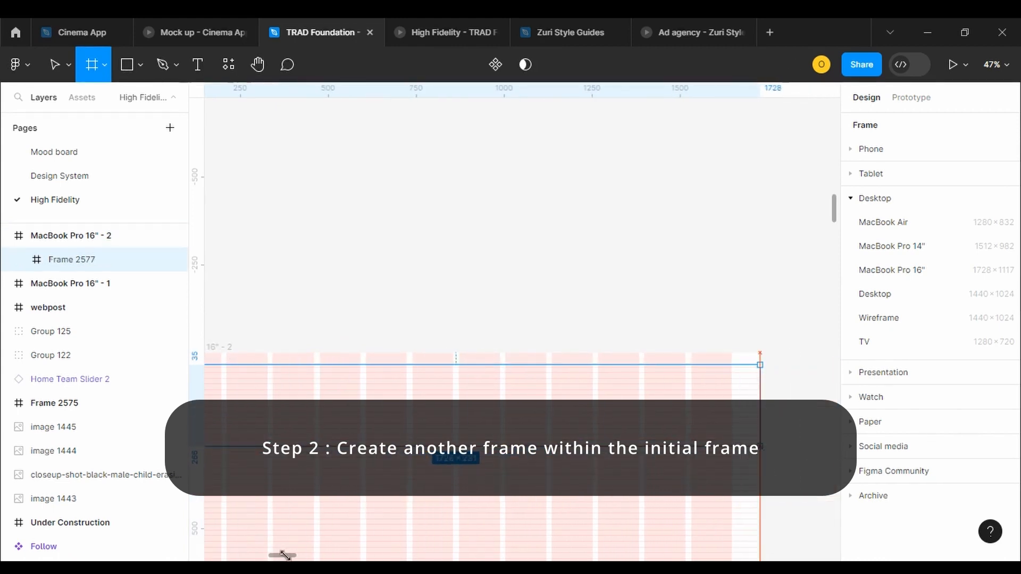
left_click_drag(289, 555, 283, 556)
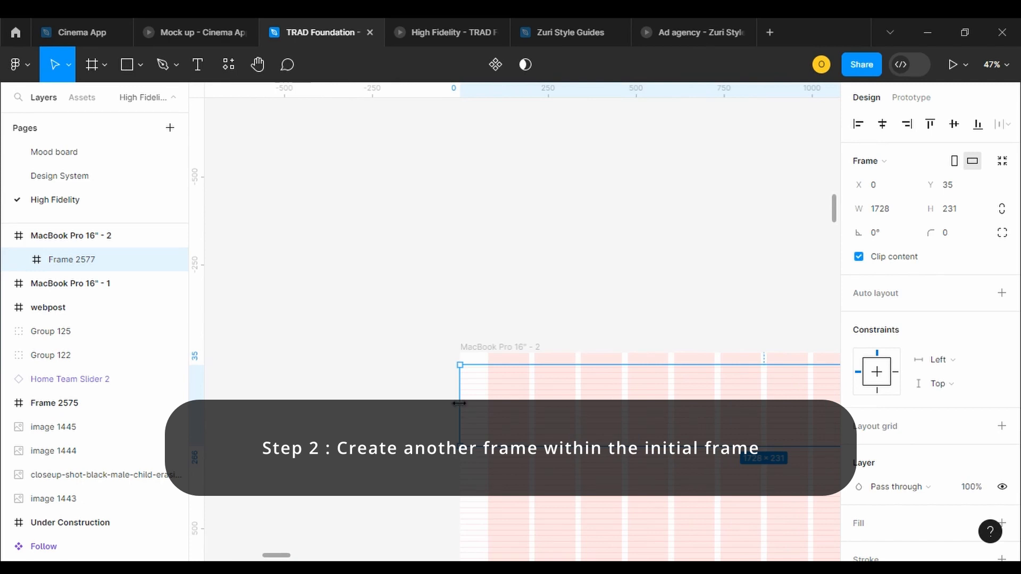
Draw a thin horizontal rectangle about 1266 × 19 on the empty canvas above the MacBook Pro 16" frame
left_click(131, 66)
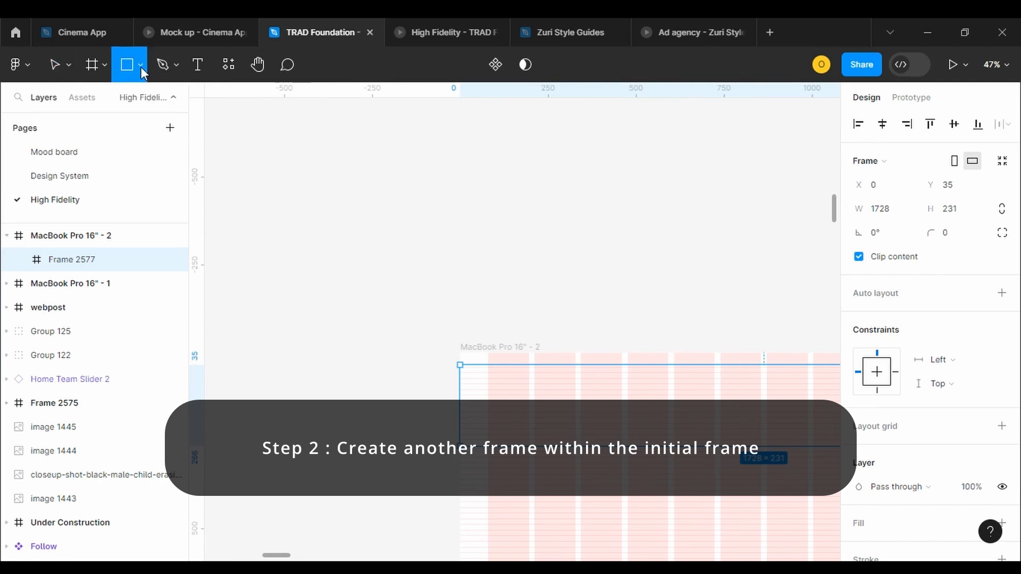
left_click(141, 67)
left_click(317, 194)
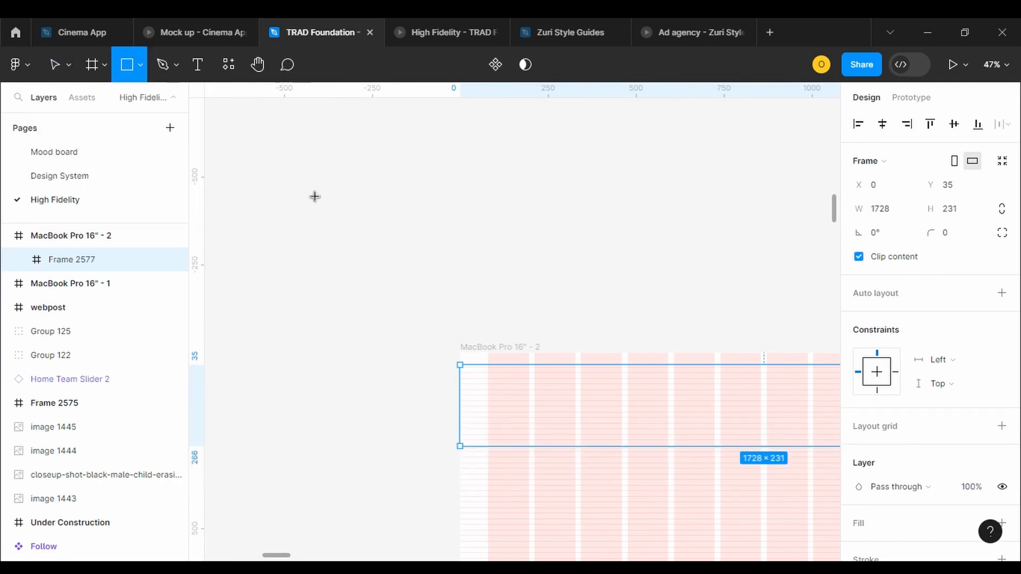
mouse_move(314, 196)
left_mouse_down()
mouse_move(542, 185)
mouse_move(763, 196)
left_mouse_up()
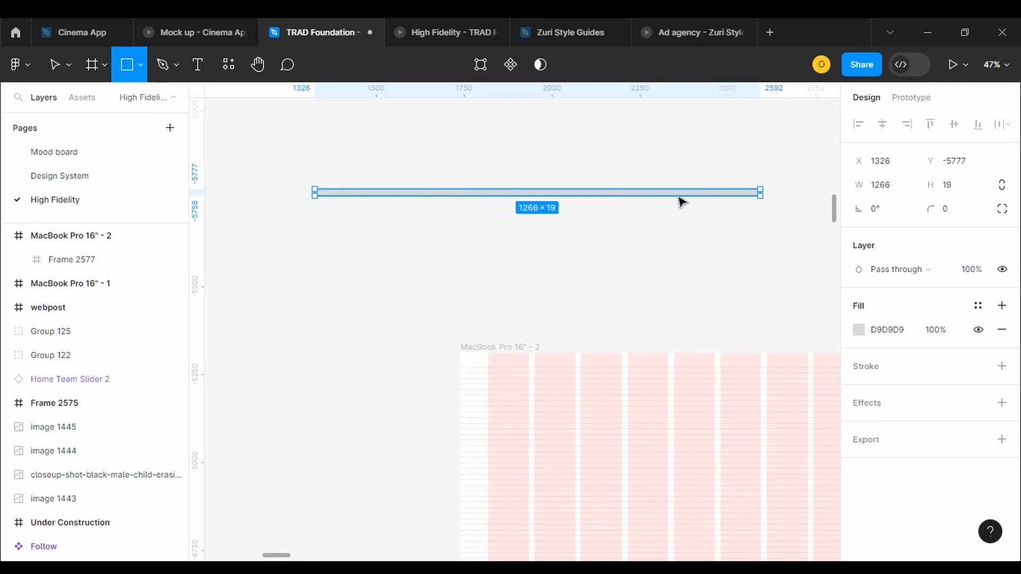
left_click(978, 306)
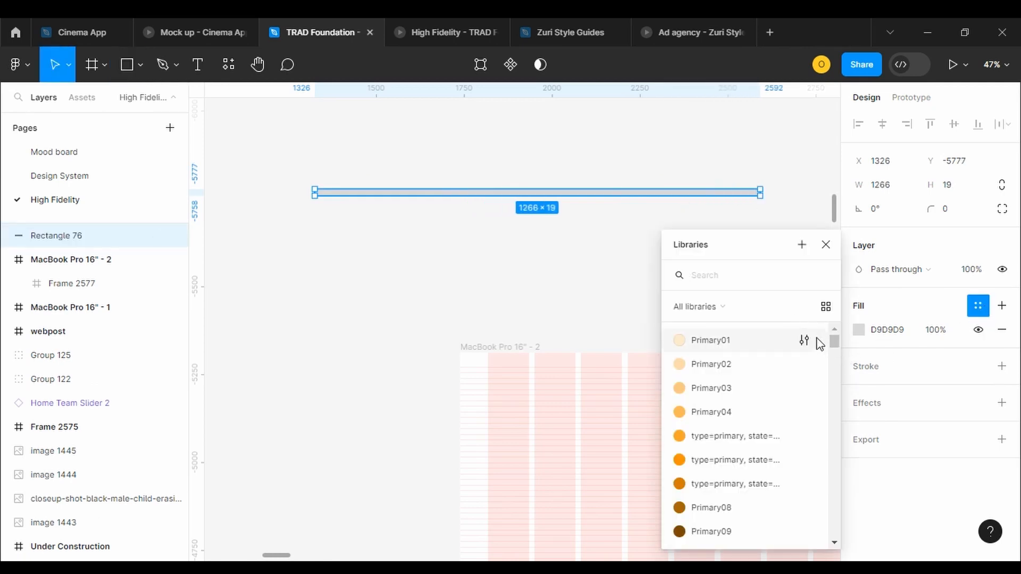
mouse_move(834, 342)
left_mouse_down()
mouse_move(822, 439)
mouse_move(835, 356)
mouse_move(757, 294)
mouse_move(840, 348)
left_mouse_up()
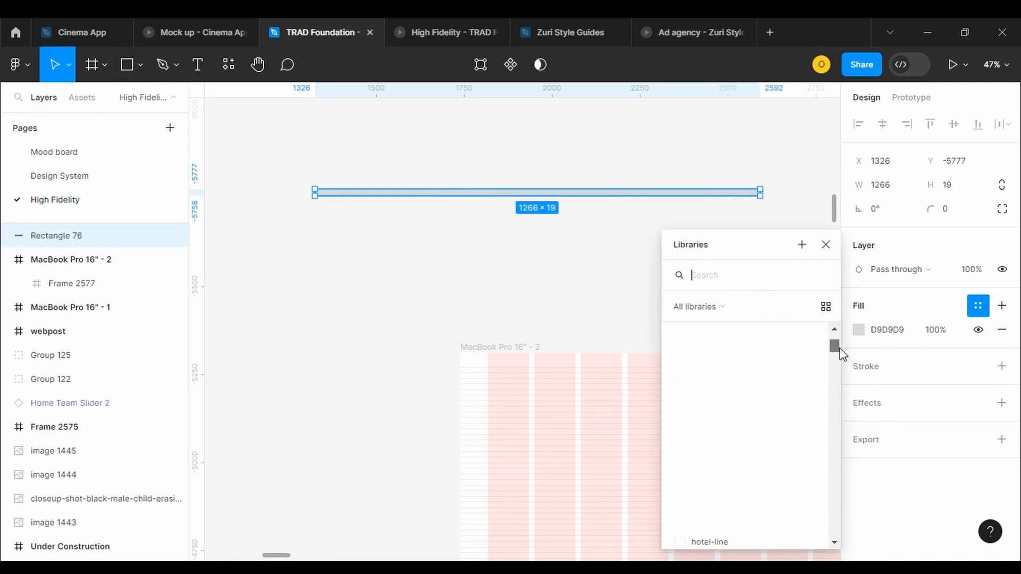
scroll(839, 345, "down", 3)
scroll(839, 346, "up", 3)
type("red")
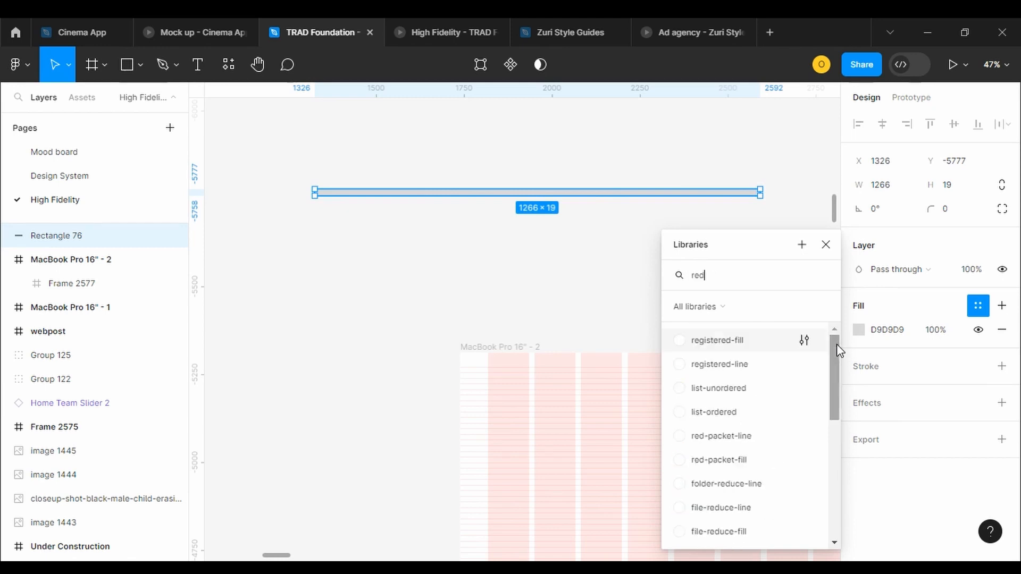
key("BackSpace")
key("BackSpace")
key("BackSpace")
type("ale")
key("BackSpace")
key("BackSpace")
key("BackSpace")
left_click_drag(836, 344, 836, 345)
left_click(833, 543)
left_click(834, 544)
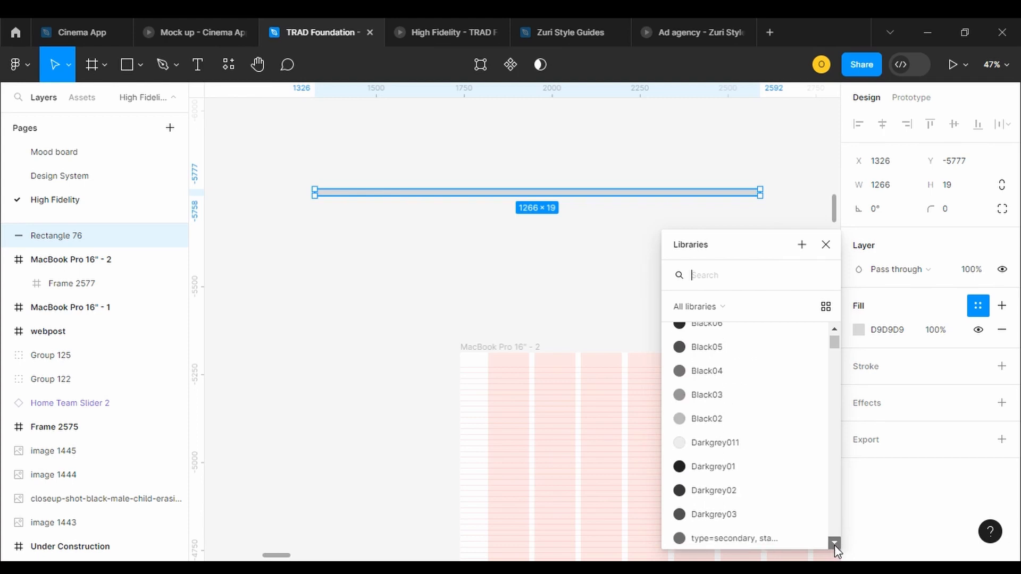
scroll(834, 544, "down", 5)
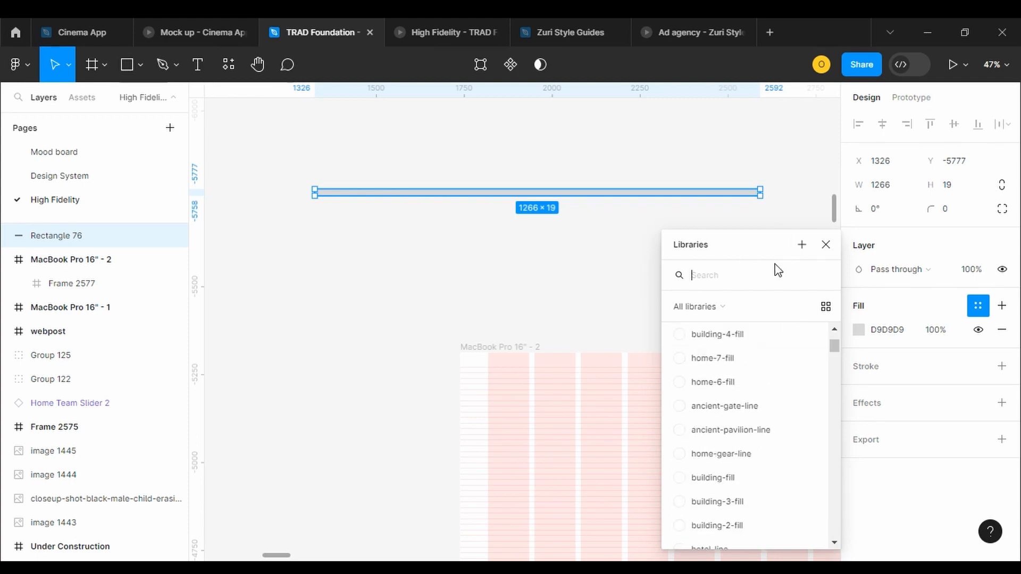
Fill the thin rectangle with the dark red custom color 991008 at 76% opacity
left_click(858, 330)
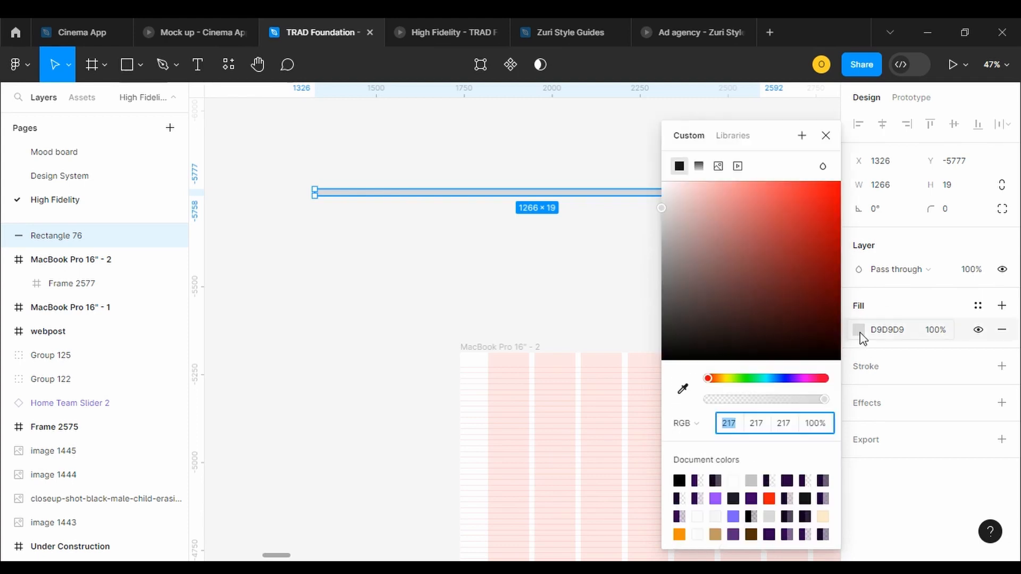
left_click(768, 498)
left_click_drag(823, 399, 797, 399)
left_click_drag(827, 186, 831, 255)
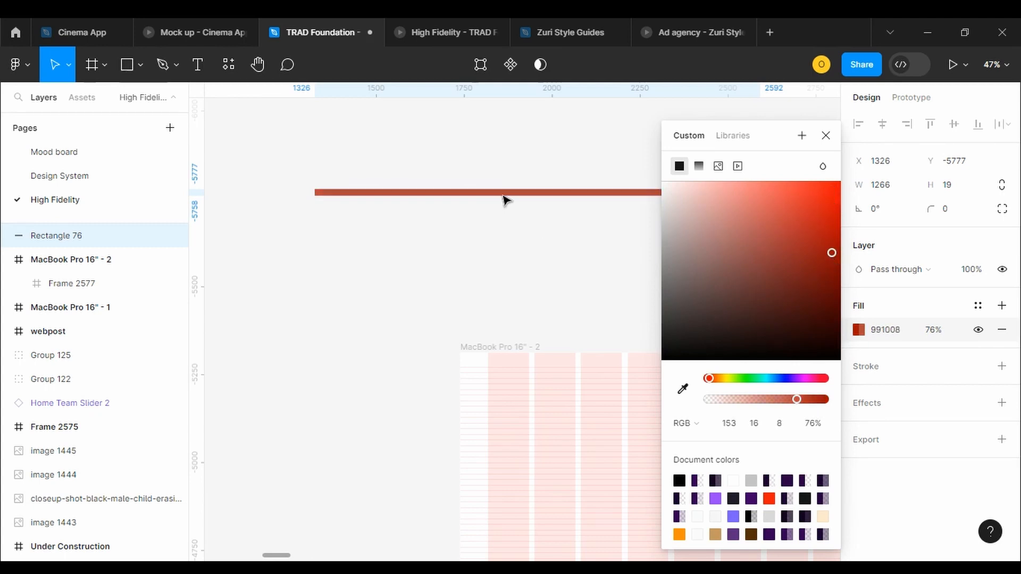
left_click(552, 315)
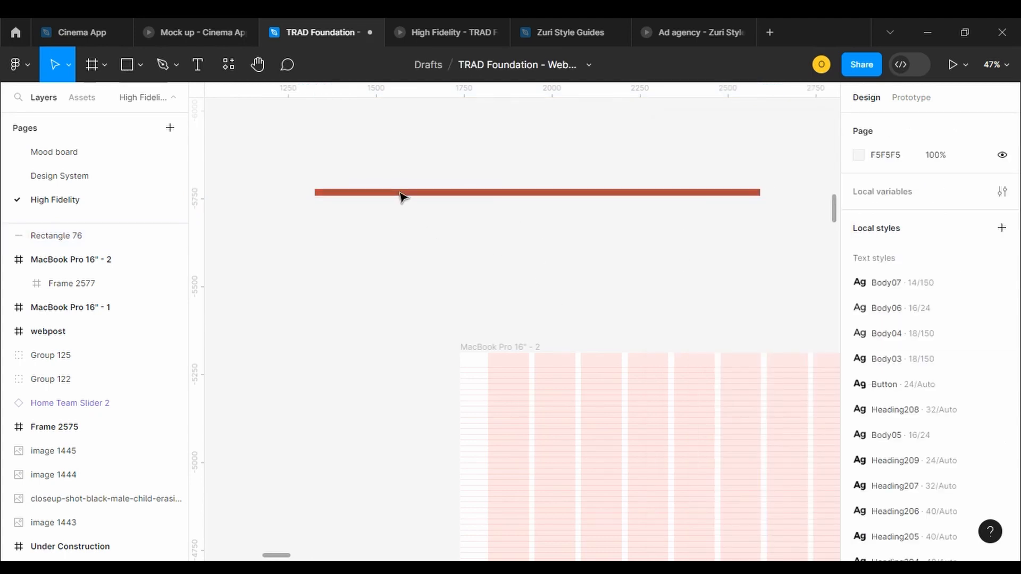
Move the dark red rectangle from the empty canvas into the nested frame, at about X 74, Y 122
key("ctrl+z")
left_click_drag(419, 315, 521, 412)
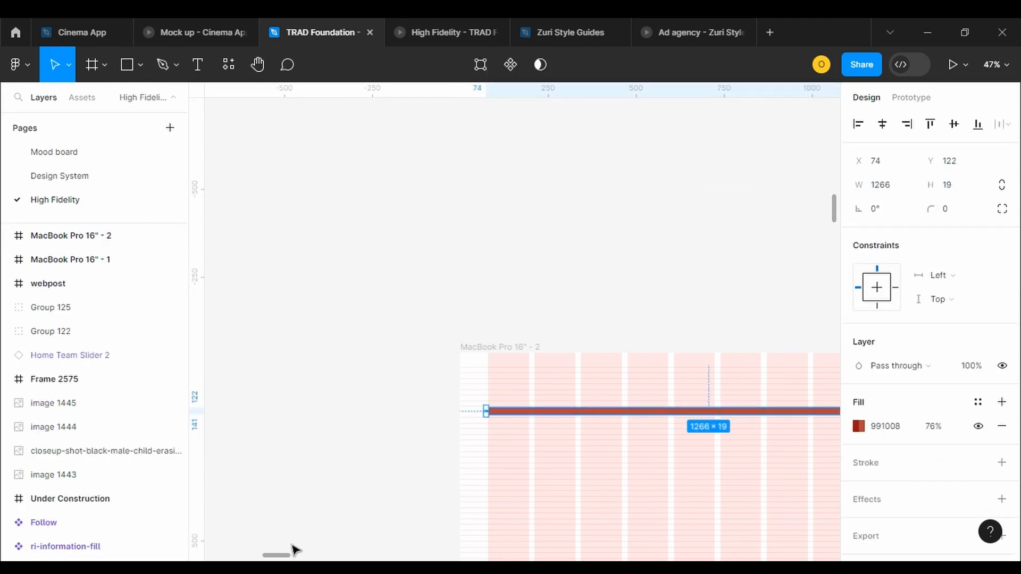
Rename the outer MacBook Pro frame as Youtube Dropdown and its nested frame as Main Frame
left_click(514, 348)
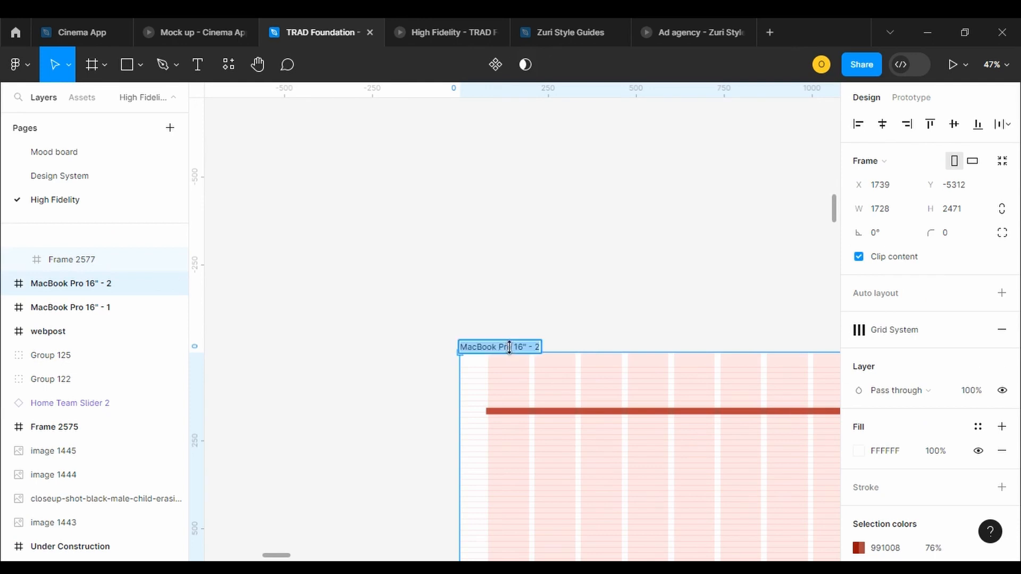
type("Youtube Dropdown")
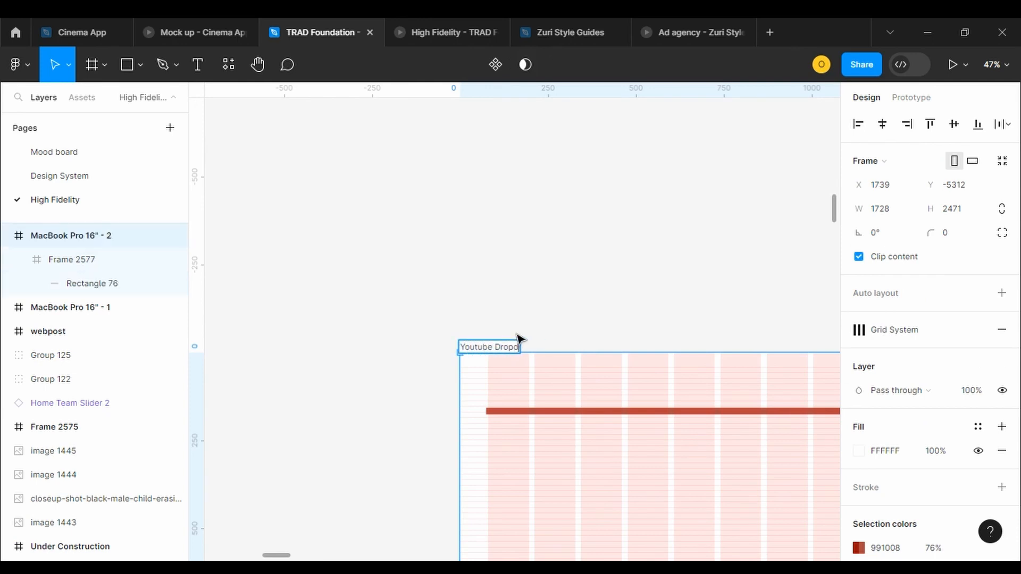
left_click(80, 262)
double_click(84, 262)
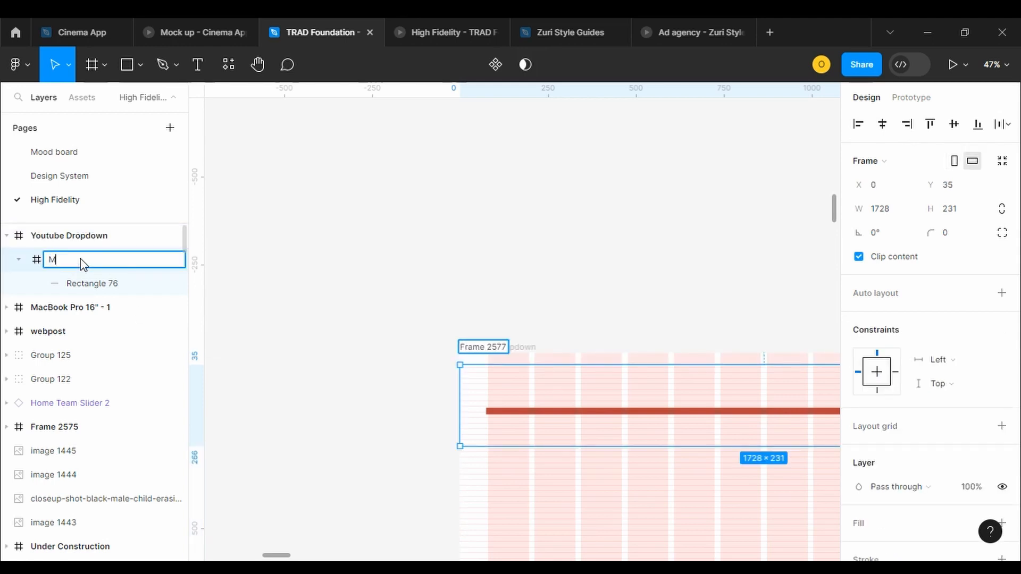
type("Main Frame")
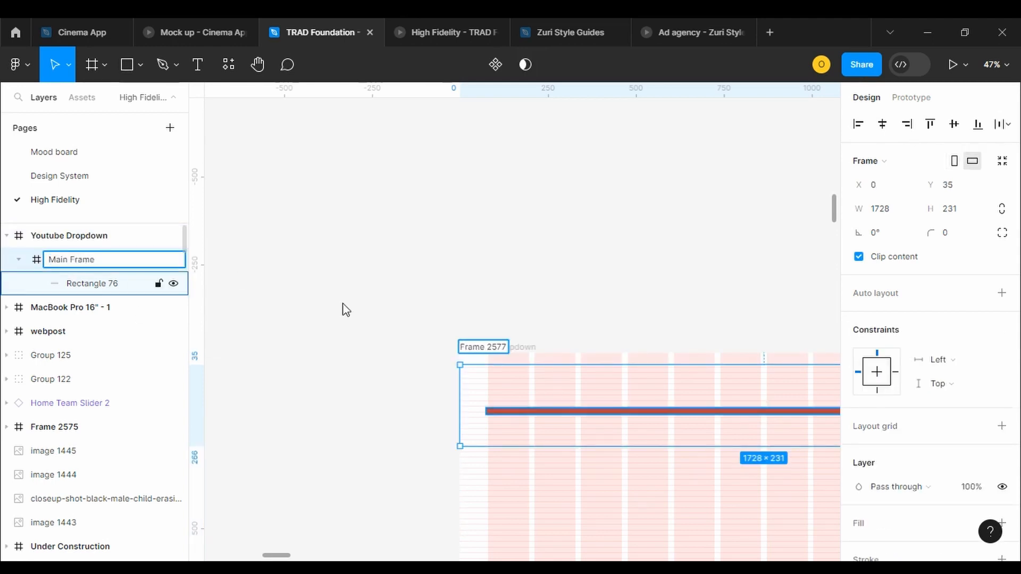
Reposition Main Frame at about X 0, Y 49, so it spans the Youtube Dropdown frame from side to side
left_click_drag(533, 418, 506, 420)
left_click_drag(281, 556, 285, 556)
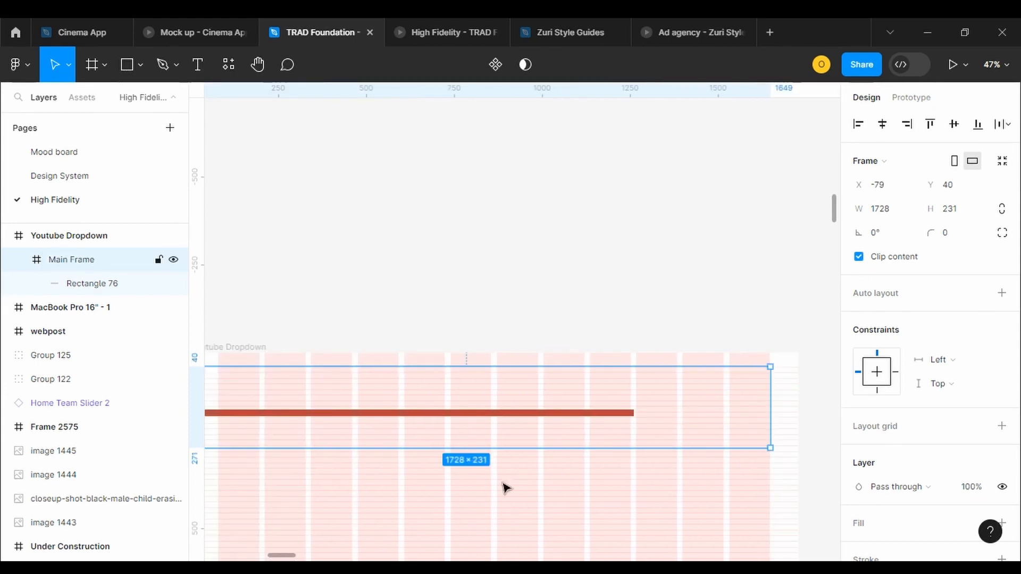
left_click(996, 64)
type("35")
key("Return")
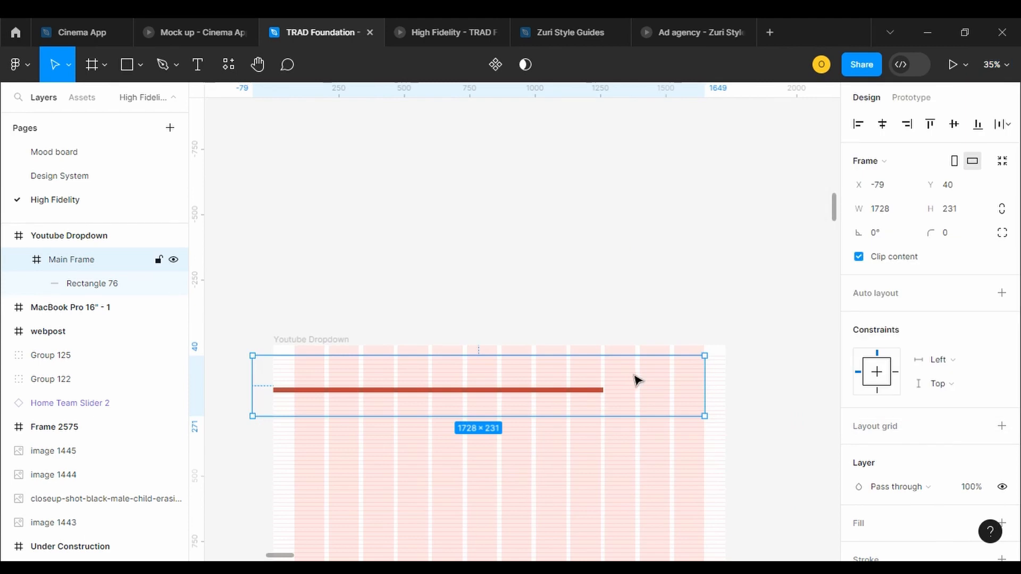
left_click_drag(636, 381, 657, 383)
left_click_drag(279, 383, 273, 384)
left_click_drag(732, 399, 726, 399)
left_click_drag(533, 397, 512, 402)
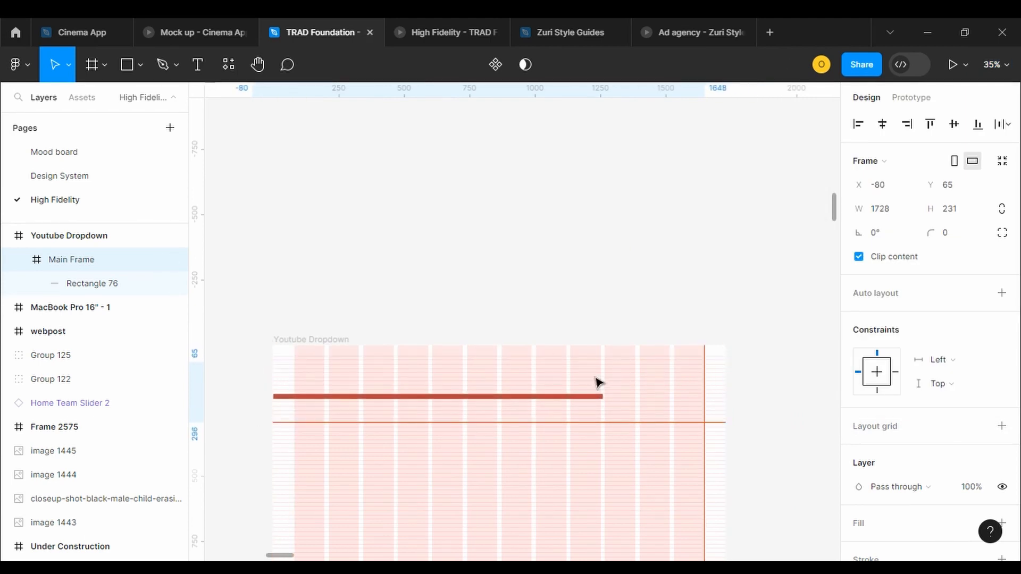
double_click(600, 397)
left_click(609, 405)
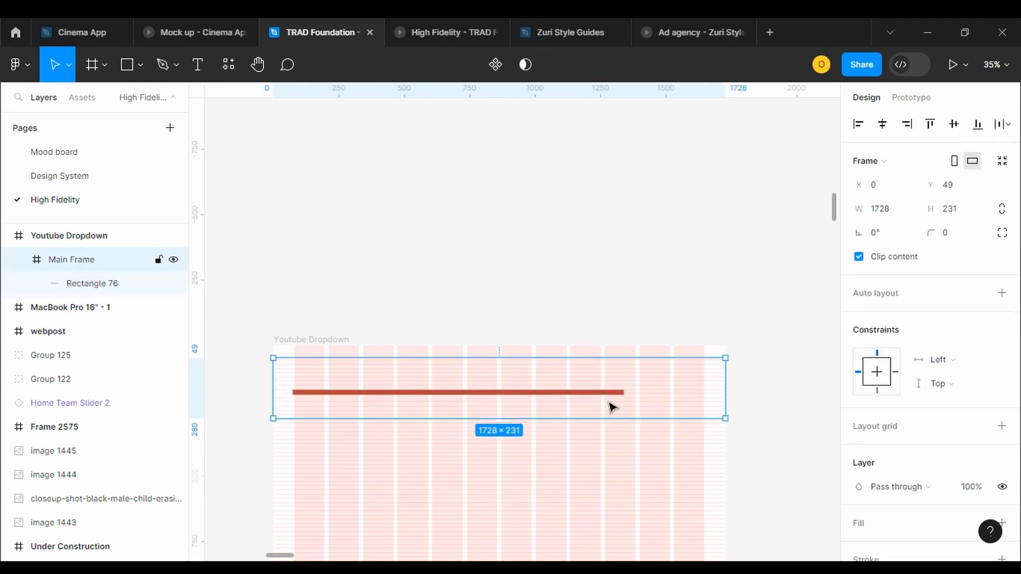
Stretch the red rectangle on both ends to the full 1728 width of Main Frame
left_click(146, 283)
left_click_drag(602, 396, 725, 394)
left_click_drag(292, 393, 269, 394)
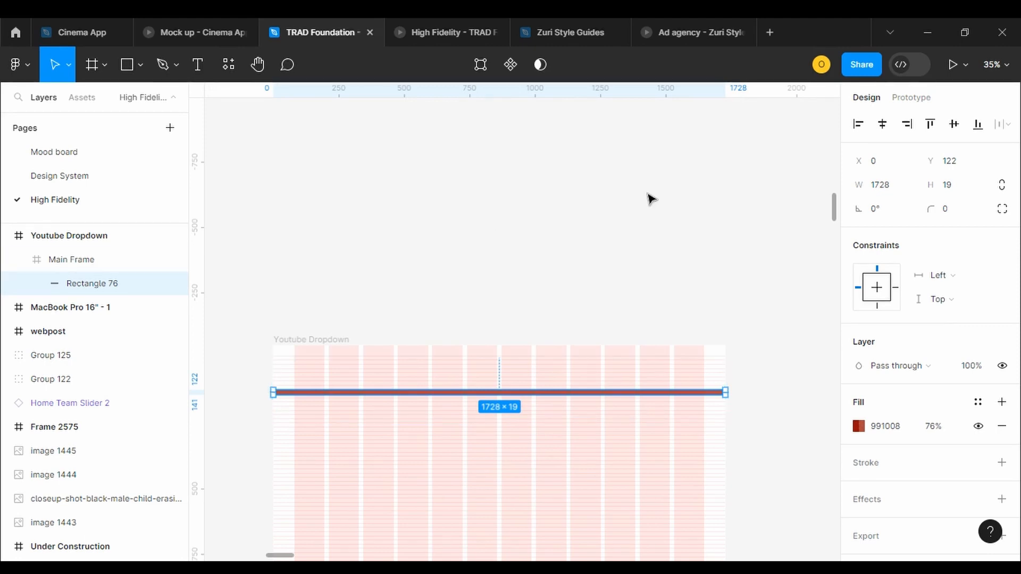
Set the red bar's height to 20 and its Y position to 160
left_click(952, 185)
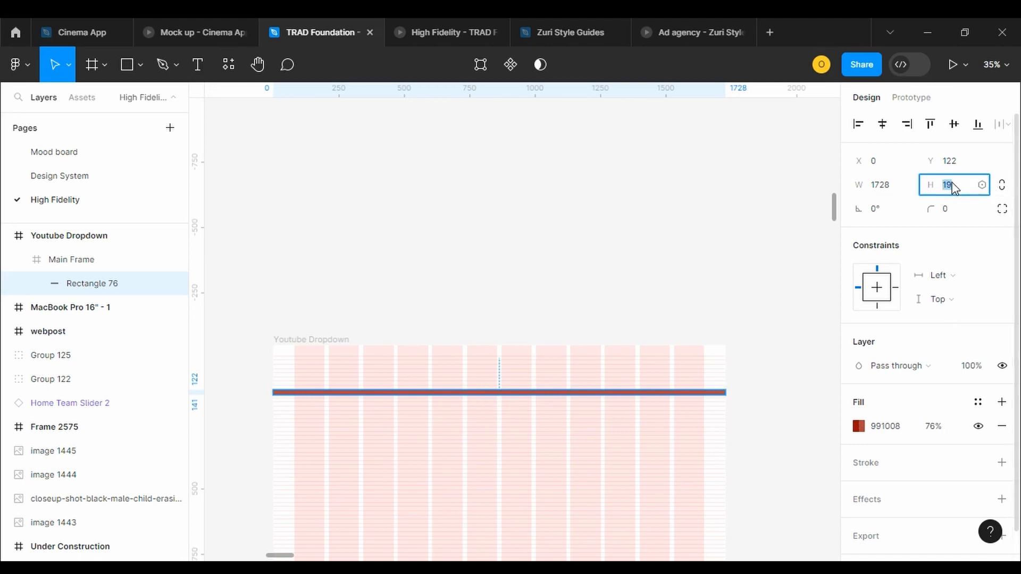
type("20")
key("Return")
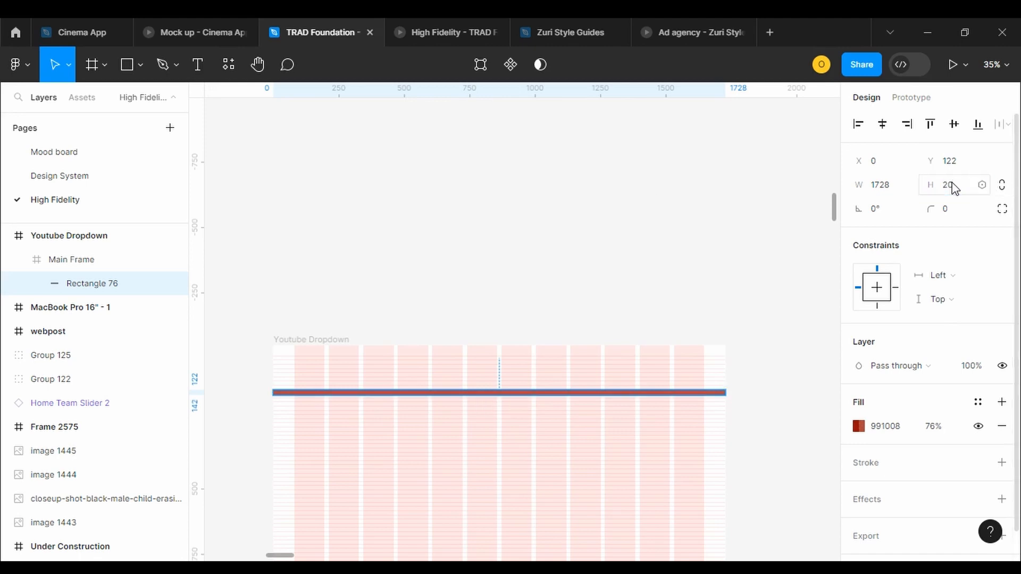
left_click(944, 167)
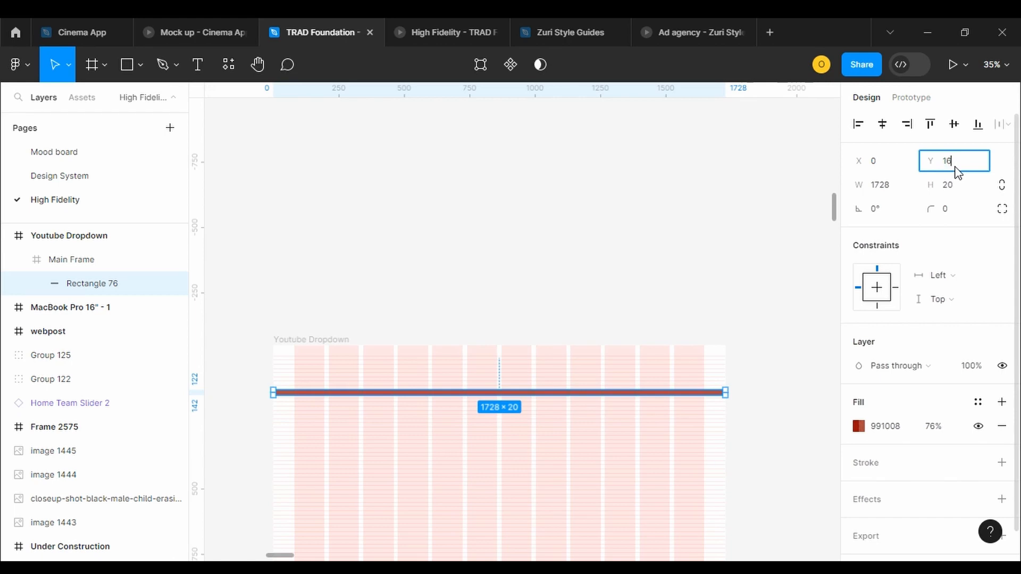
key("Return")
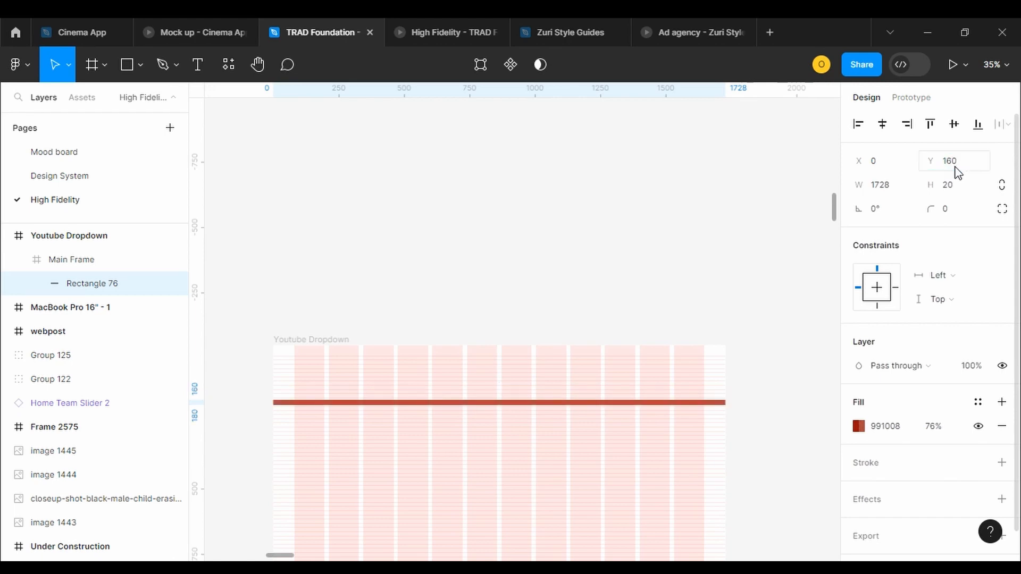
Examine the existing Menu dropdowns frame and its prototype connections as a reference for the navigation bar
left_click(384, 367)
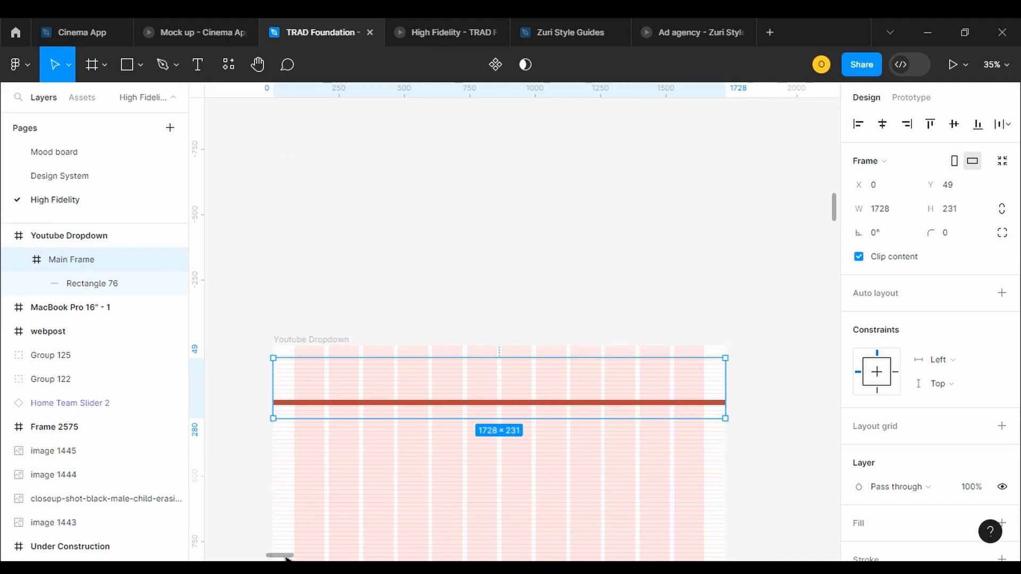
left_click_drag(286, 558, 270, 560)
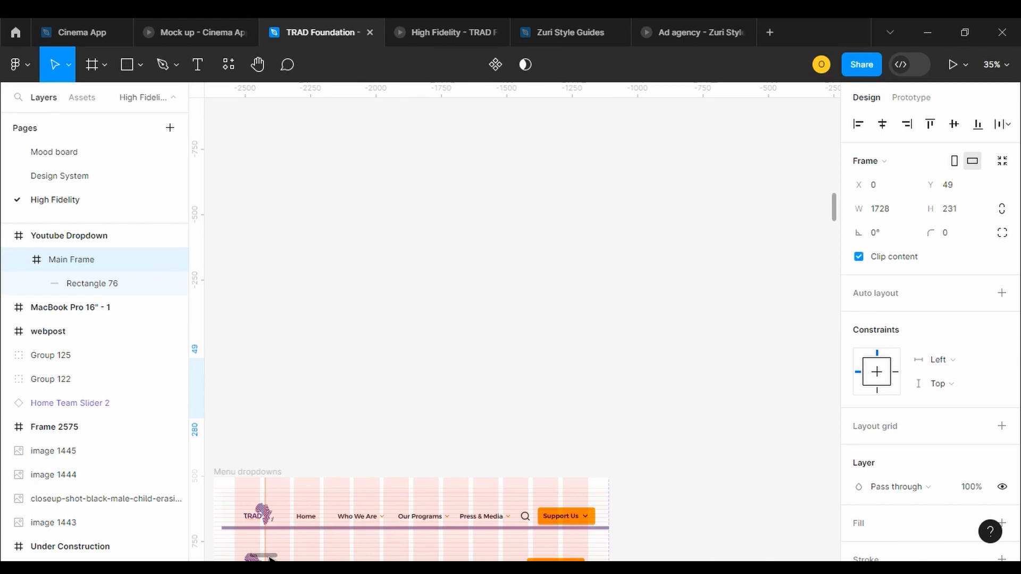
mouse_move(270, 560)
left_mouse_down()
mouse_move(262, 554)
mouse_move(307, 555)
mouse_move(261, 555)
mouse_move(268, 560)
left_mouse_up()
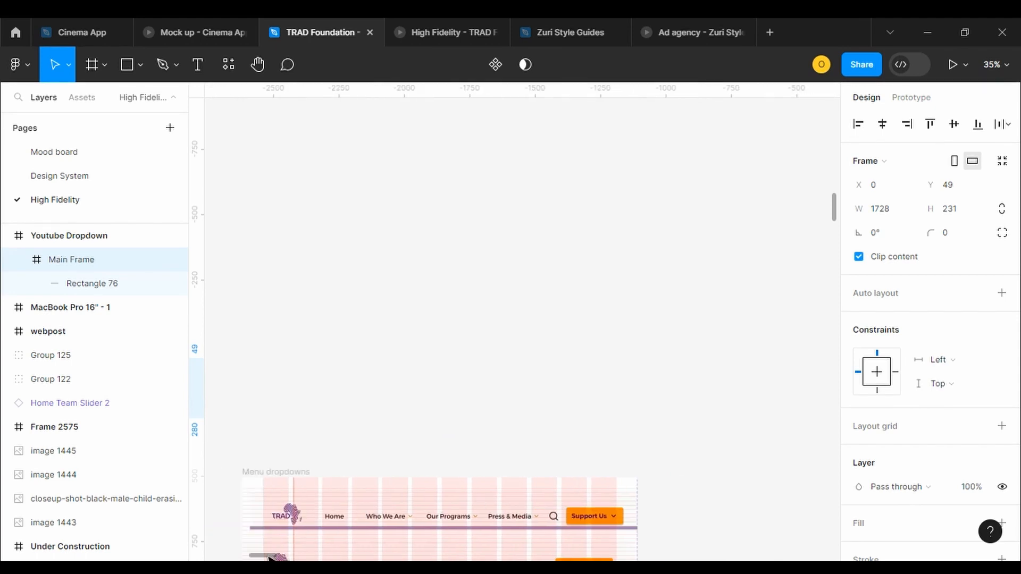
left_click(278, 473)
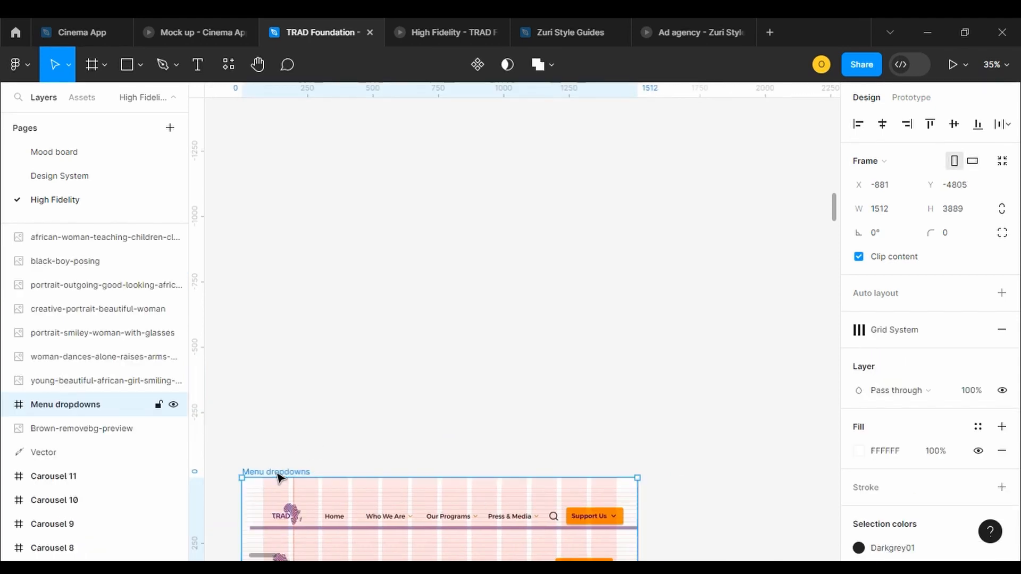
left_click(911, 97)
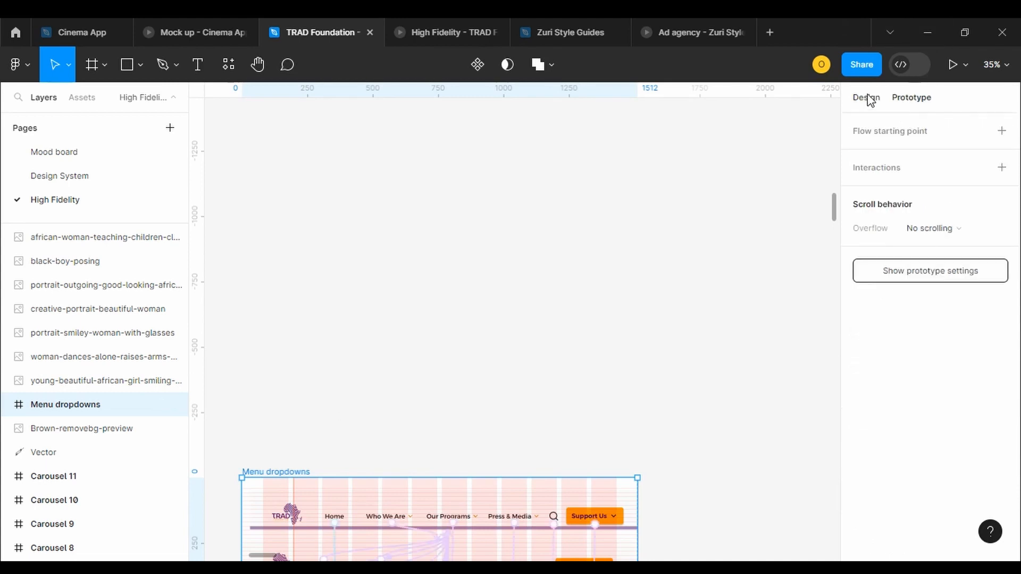
left_click_drag(251, 556, 269, 556)
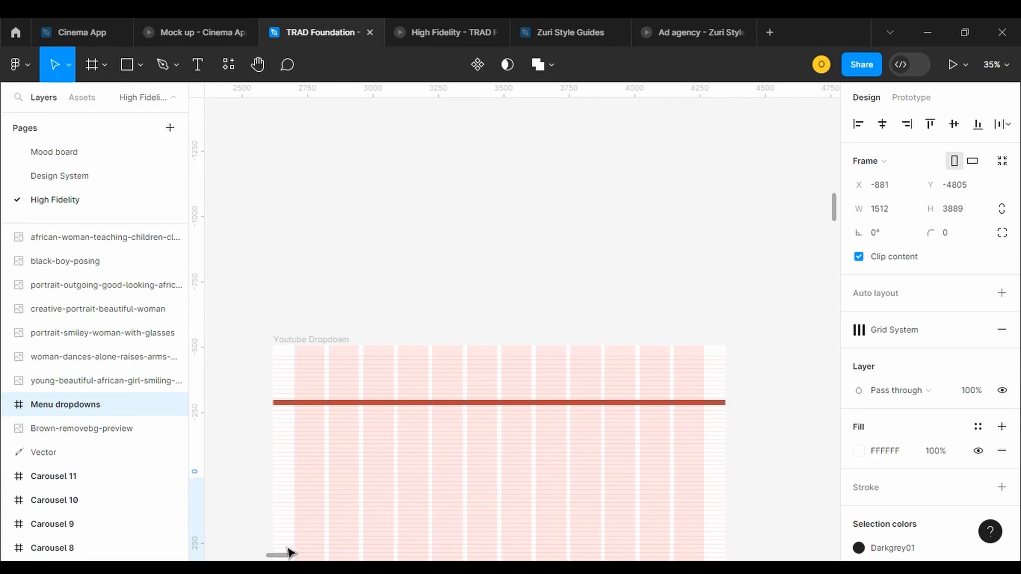
Draw a logo placeholder rectangle about 195 × 137 just above the red bar, and cross it with a diagonal line of stroke weight 4
left_click(127, 64)
left_click_drag(294, 365, 347, 404)
left_click(141, 65)
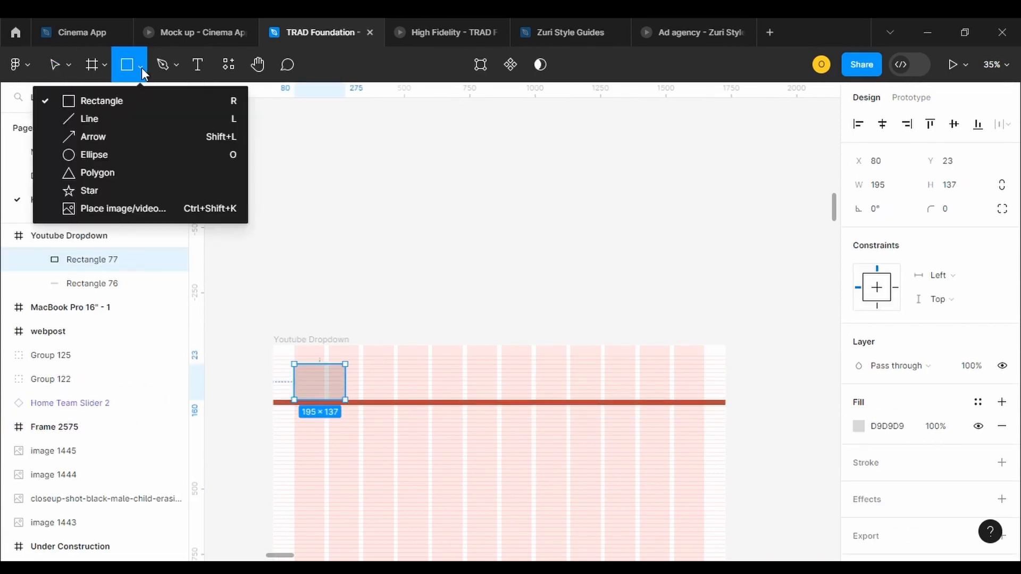
left_click(107, 119)
left_click_drag(293, 364, 346, 399)
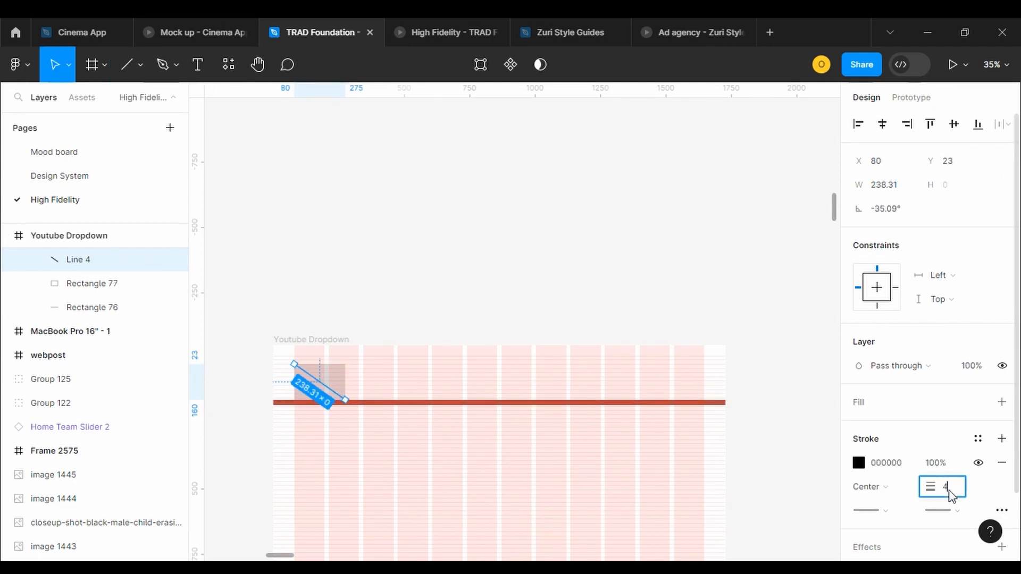
key("Return")
Duplicate the diagonal line and flip the copy horizontally to form an X across the placeholder
key("ctrl+d")
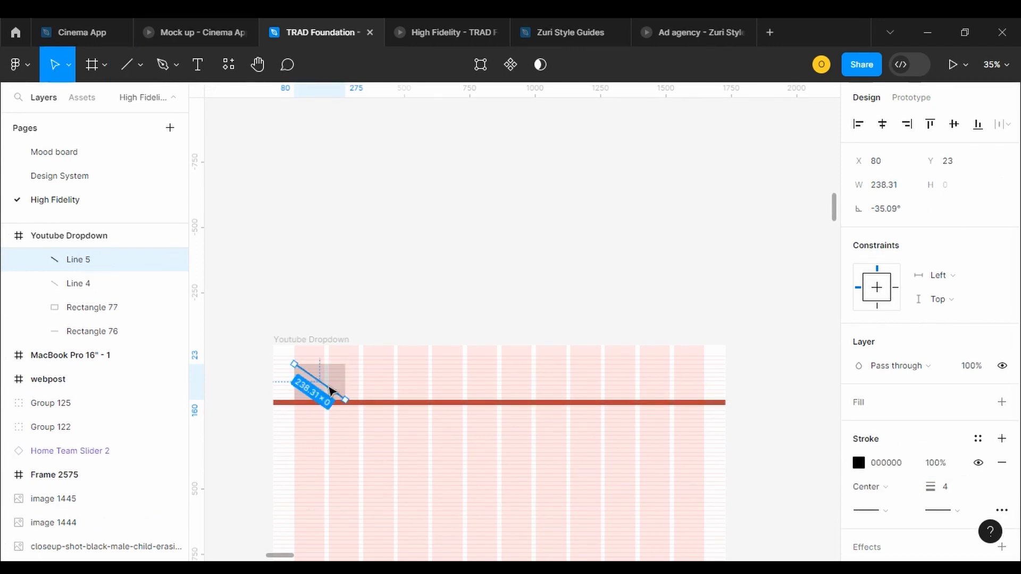
right_click(85, 268)
left_click(170, 521)
Add a black inside stroke of weight 3 to the placeholder rectangle
left_click(343, 372)
left_click(1002, 462)
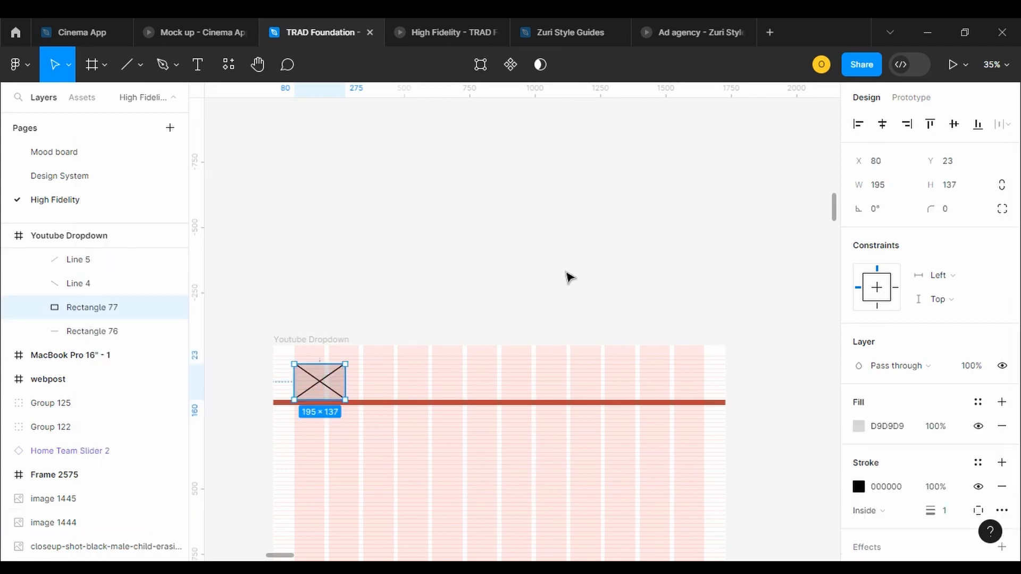
left_click(945, 510)
type("3")
key("Return")
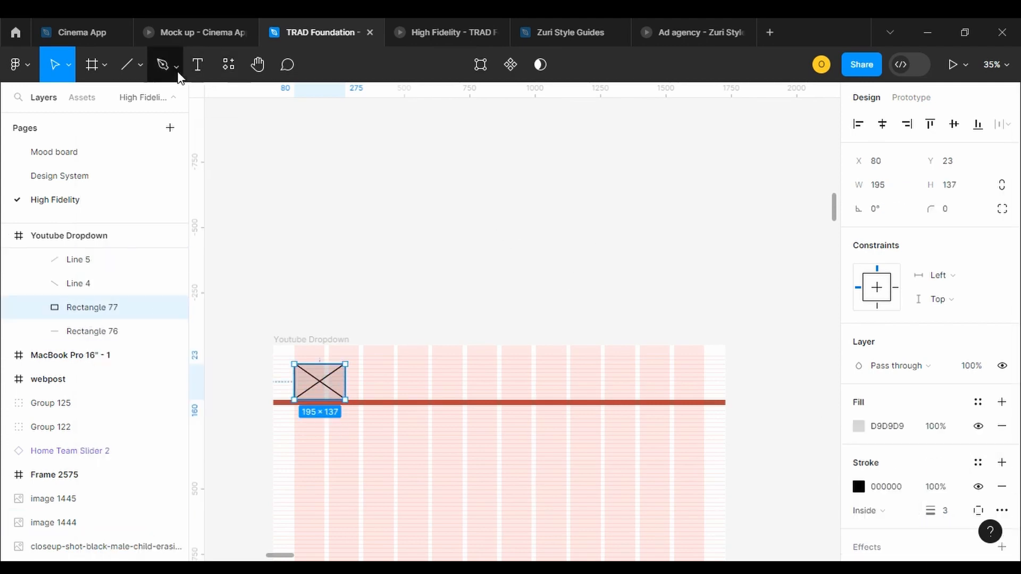
Add the text "Menu" beside the logo placeholder and format it as Inter Medium, size 36
key("t")
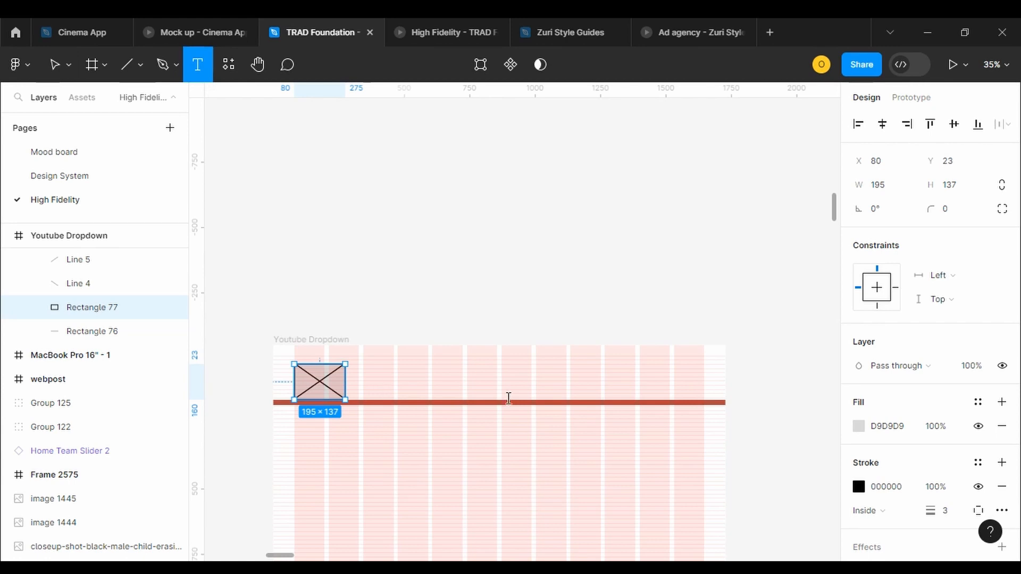
left_click(383, 390)
type("Menu")
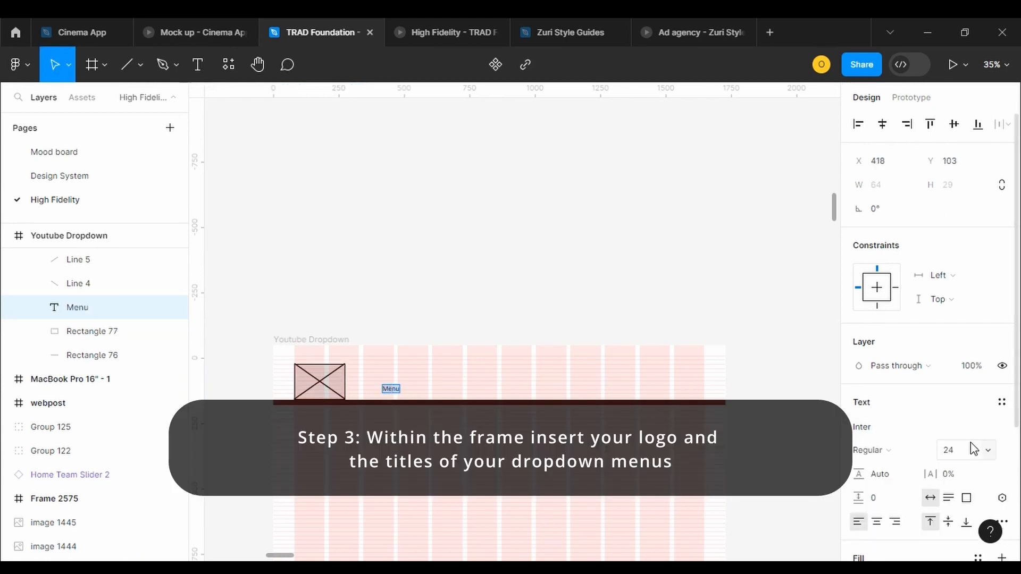
left_click(899, 451)
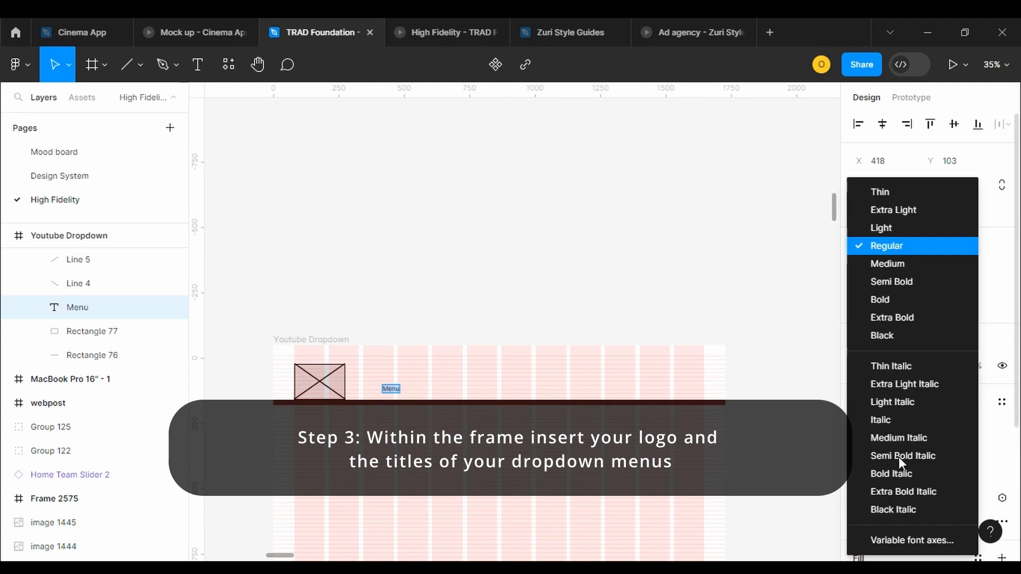
left_click(881, 264)
left_click(988, 451)
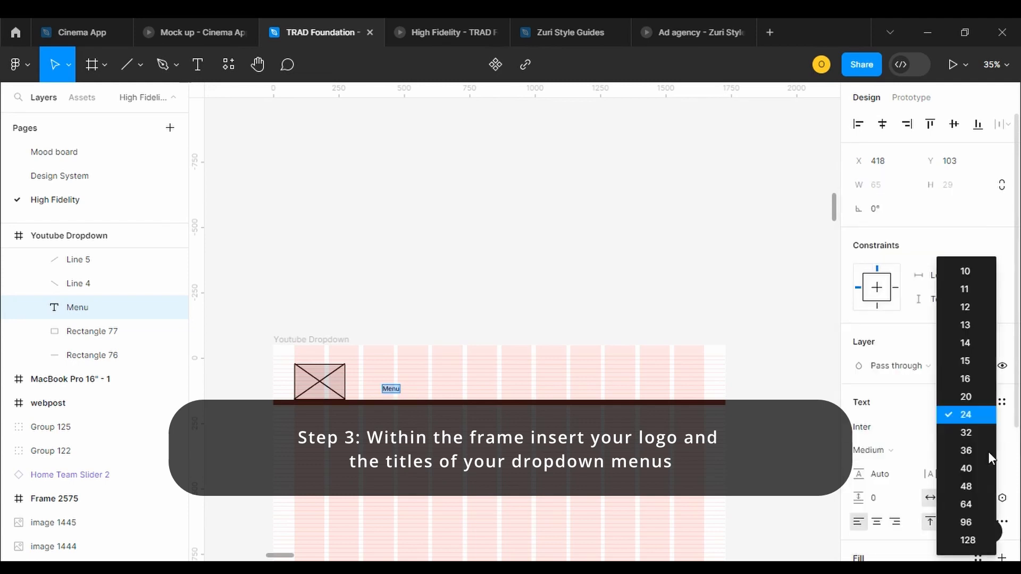
left_click(964, 455)
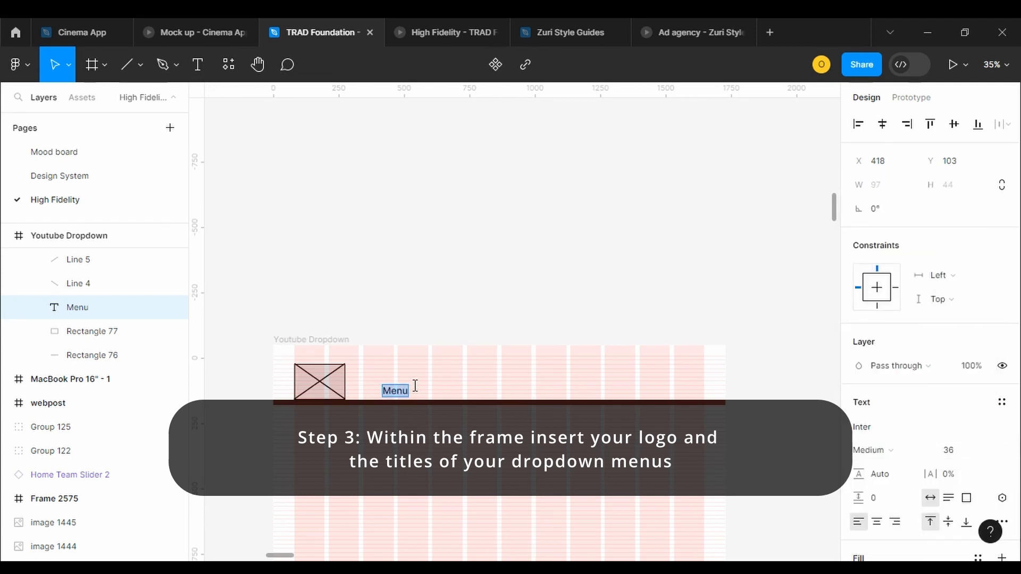
Move the menu text closer to the logo placeholder, at about X 352, Y 80, and change its wording to "Home"
mouse_move(394, 392)
left_mouse_down()
mouse_move(365, 387)
mouse_move(379, 391)
left_mouse_up()
double_click(378, 385)
type("Home")
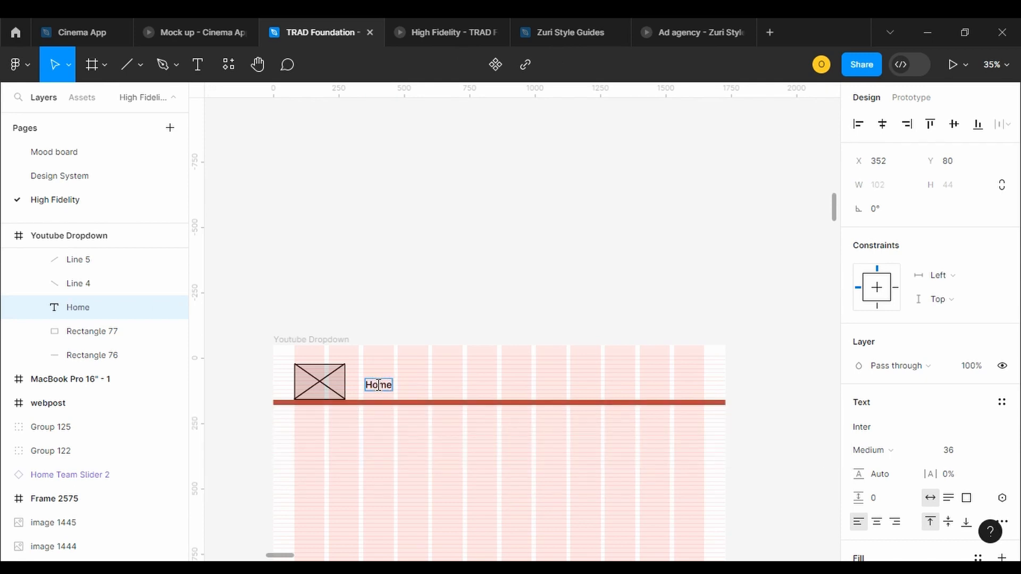
key("Escape")
Wrap the placeholder rectangle and its two diagonal lines together in a frame of their own
left_click(381, 388)
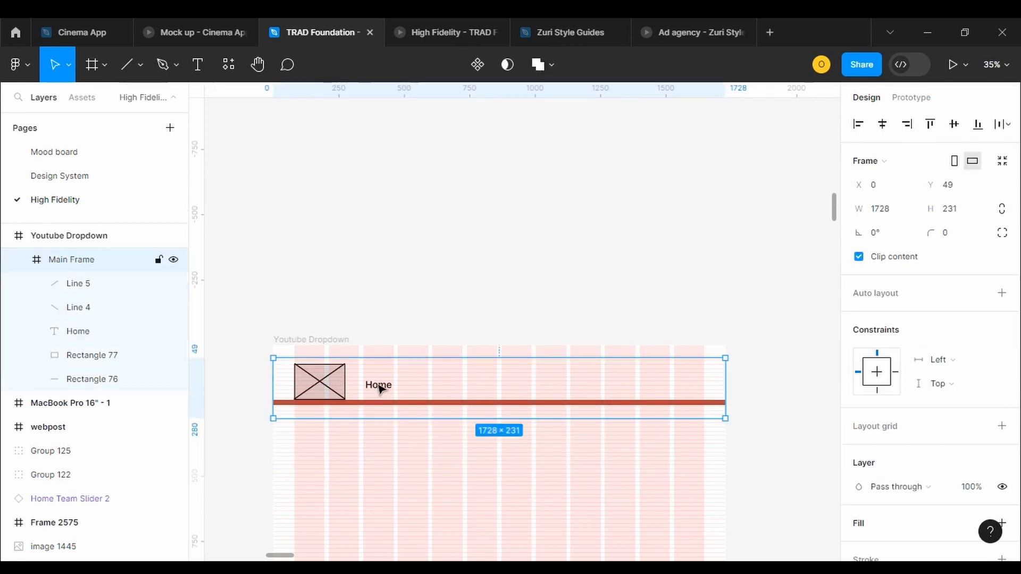
left_click(381, 389)
left_click(313, 390)
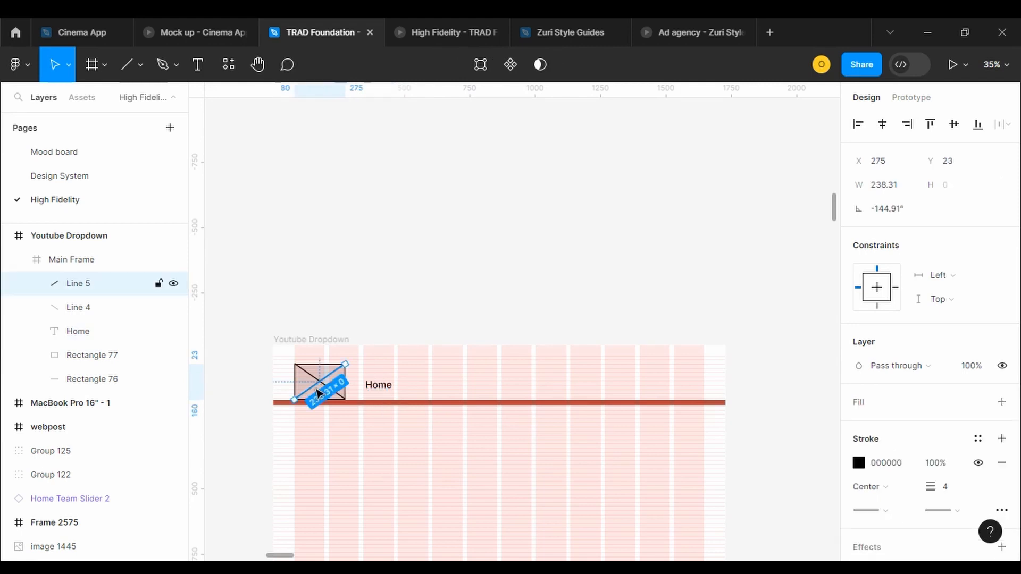
left_click(340, 398, "shift")
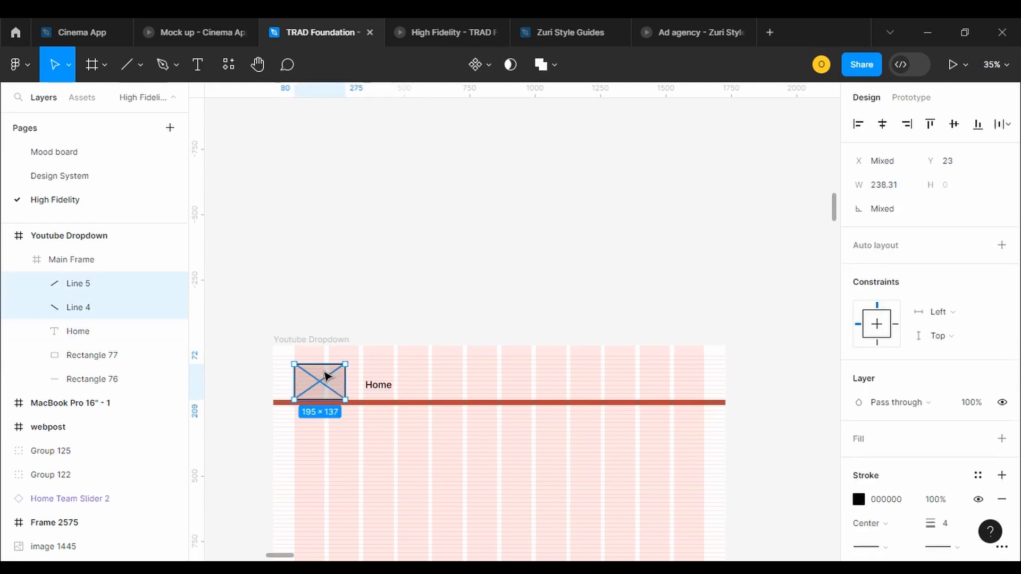
left_click(314, 372, "shift")
right_click(319, 372)
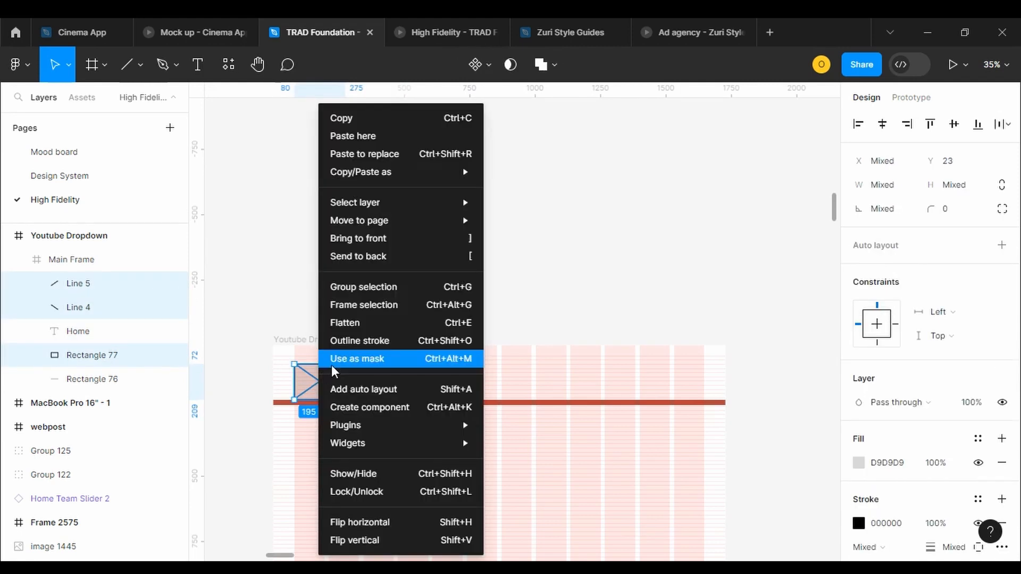
left_click(347, 307)
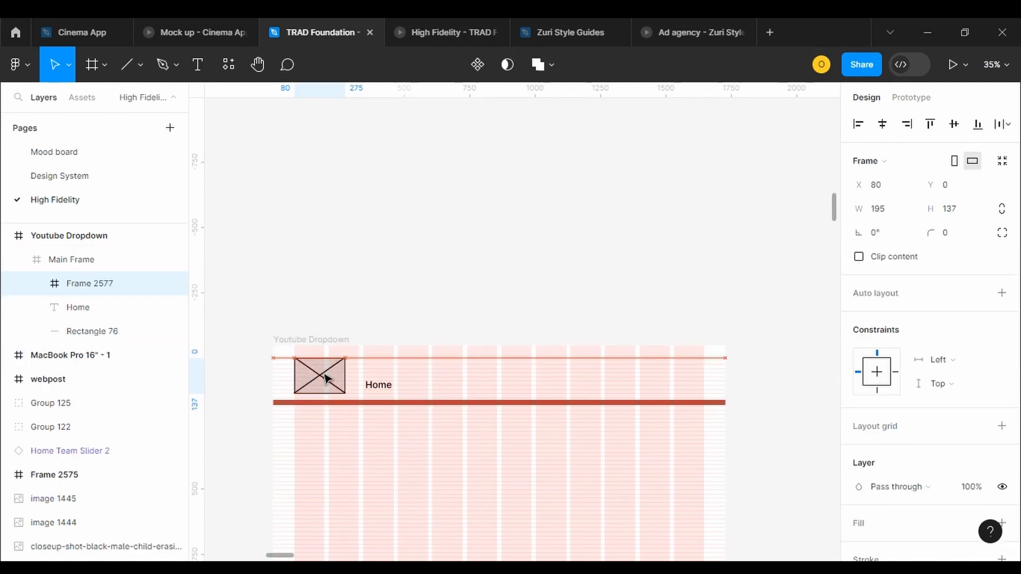
Duplicate the "Home" text to its right at X 612, Y 58 and change the copy's wording to "About Us"
left_click(386, 387)
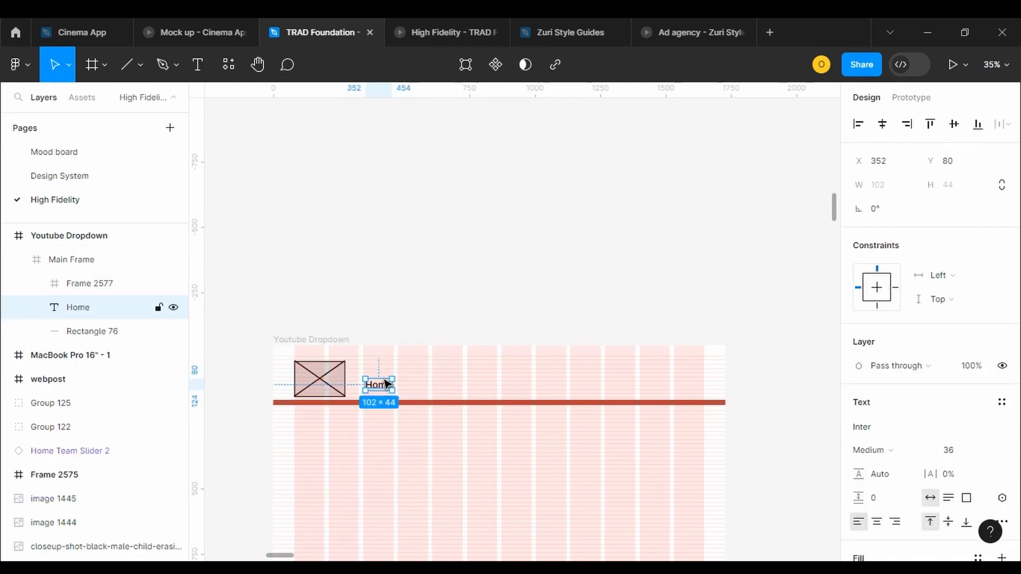
left_click_drag(386, 384, 454, 381)
double_click(454, 382)
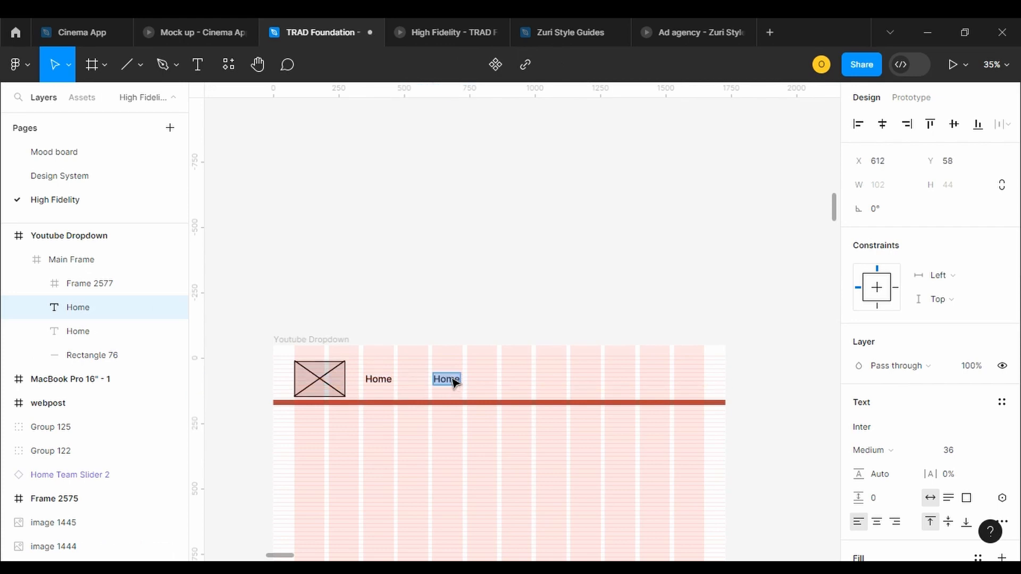
type("About Us")
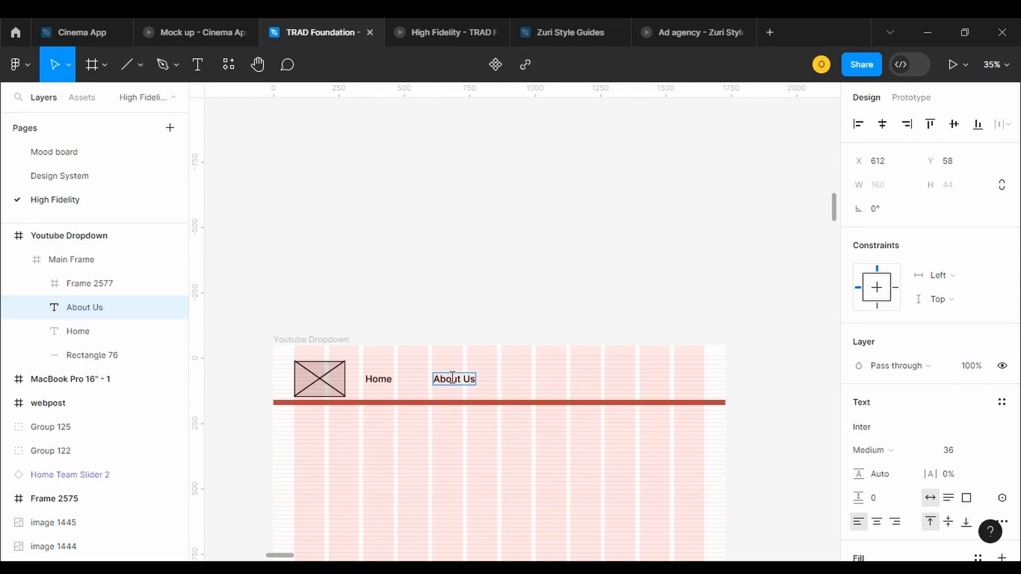
key("Escape")
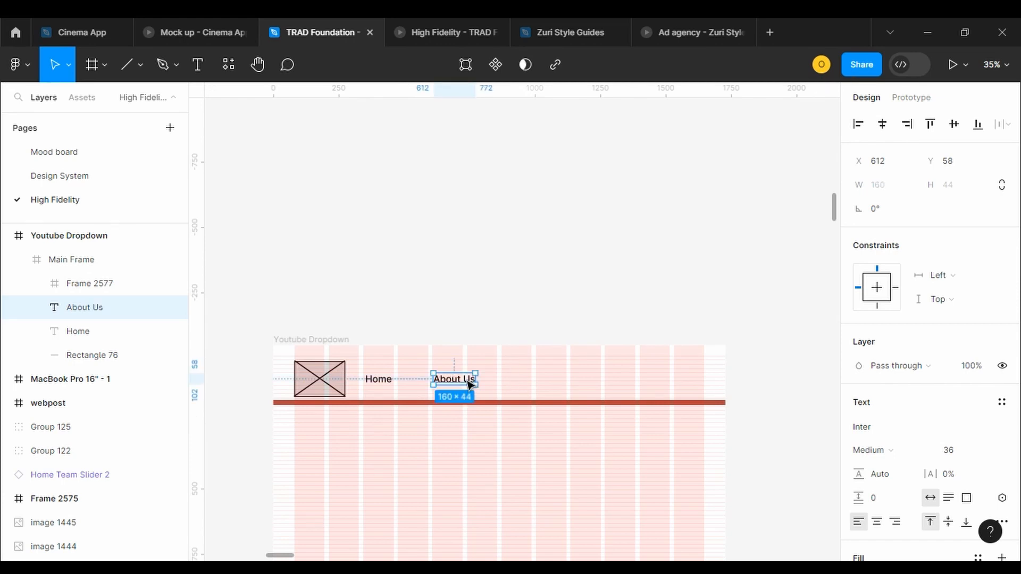
Duplicate the "About Us" text to X 898, Y 58 and change the copy's wording to "Our Projects"
left_click_drag(471, 384, 545, 384)
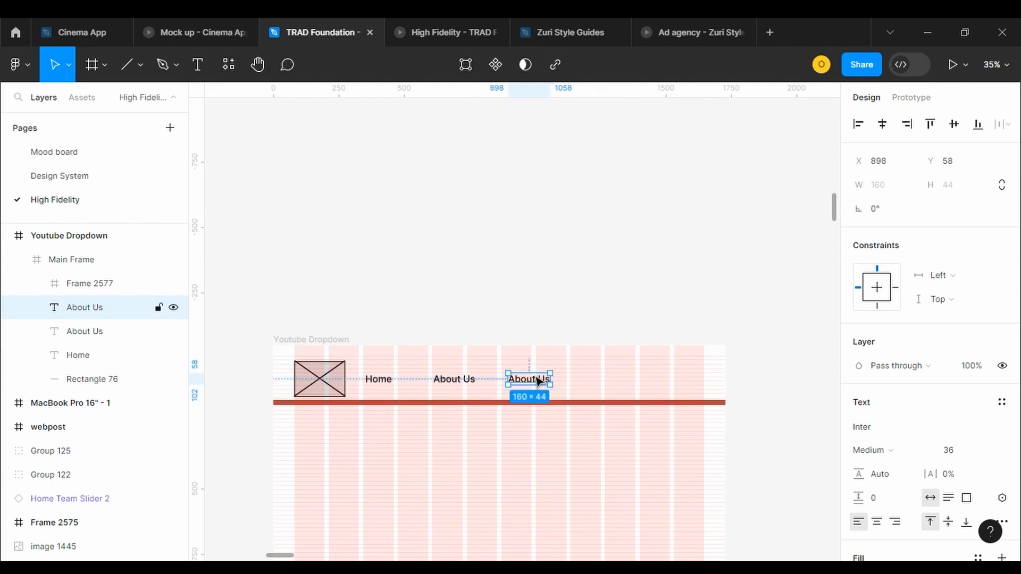
key("Return")
type("Our")
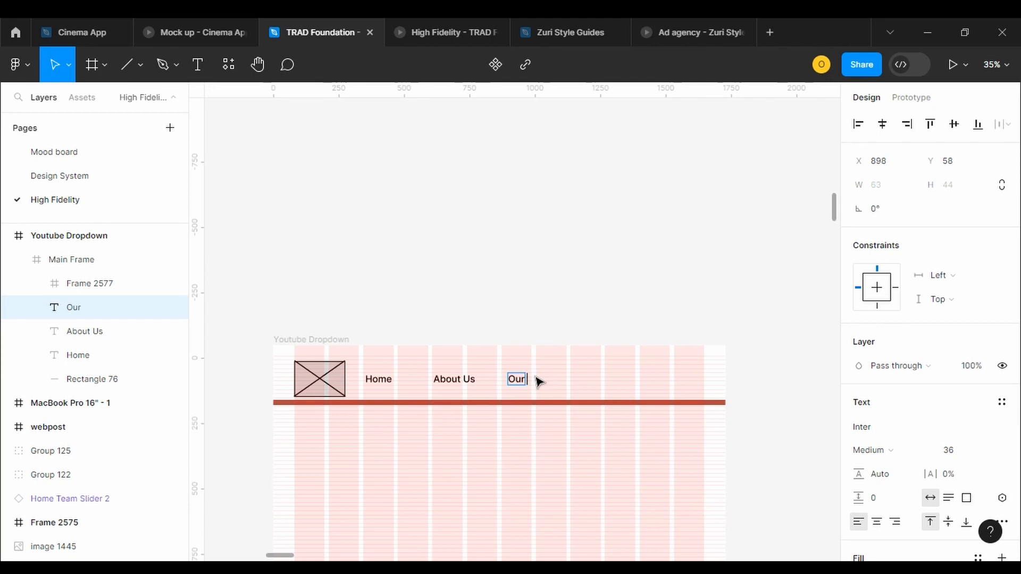
type(" Pe")
type("rojects")
key("Escape")
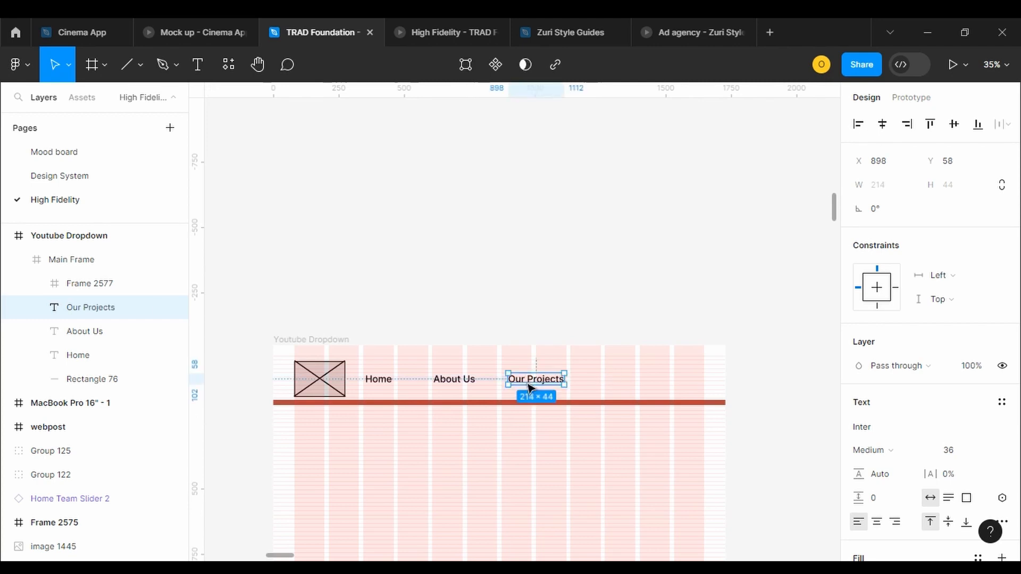
Duplicate the "Our Projects" text to X 1238, Y 58 and change the copy's wording to "Contact Us"
left_click_drag(530, 384, 619, 383)
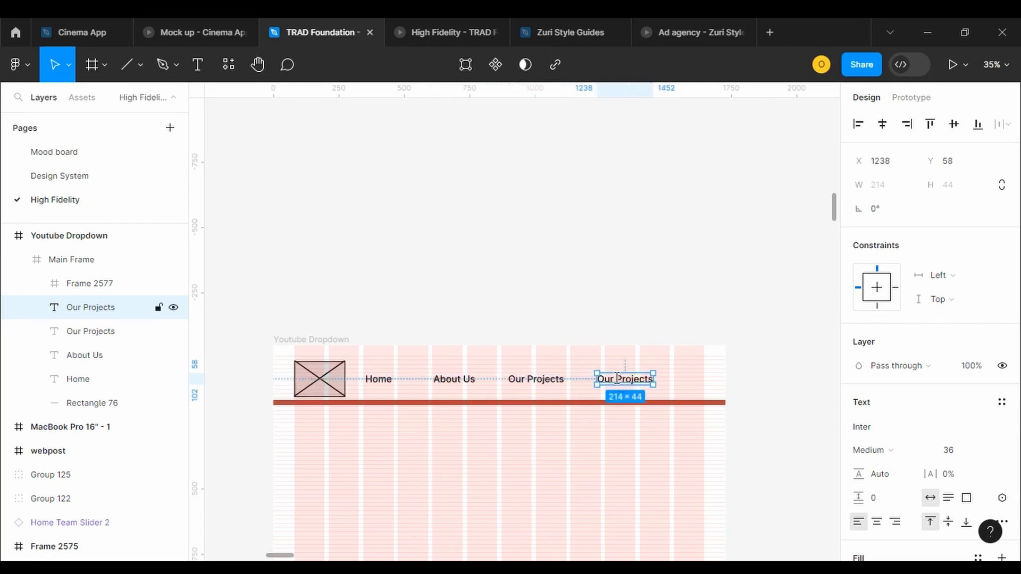
double_click(616, 378)
type("Conta")
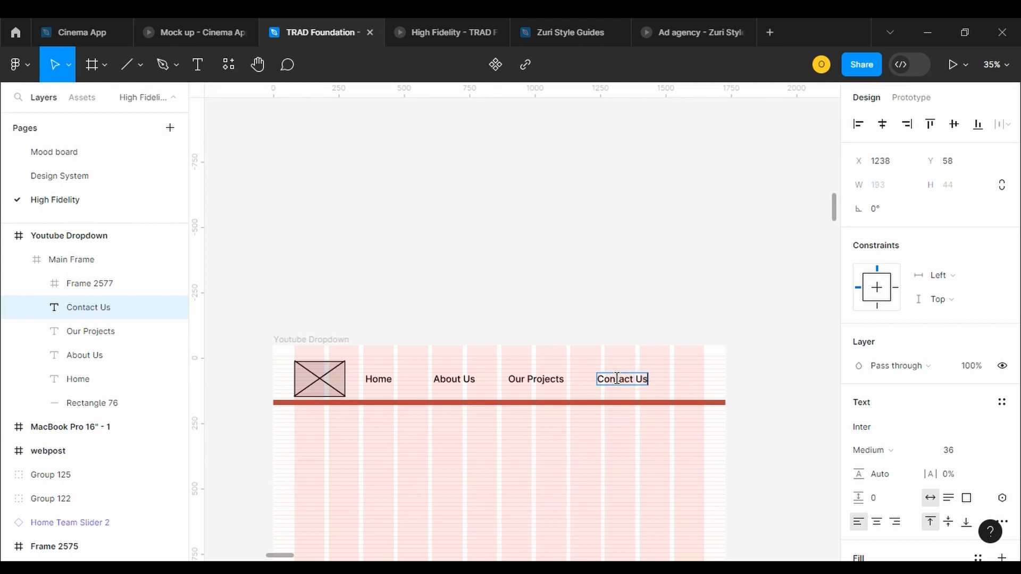
type("ct Us")
key("Escape")
Combine the logo placeholder and the four menu titles into one horizontal auto layout with centred alignment
left_click(541, 382, "shift")
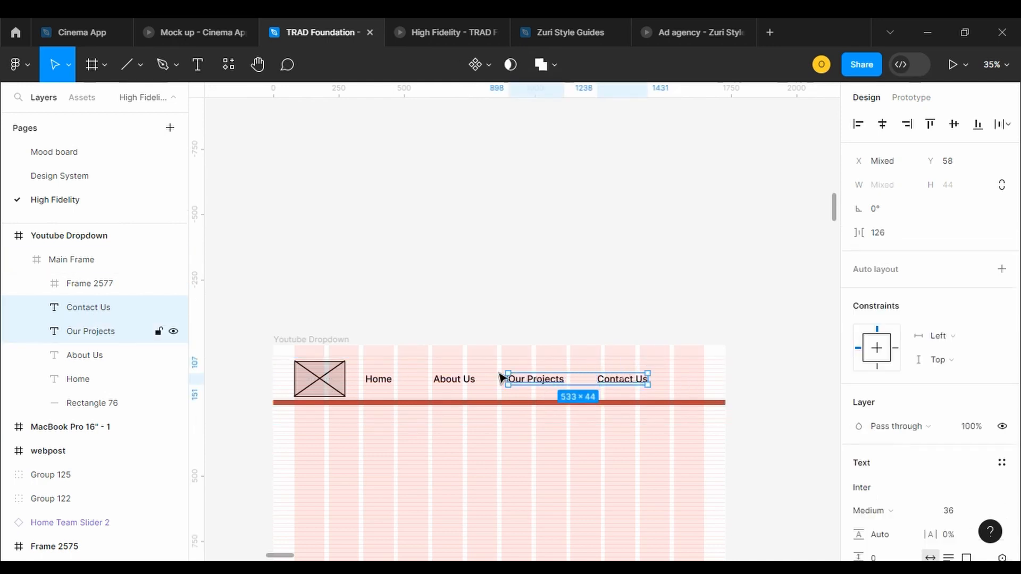
left_click(468, 382, "shift")
left_click(384, 387, "shift")
left_click(333, 395, "shift")
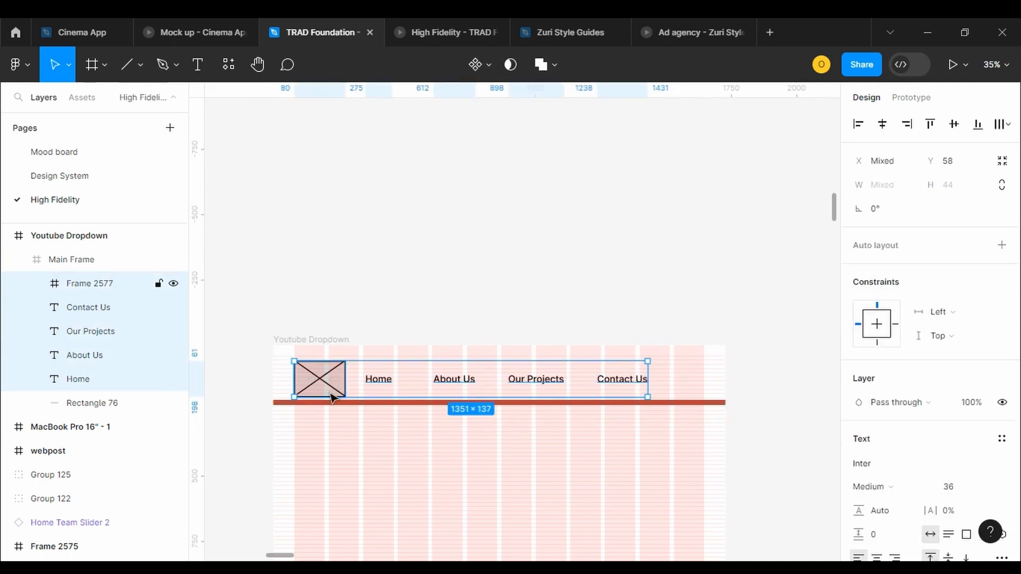
key("shift+a")
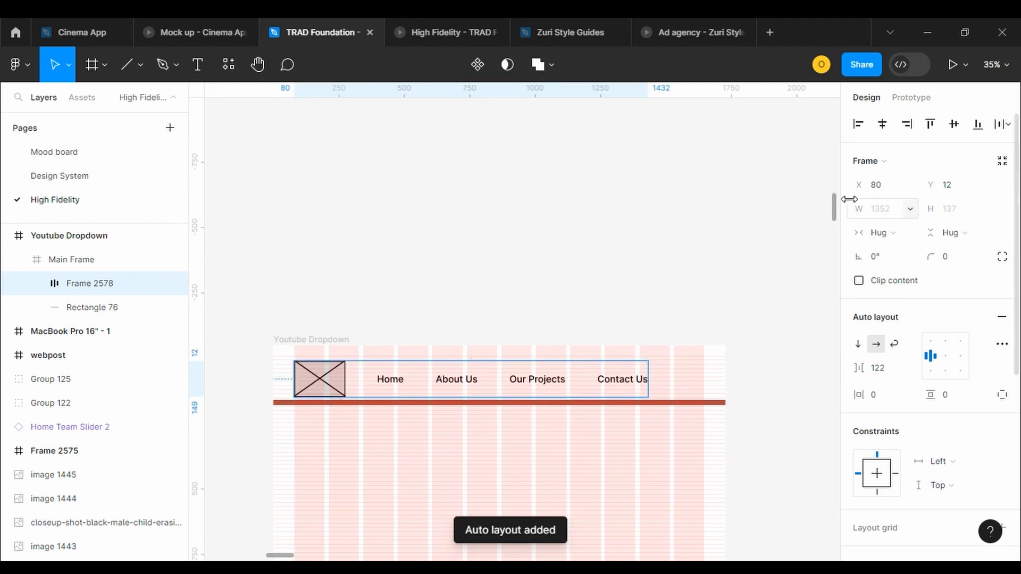
left_click(945, 356)
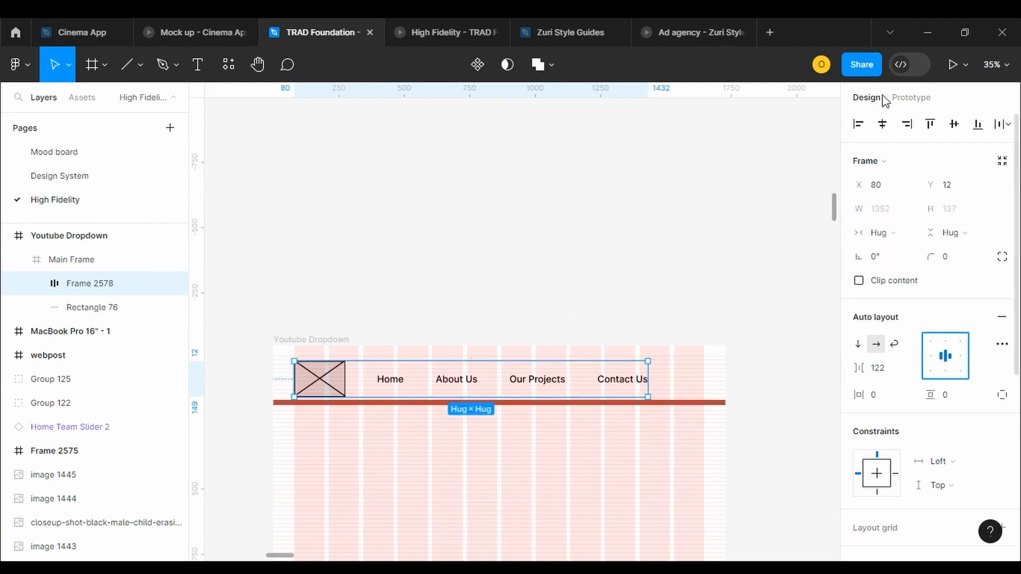
Centre the auto layout row horizontally in the main frame and set the gap between its items to 100
left_click(882, 124)
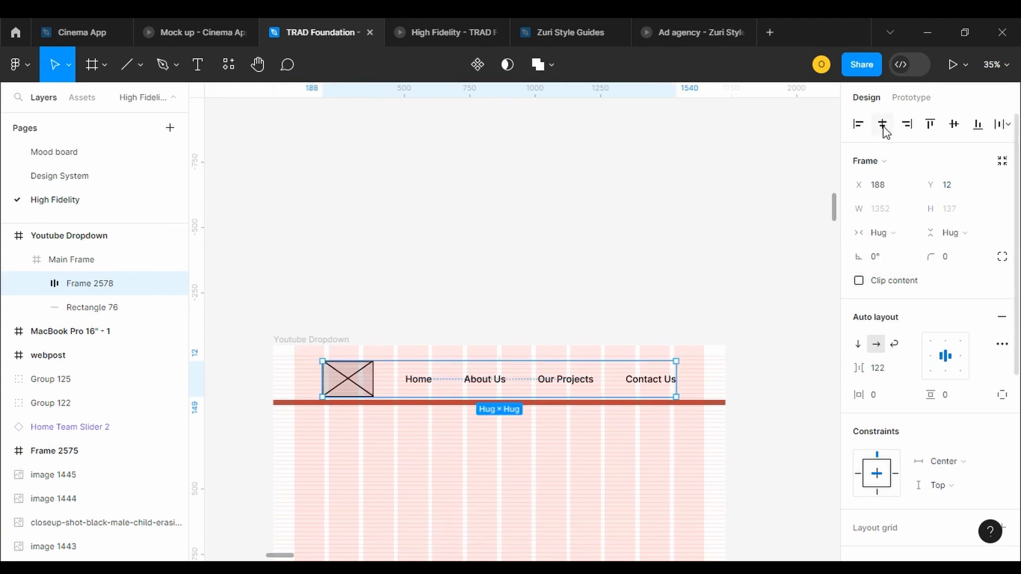
left_click(872, 374)
key("Return")
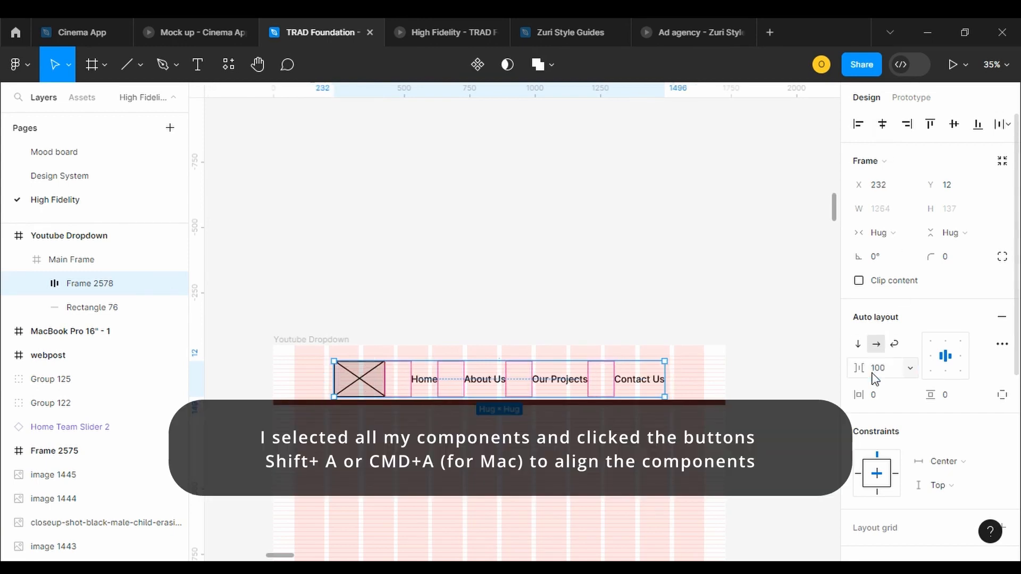
Set both the horizontal and the vertical padding of the auto layout row to 40
left_click(880, 396)
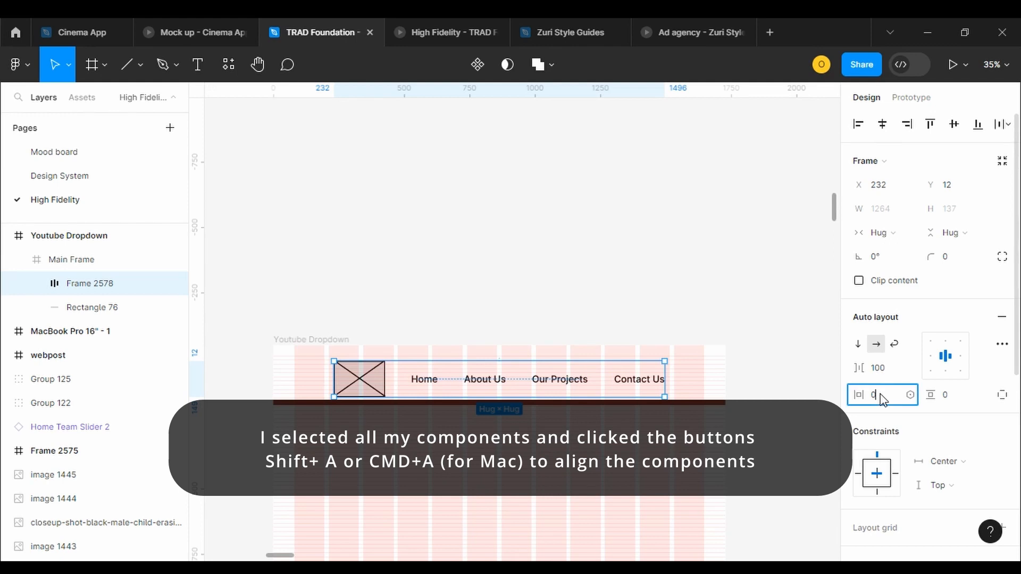
type("40")
left_click(947, 395)
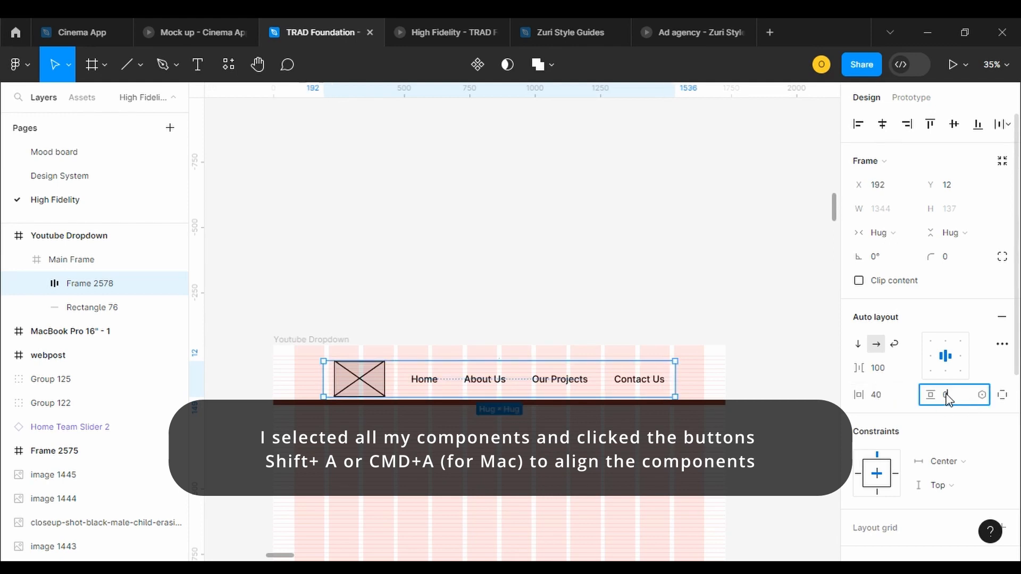
type("40")
key("Return")
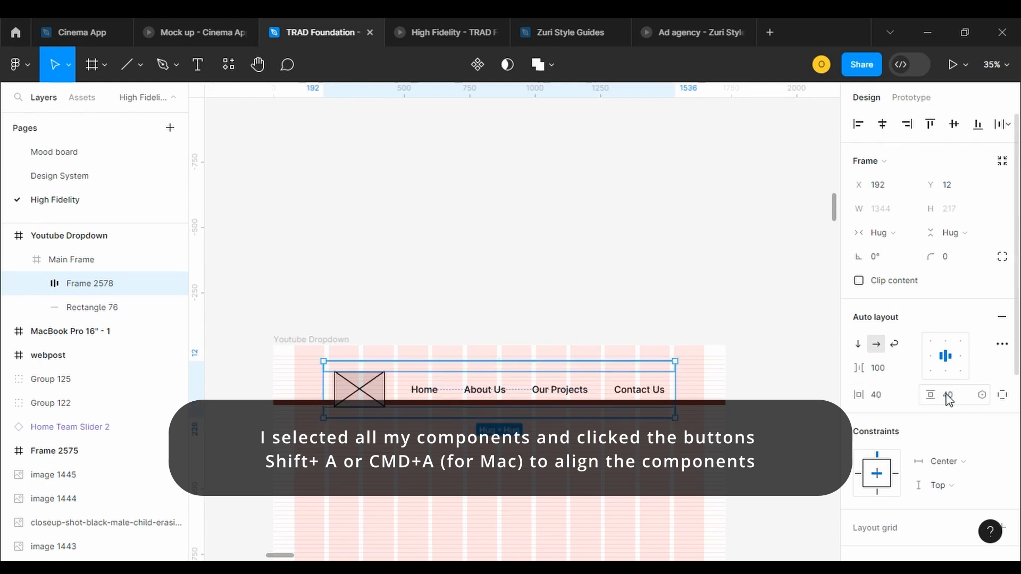
Set the auto layout row's vertical padding to 12 and its horizontal padding to 80
left_click(948, 398)
type("12")
key("Return")
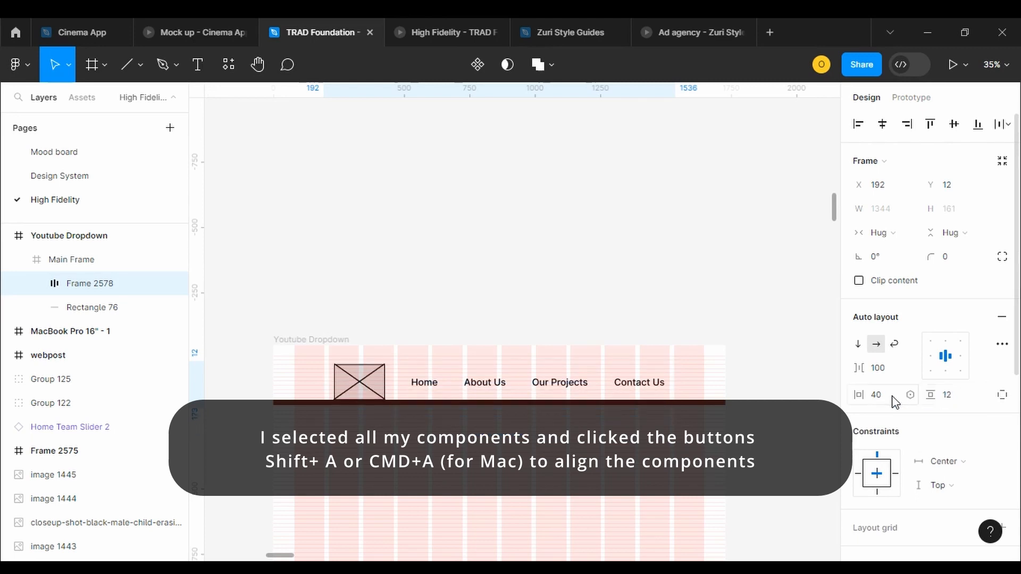
left_click(874, 396)
type("80")
key("Return")
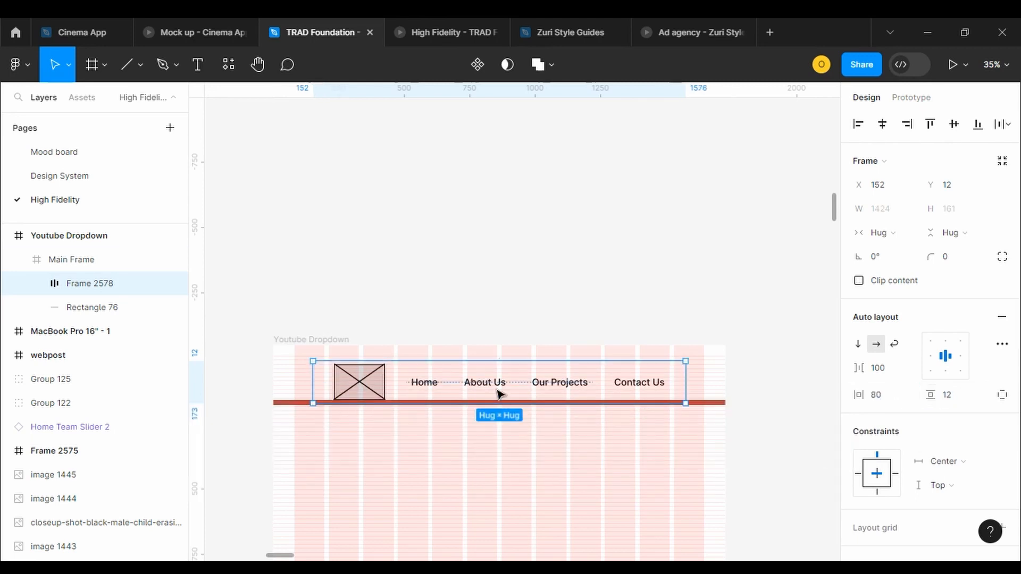
Move the auto layout row up to Y 0 and centre it horizontally in the main frame
left_click_drag(553, 375, 540, 372)
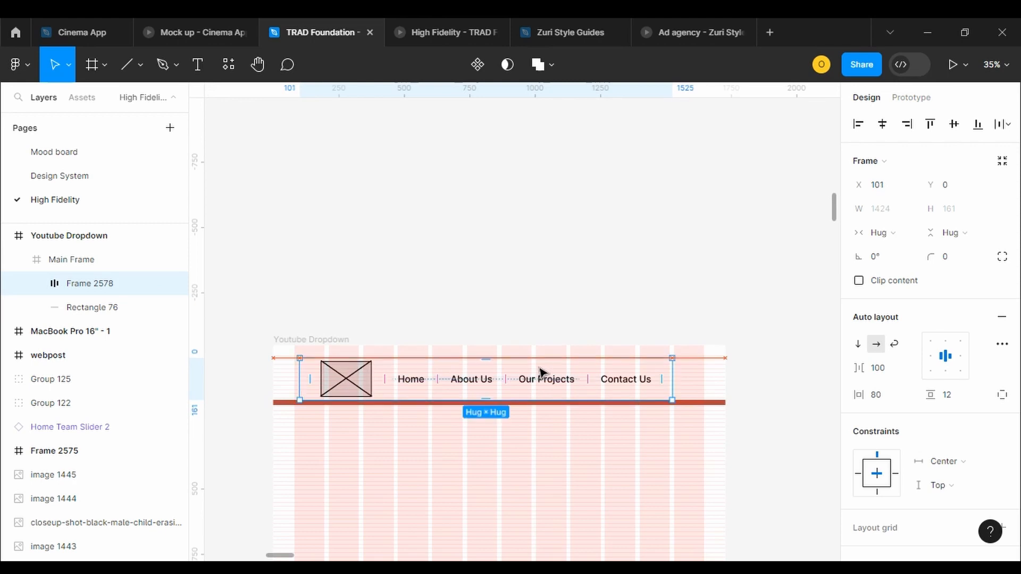
left_click(883, 125)
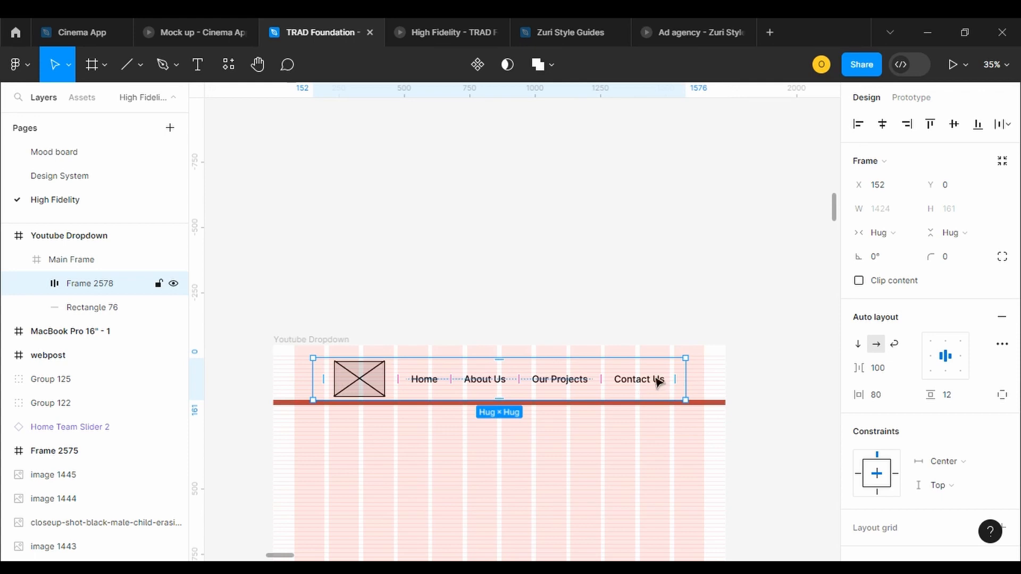
Duplicate the Main Frame and place the copy directly below the original at X 0, Y 385
left_click(715, 391)
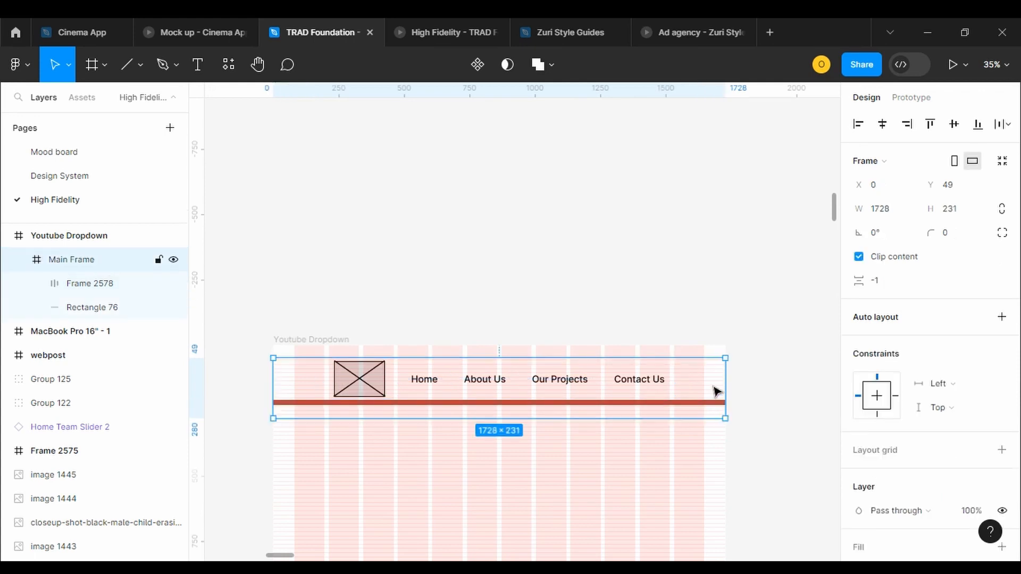
left_click_drag(715, 392, 714, 478)
left_click(648, 391)
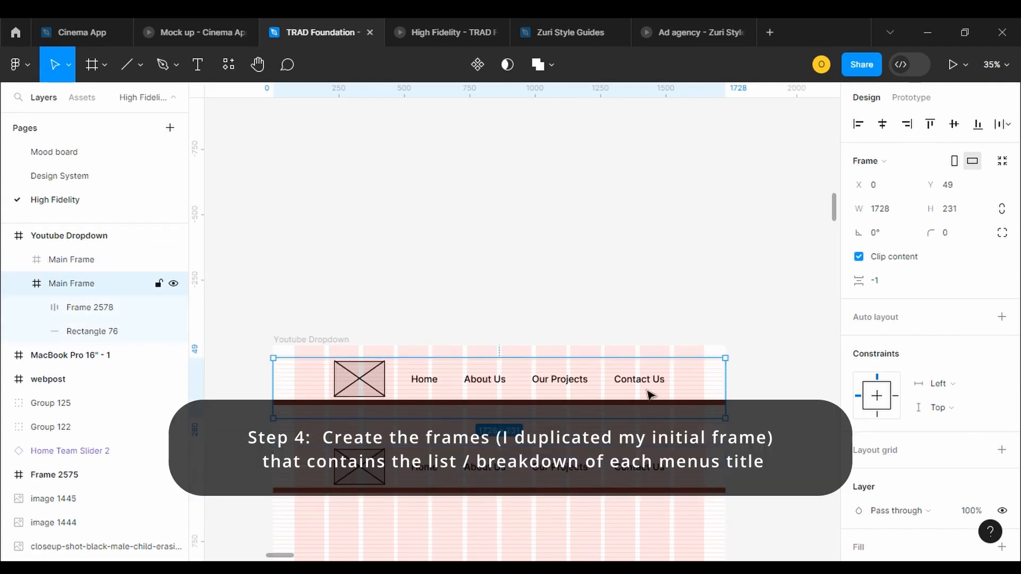
left_click(658, 458)
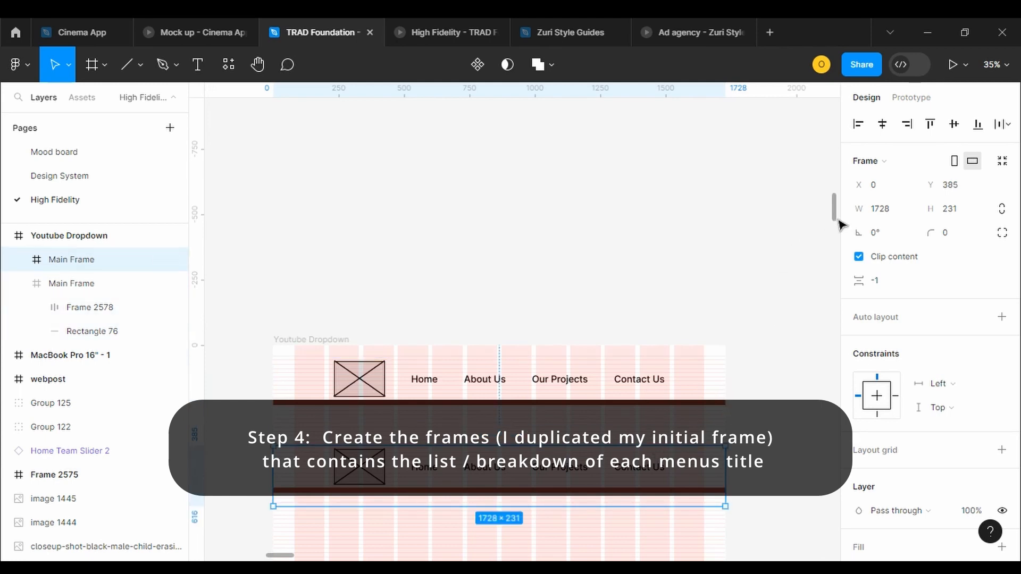
Wrap the Home title in the upper navigation bar in a frame of its own
scroll(833, 220, "down", 3)
left_click(495, 207)
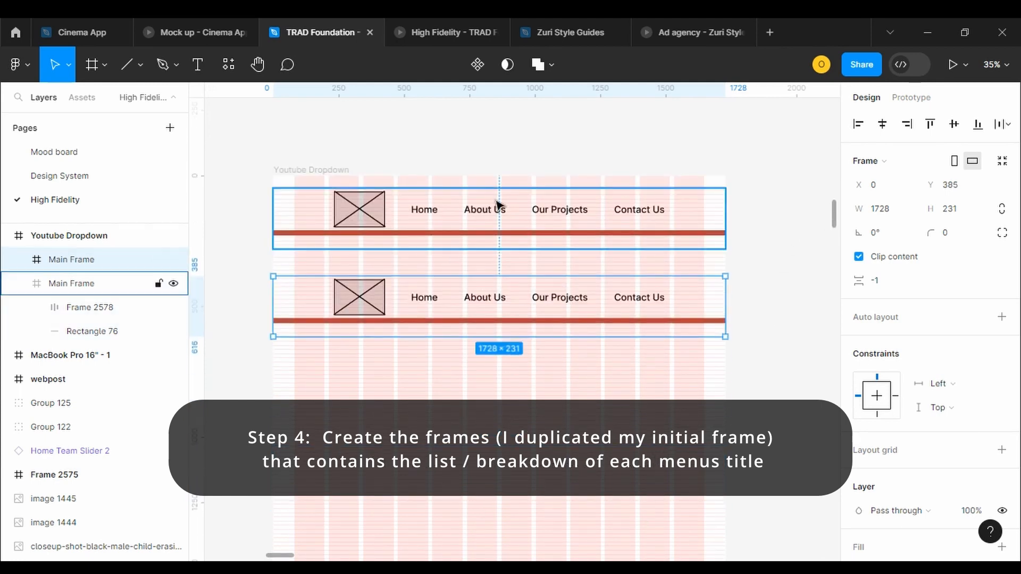
left_click(431, 211)
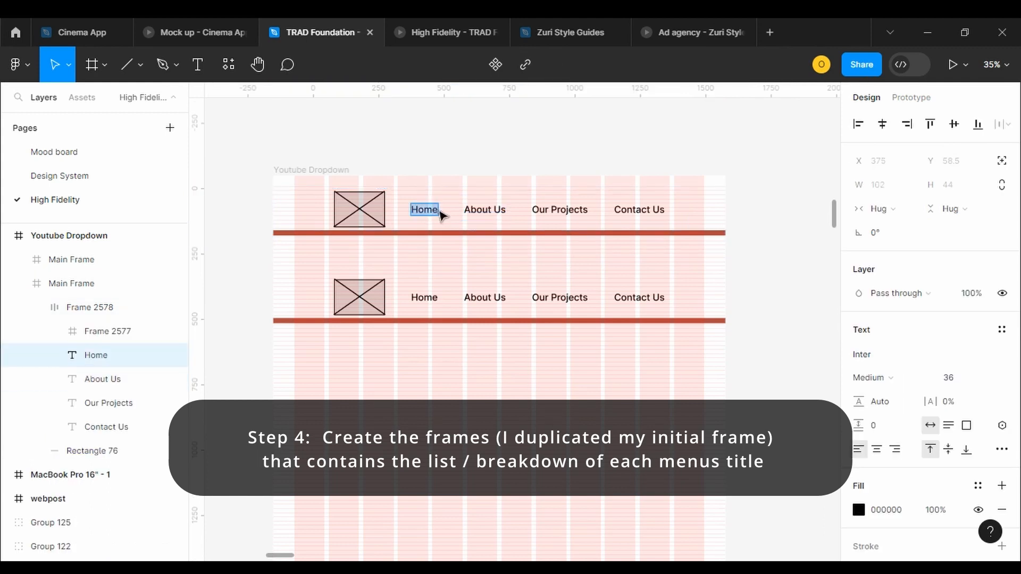
left_click(437, 210)
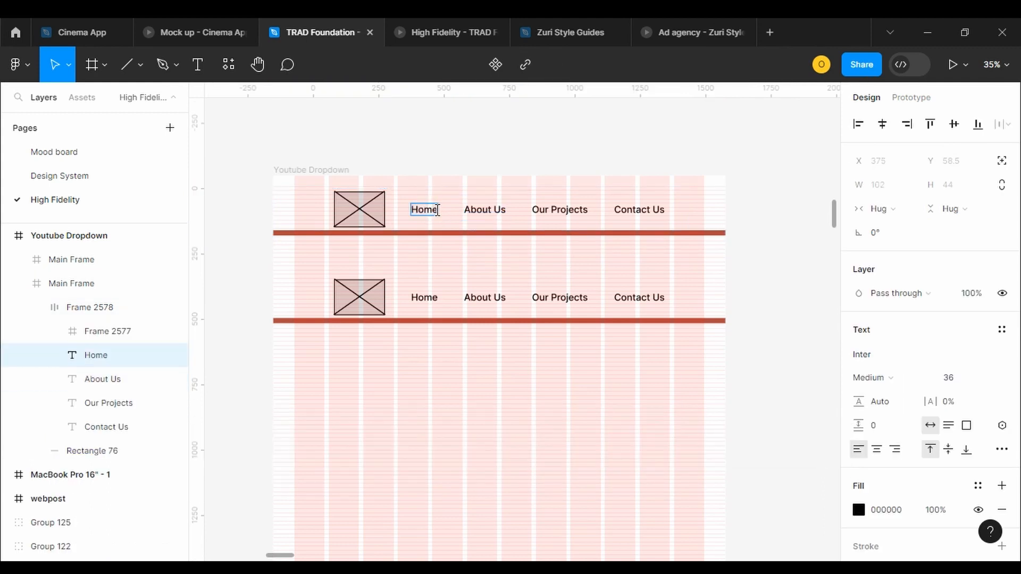
right_click(97, 362)
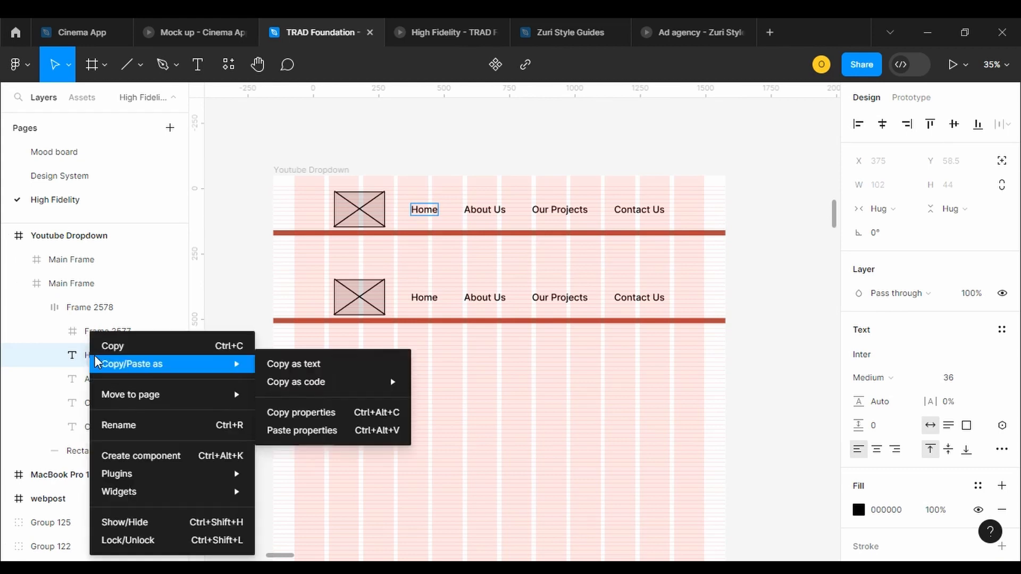
left_click(74, 358)
right_click(103, 359)
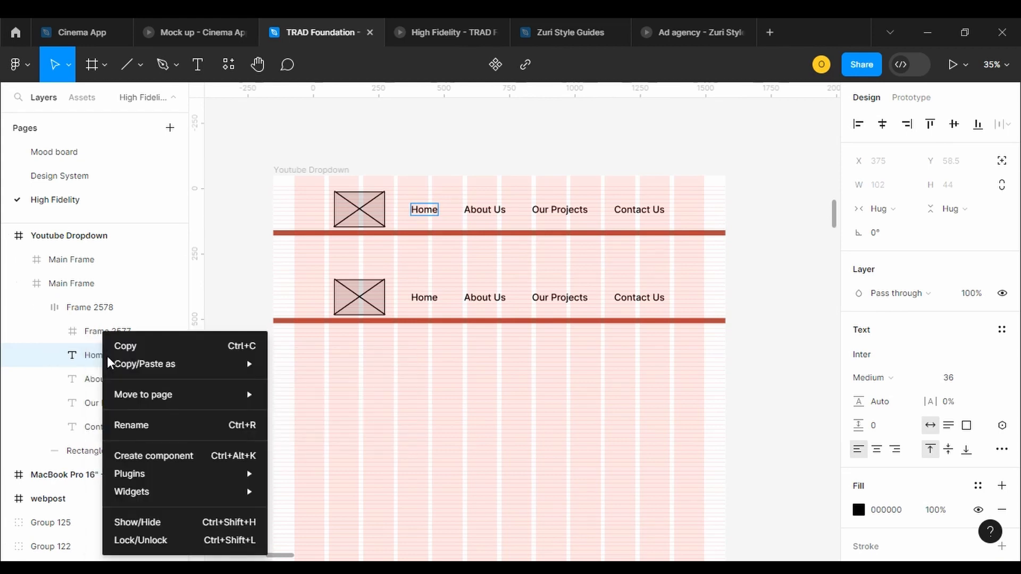
left_click(429, 208)
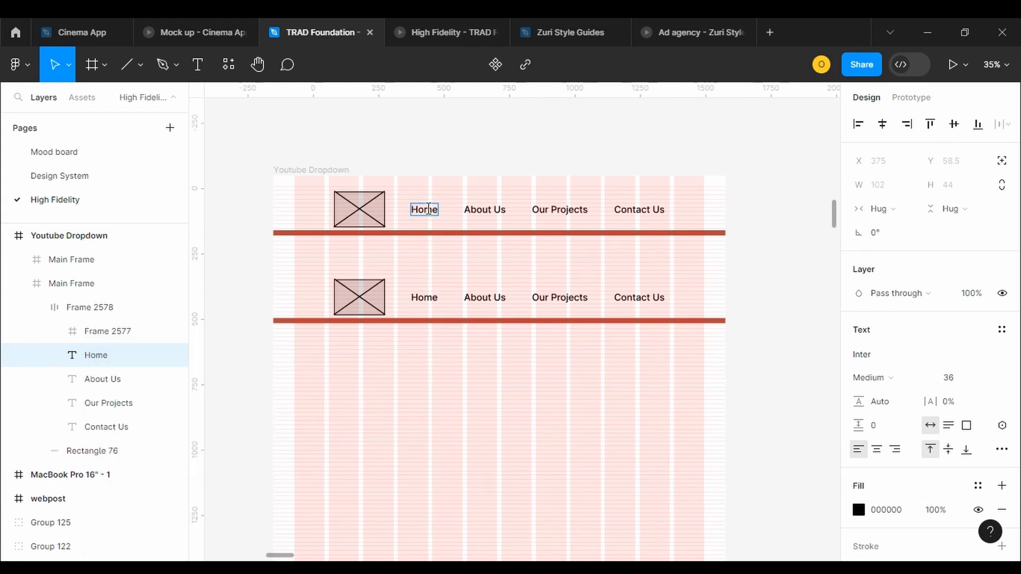
right_click(428, 209)
key("Escape")
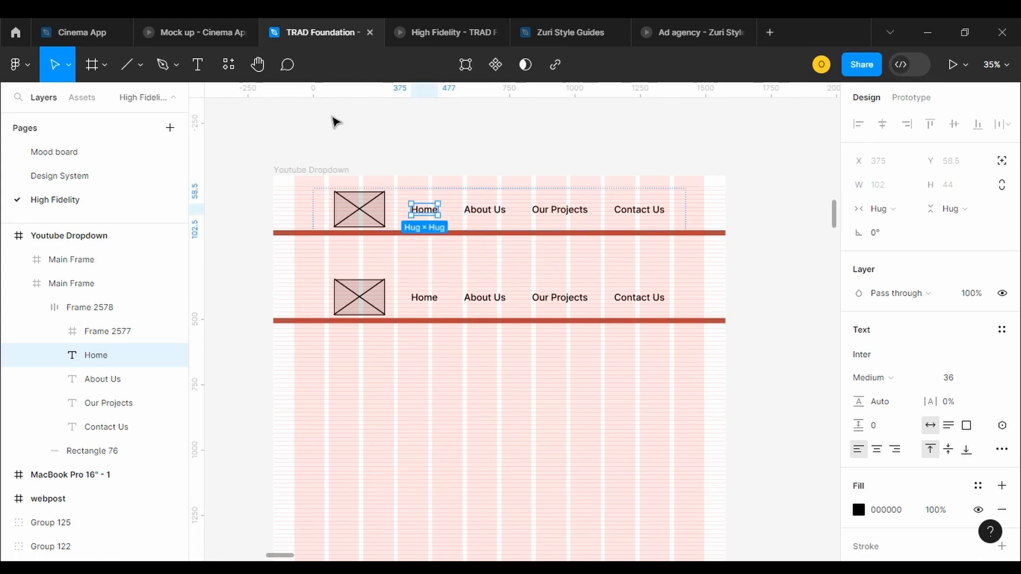
right_click(106, 366)
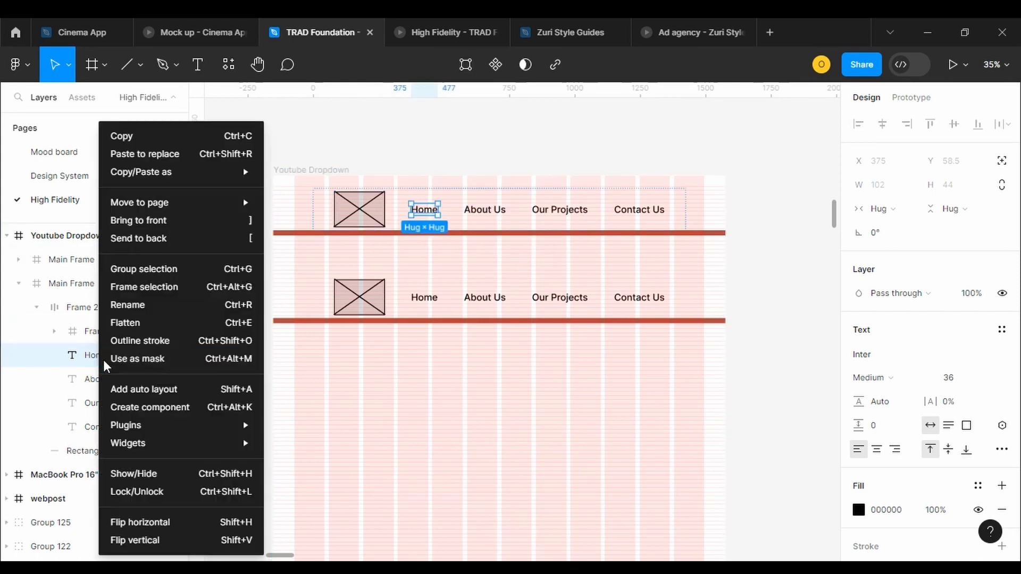
left_click(146, 292)
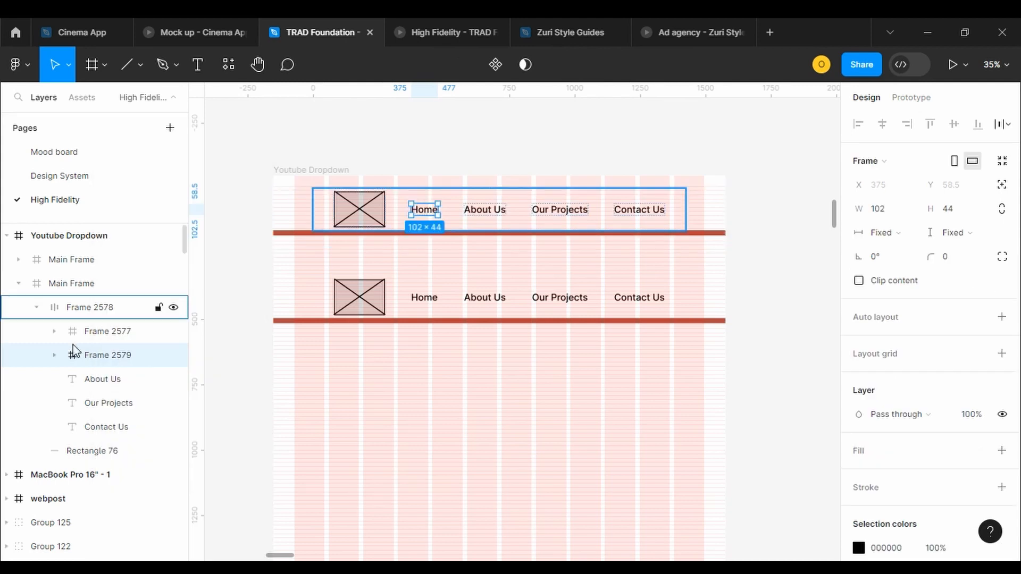
Duplicate the Home text inside its new frame and combine both copies in a horizontal auto layout
left_click(103, 385)
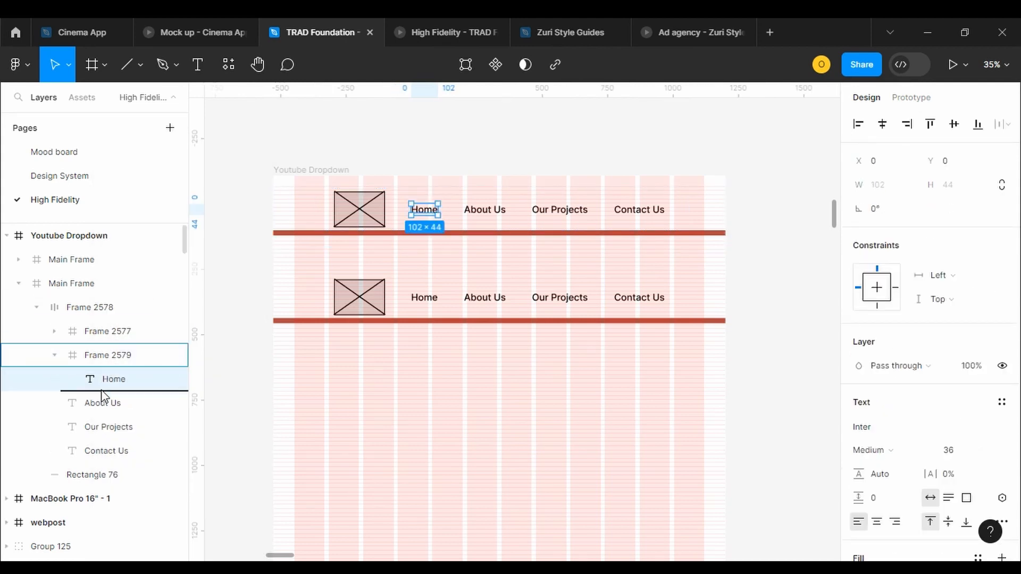
key("ctrl+d")
left_click(128, 377, "shift")
key("shift+a")
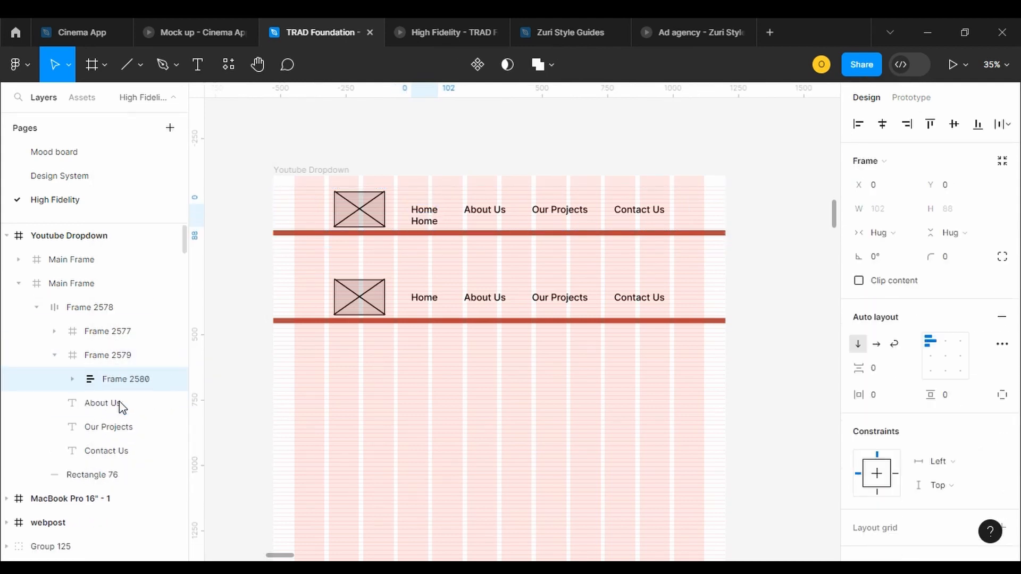
left_click(876, 344)
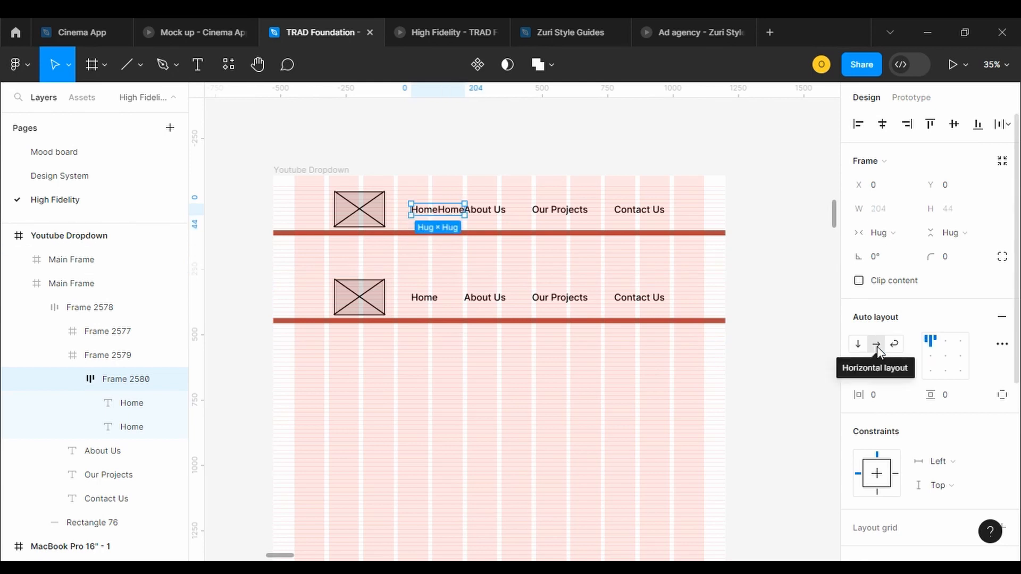
Clear the text of the second Home title in the auto layout
double_click(131, 427)
left_click(457, 206)
double_click(456, 206)
key("BackSpace")
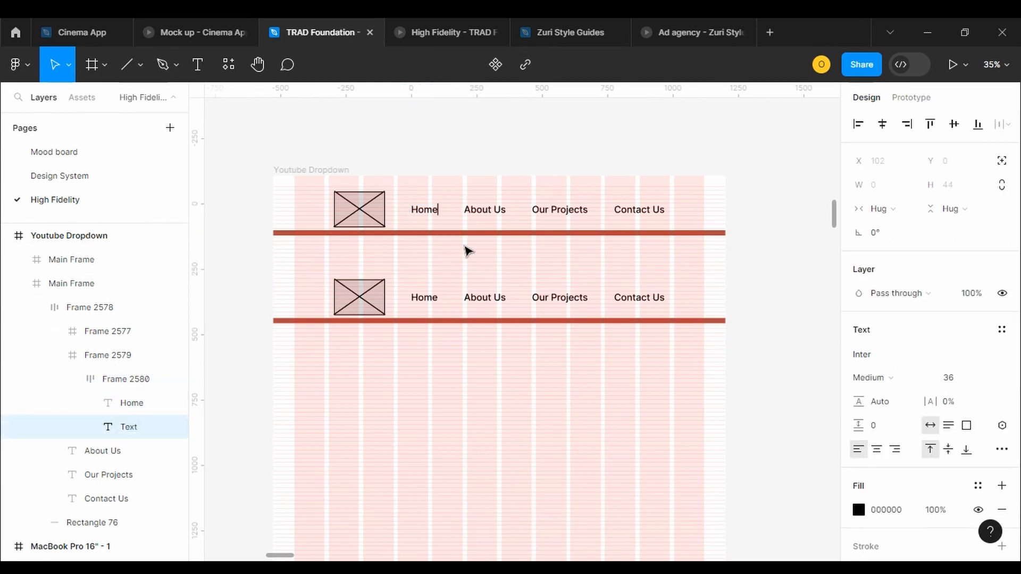
Look for the arrow-down-s-line icon among the design system's icon components and return to the High Fidelity page
left_click(82, 97)
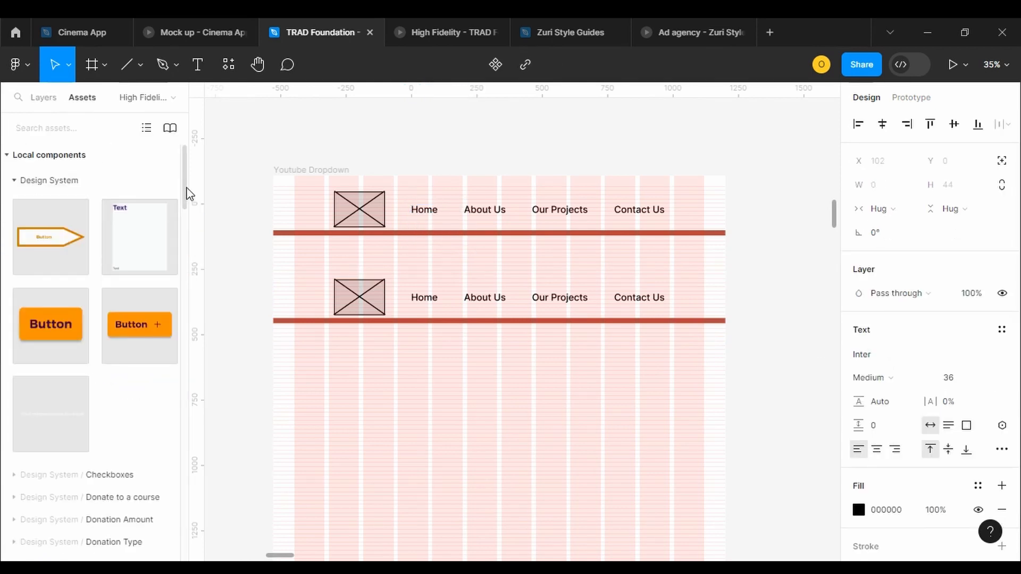
left_click_drag(187, 194, 183, 246)
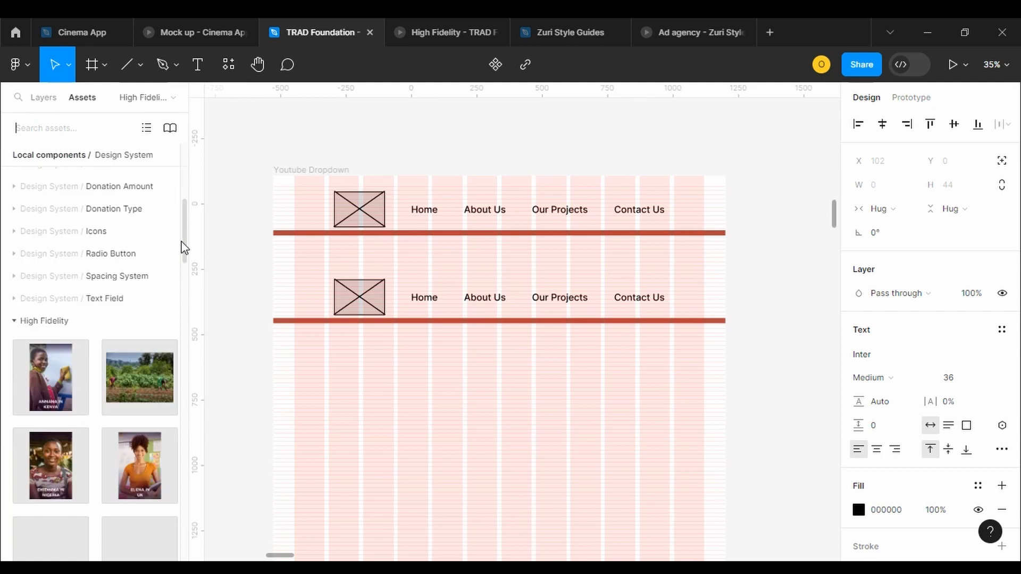
left_click(14, 231)
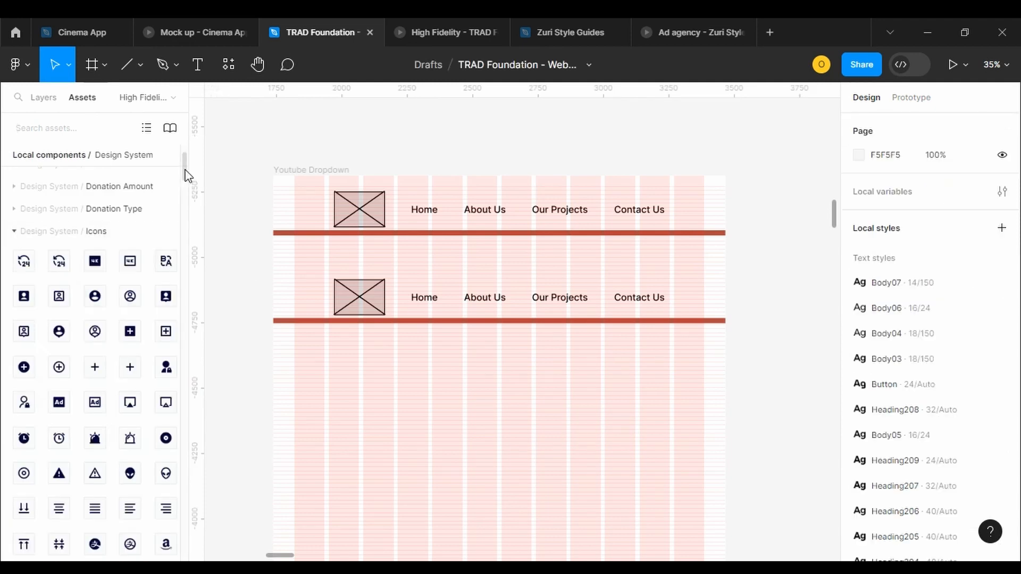
left_click_drag(187, 174, 187, 194)
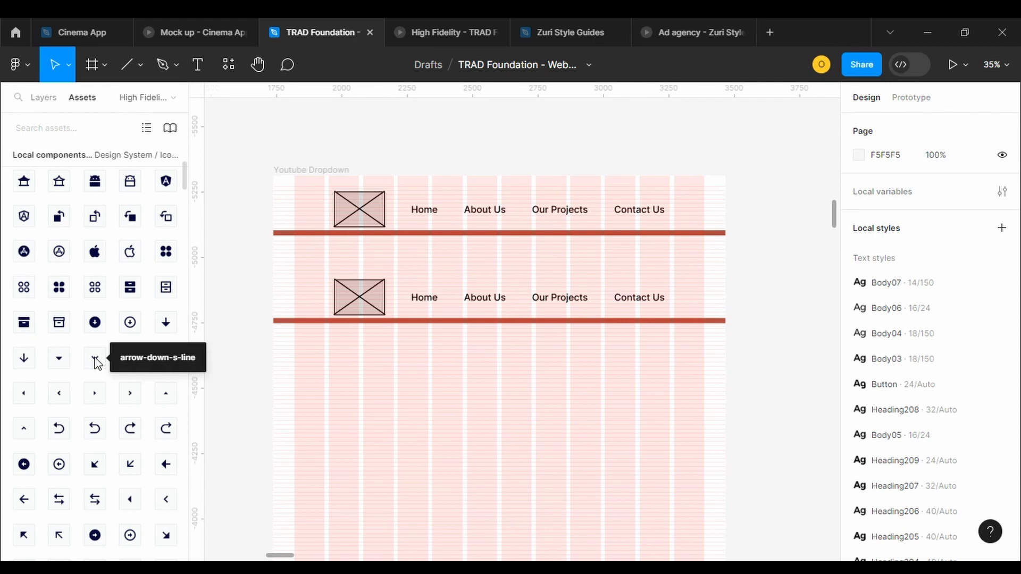
left_click(96, 362)
left_click(44, 97)
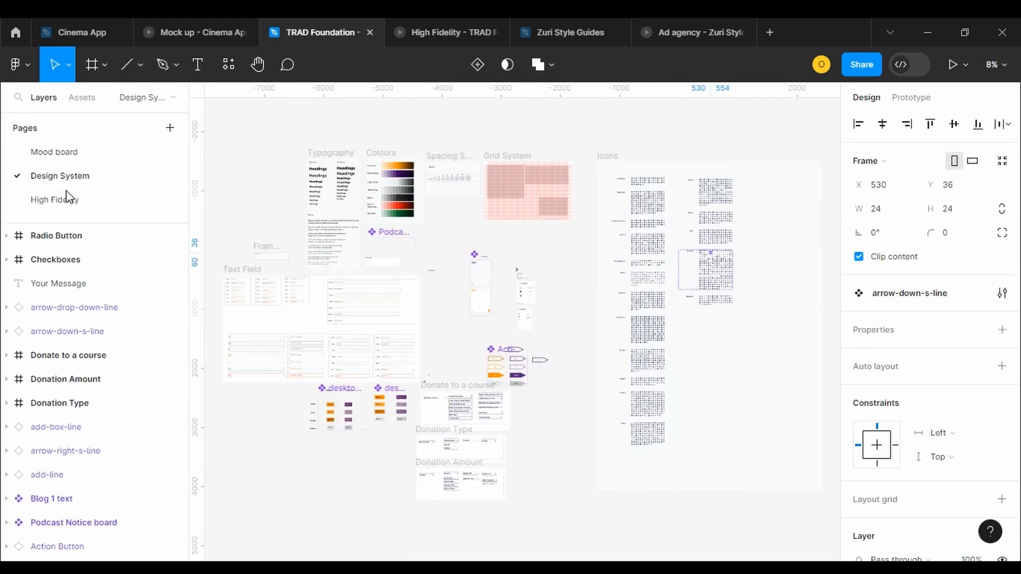
left_click(55, 199)
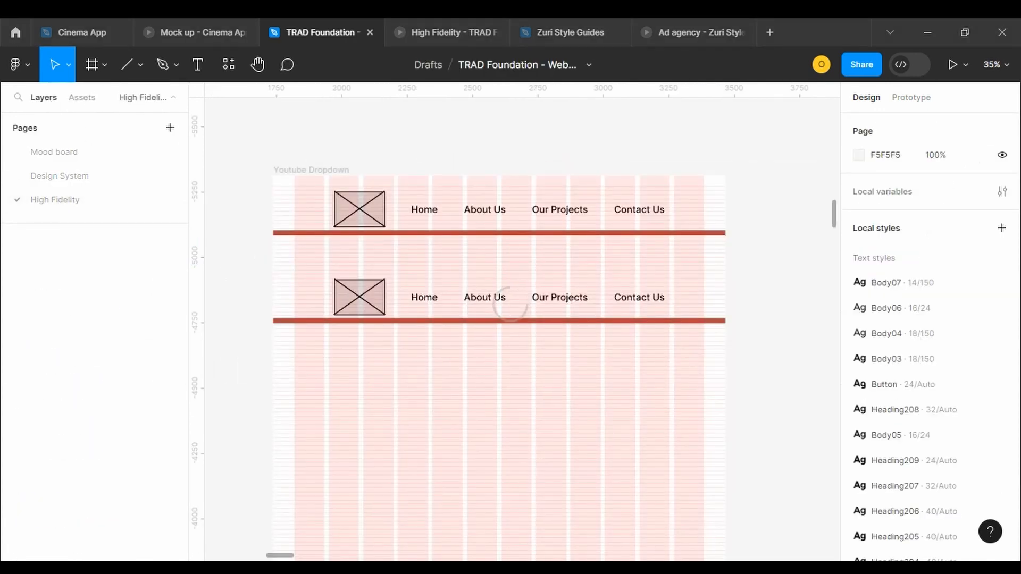
Duplicate the Home title inside its auto layout again to hold the place for the icon
left_click(82, 98)
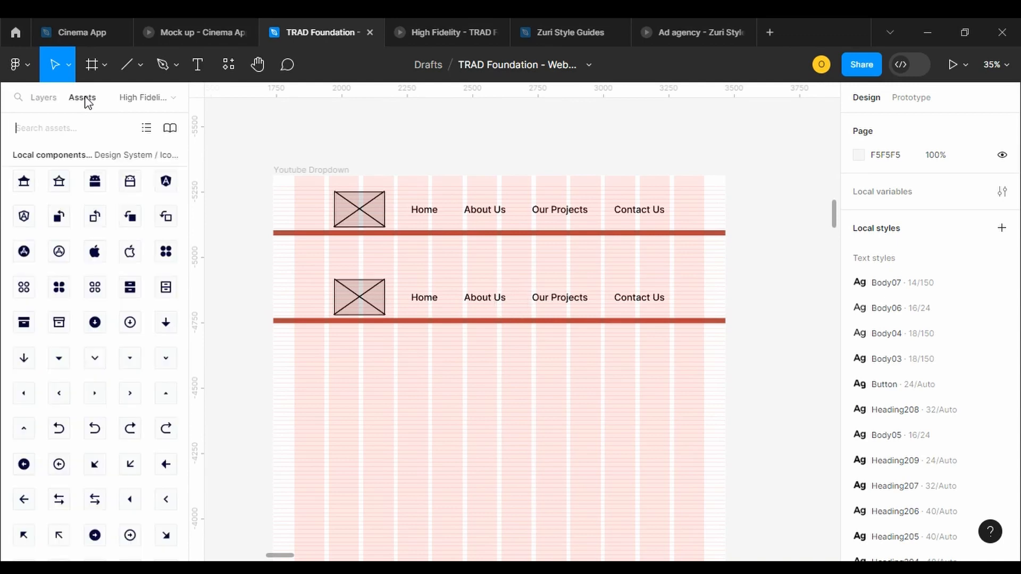
left_click(429, 216, "ctrl")
left_click(44, 98)
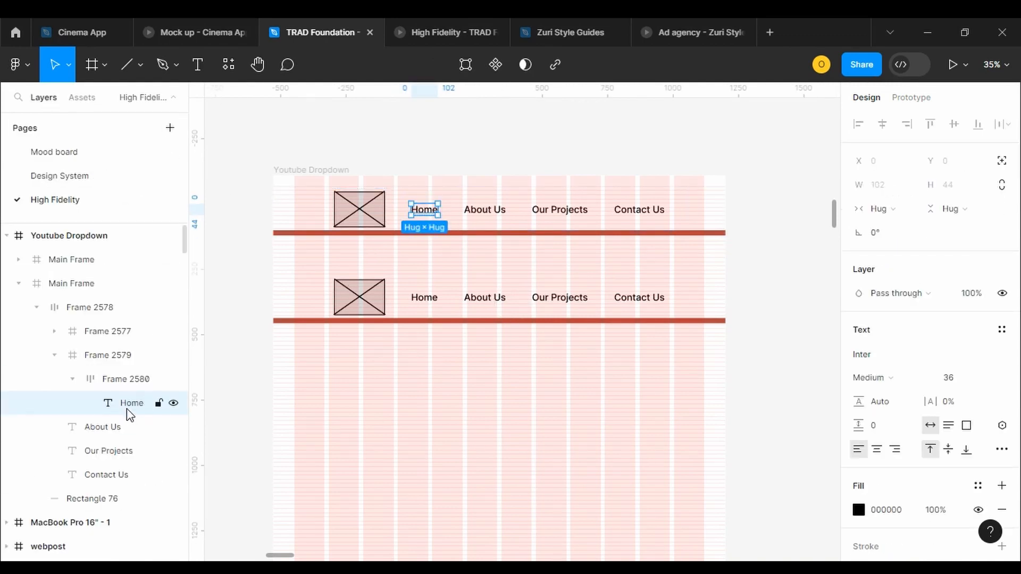
key("ctrl+d")
Place an arrow-down-s-line icon on the empty canvas beside the Youtube Dropdown frame and set its width to 40
left_click(80, 97)
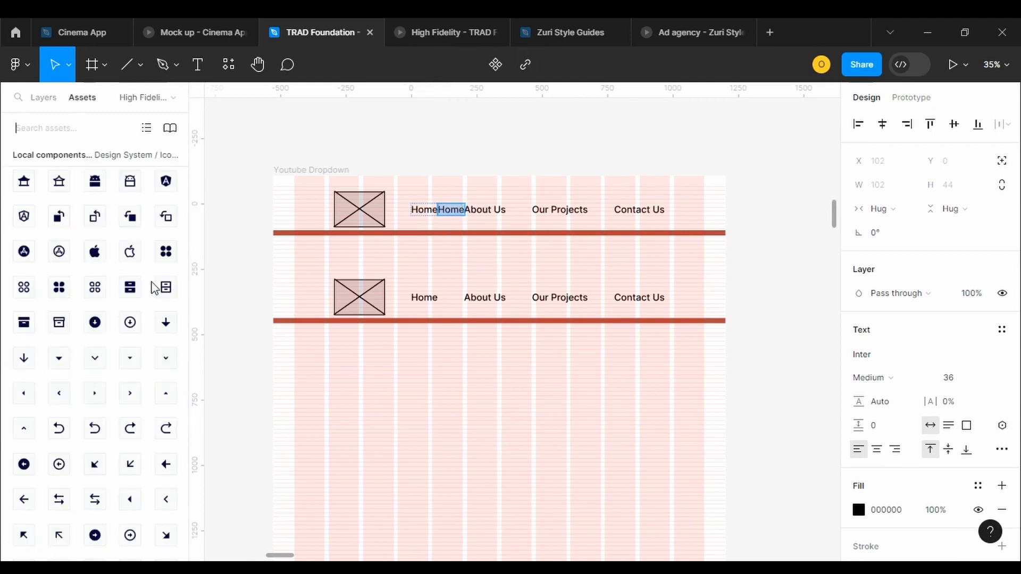
left_click_drag(98, 360, 243, 357)
left_click(40, 97)
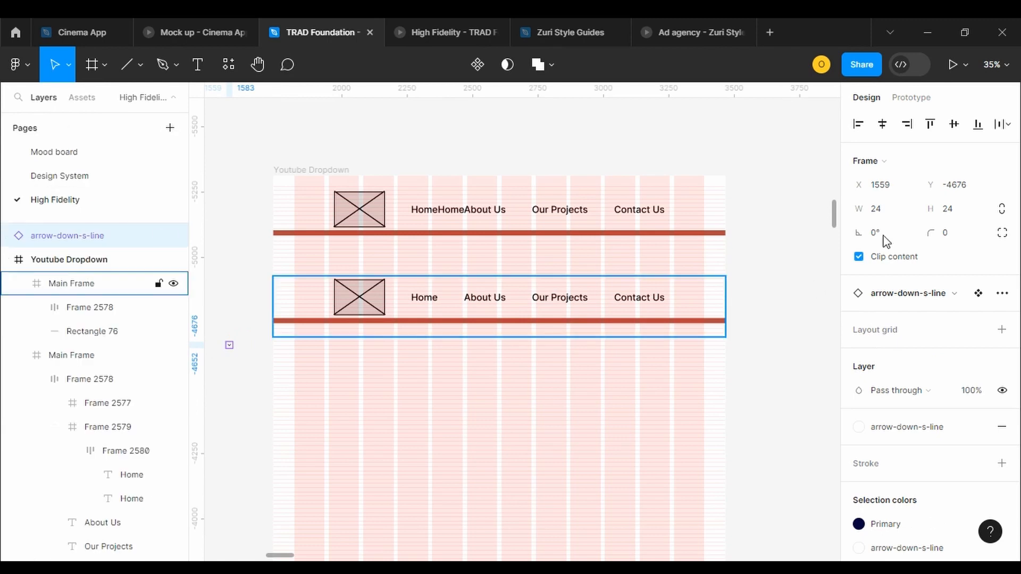
left_click(882, 209)
type("40")
key("Return")
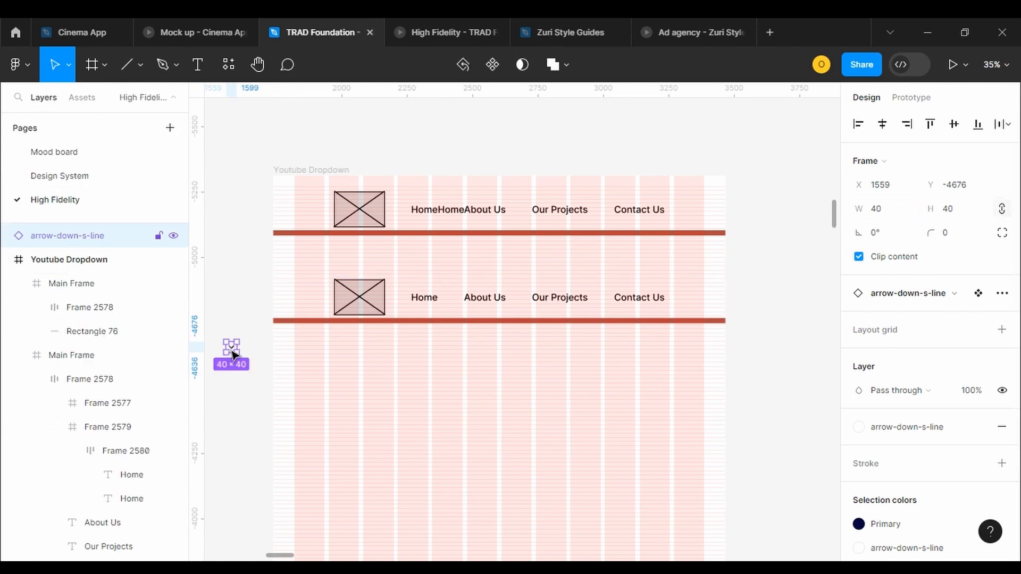
Copy the resized arrow icon and paste it after the second Home title in the upper navigation bar
right_click(228, 346)
left_click(457, 212)
double_click(458, 212)
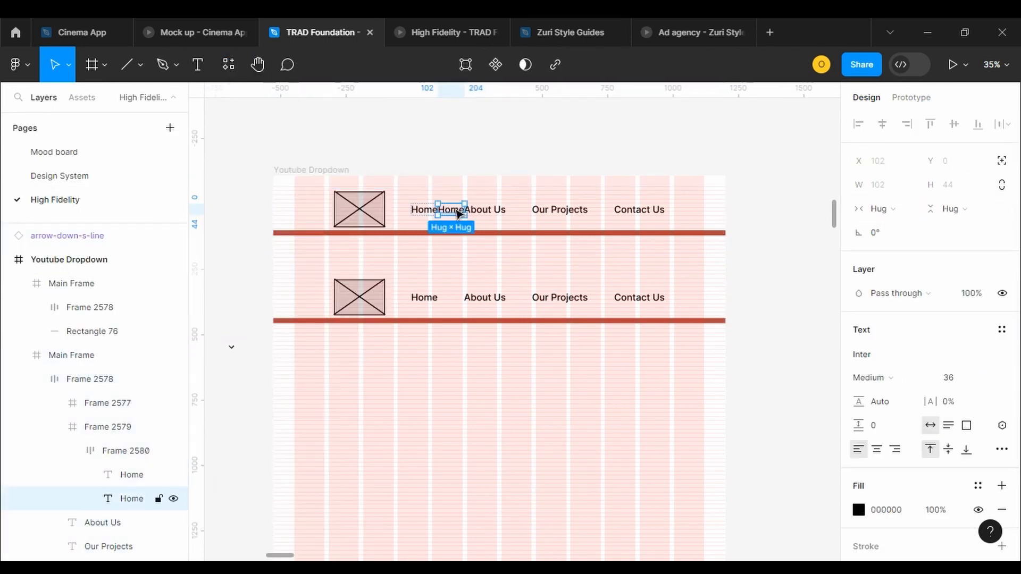
key("ctrl+v")
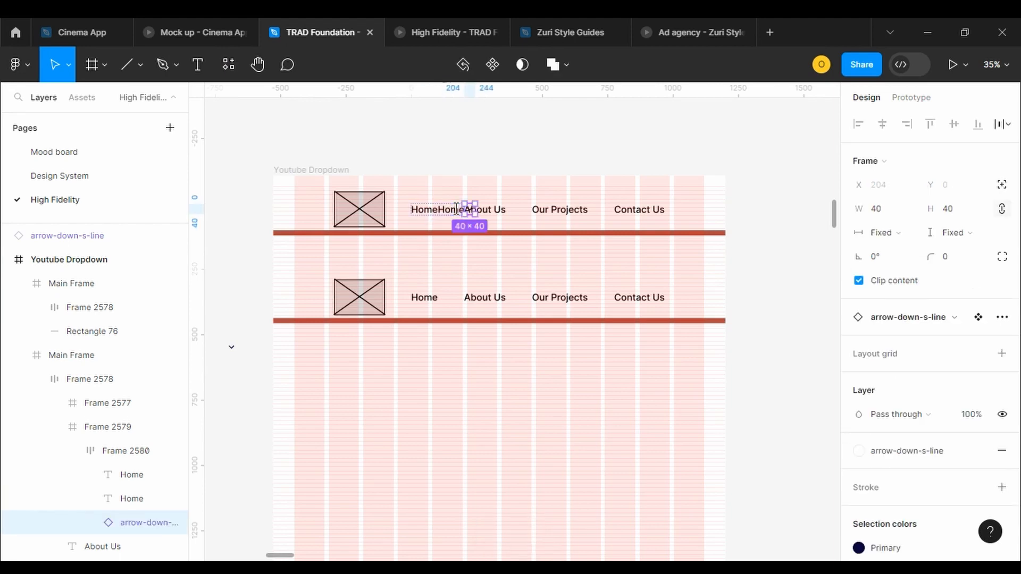
Delete the duplicate Home title and align the contents of the Home auto layout to left centre
left_click(122, 499)
key("Delete")
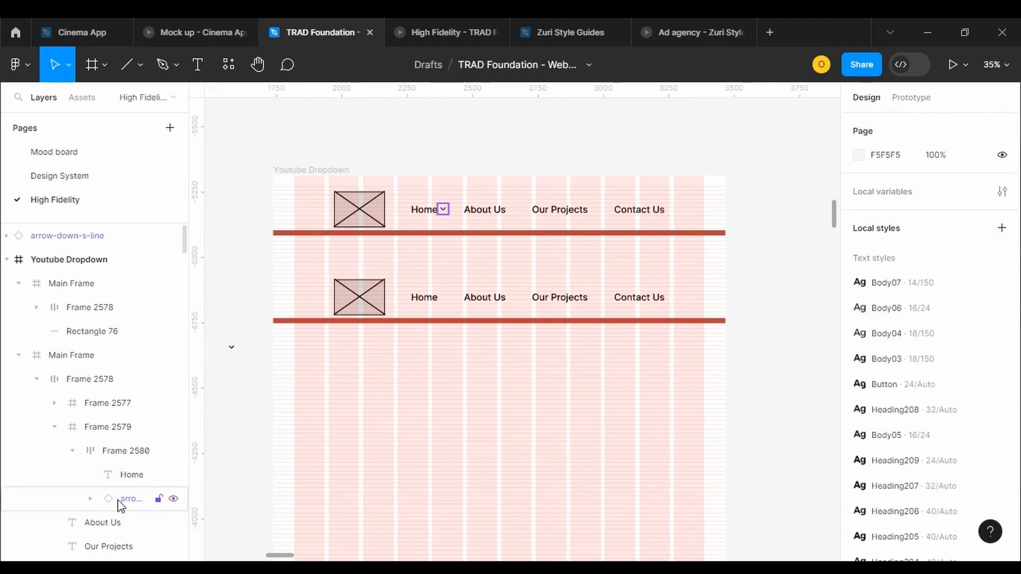
left_click(102, 450)
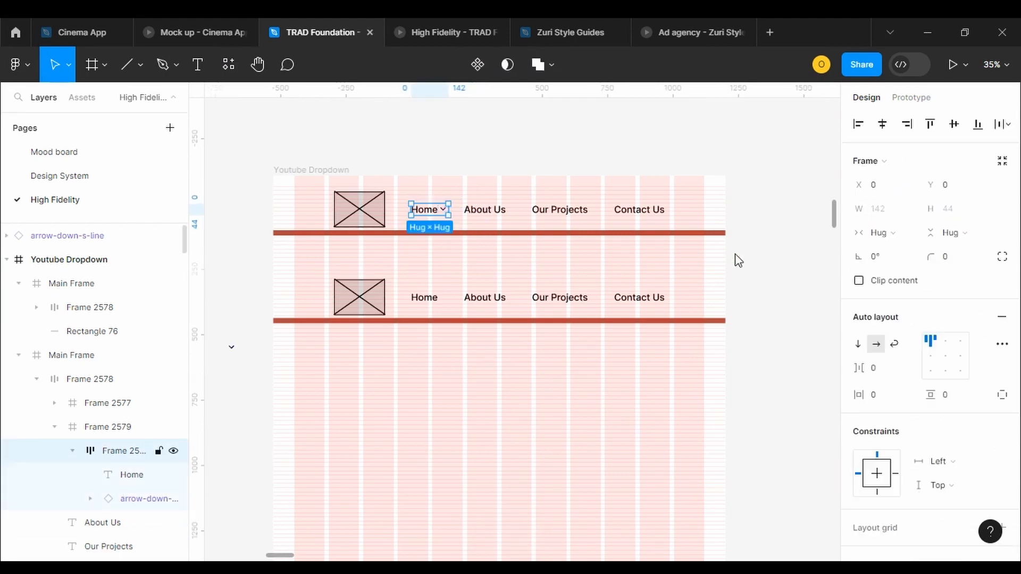
left_click(931, 357)
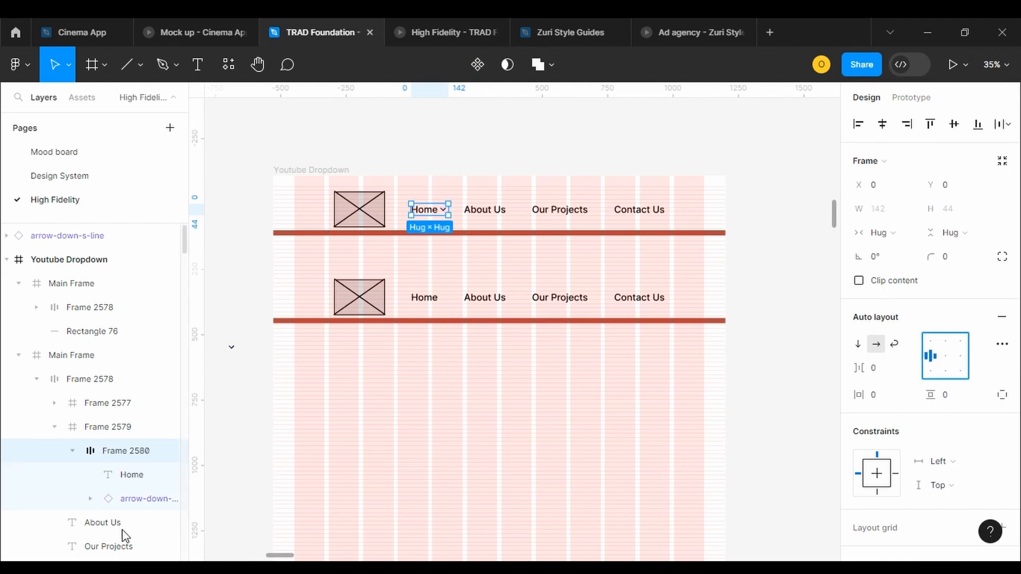
Wrap the About Us title of the upper navigation bar in its own auto layout frame
left_click(107, 523)
key("shift+a")
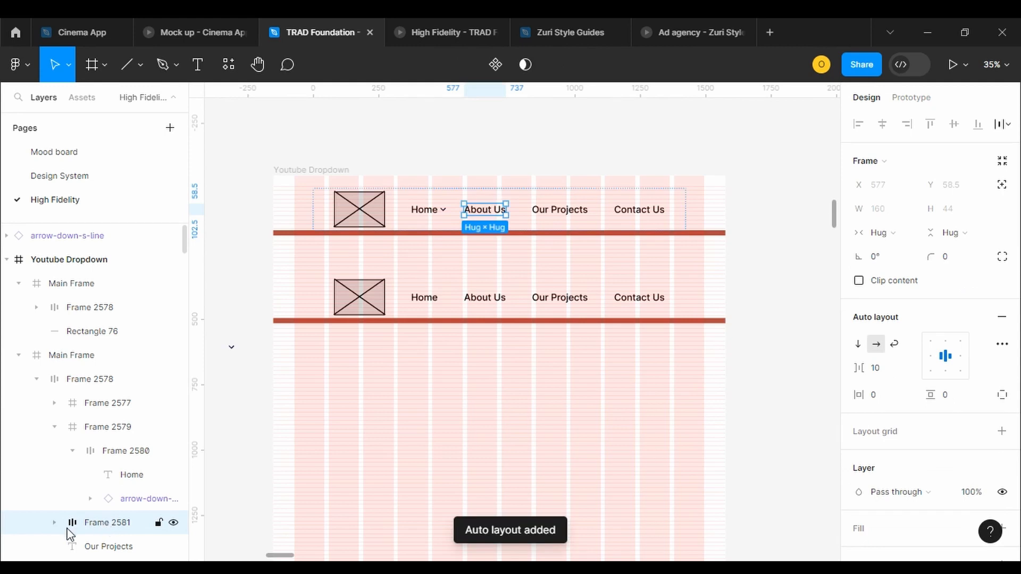
left_click(53, 523)
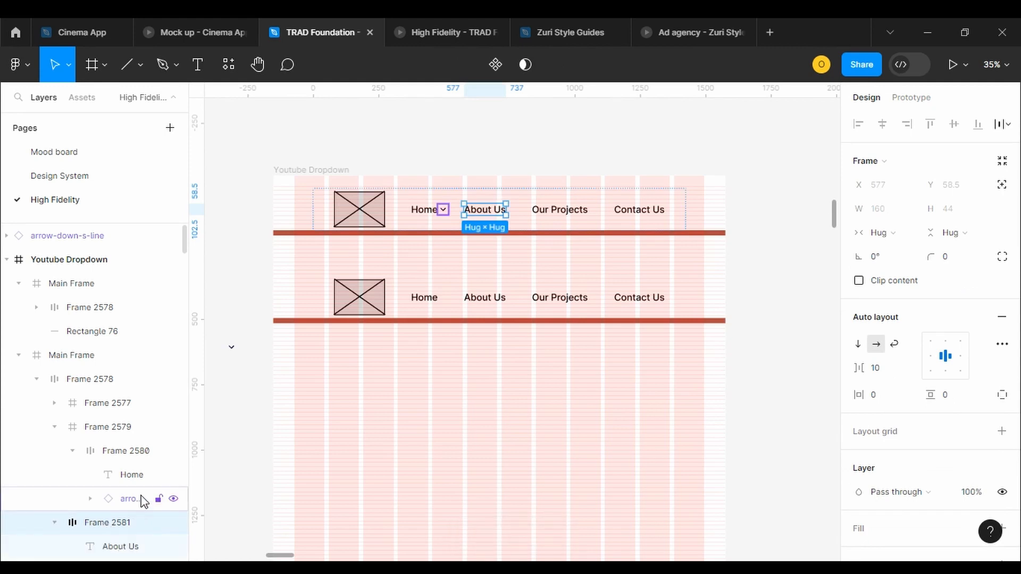
Copy the arrow-down-s-line icon beside Home and paste it after the About Us title in its auto layout
left_click(142, 499)
right_click(142, 498)
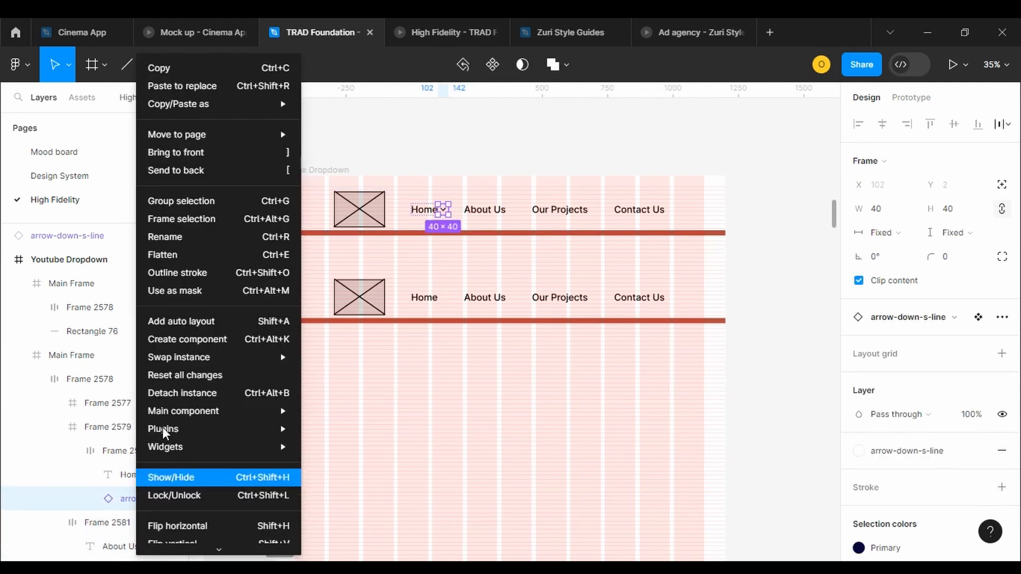
left_click(175, 68)
left_click(120, 548)
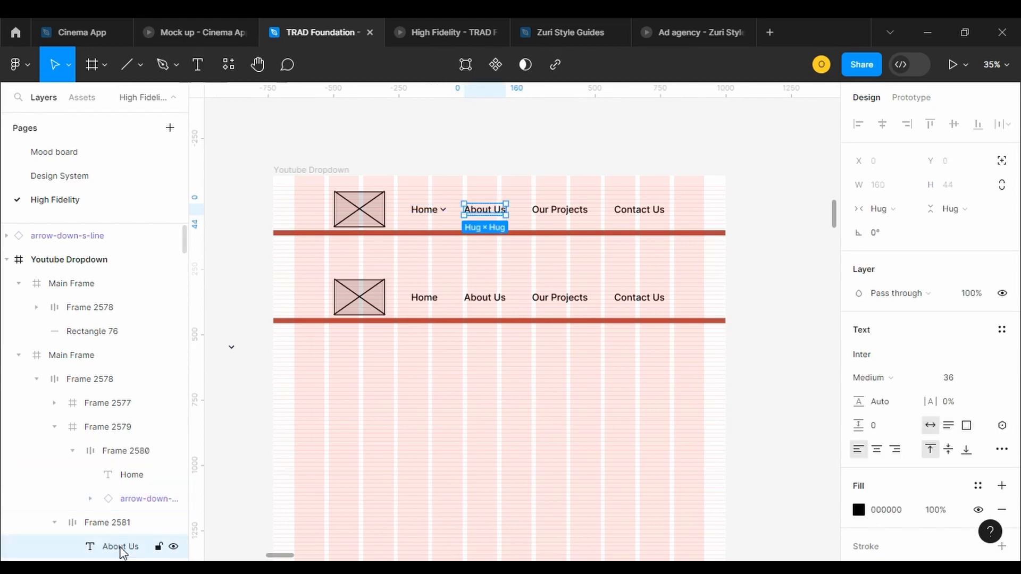
scroll(182, 246, "down", 2)
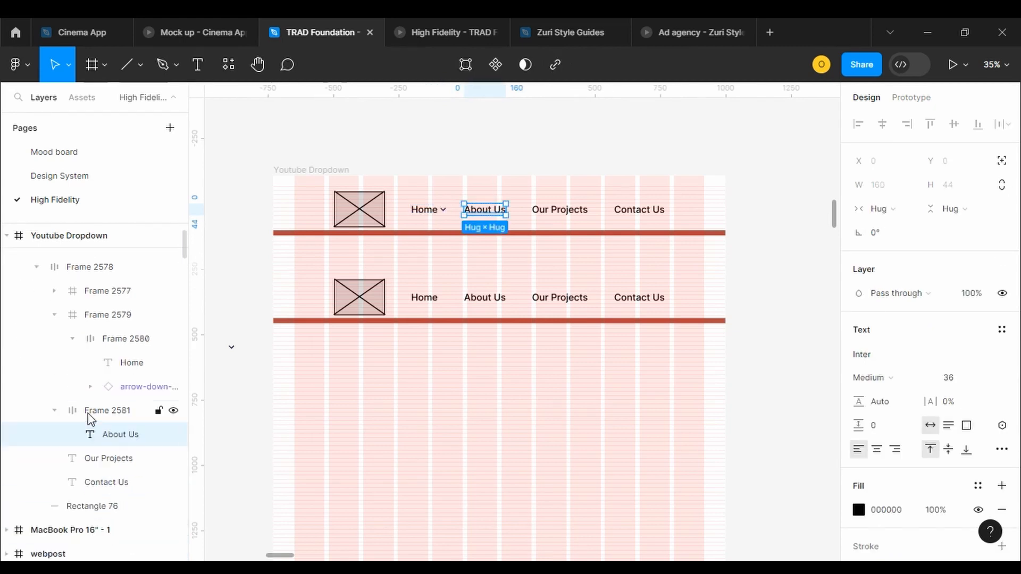
key("ctrl+v")
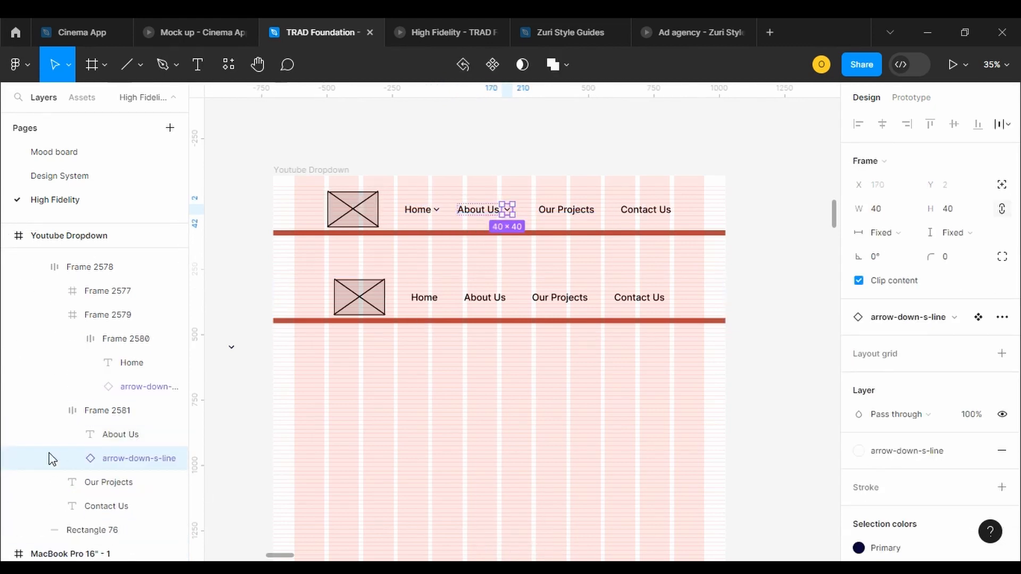
Wrap the Our Projects title in its own auto layout frame and paste the arrow-down-s-line icon after the title
left_click(80, 412)
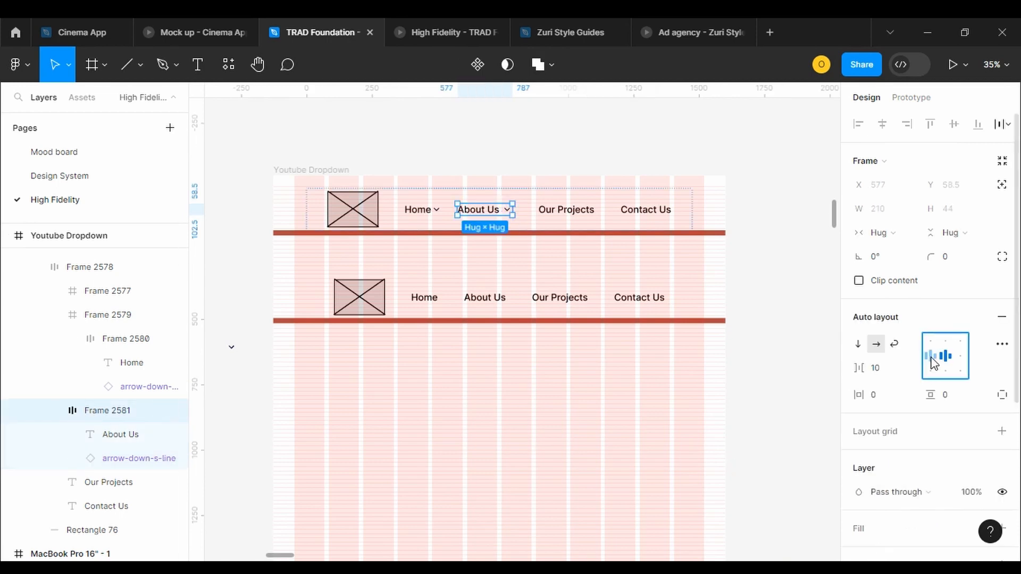
left_click(75, 487)
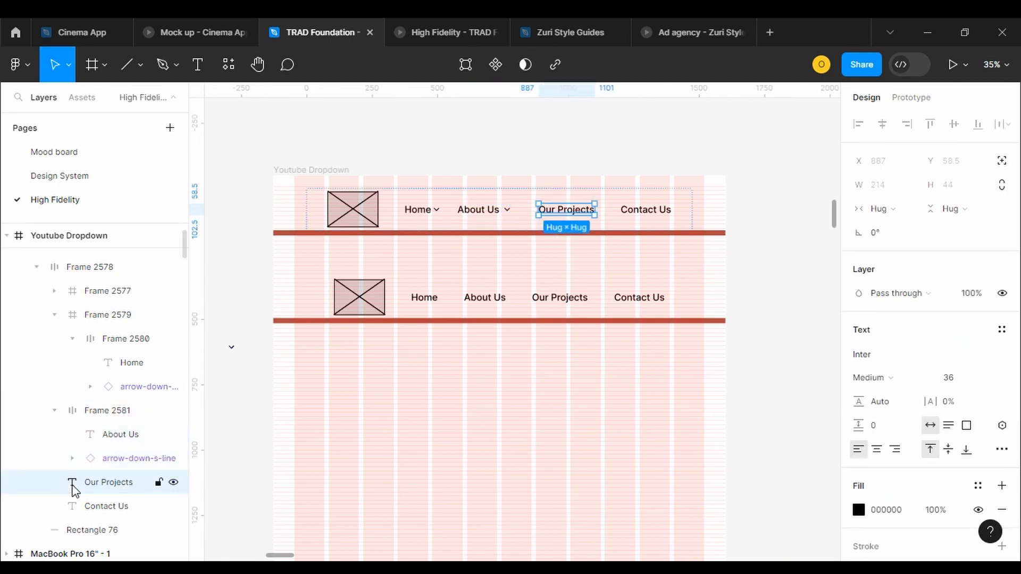
key("shift+a")
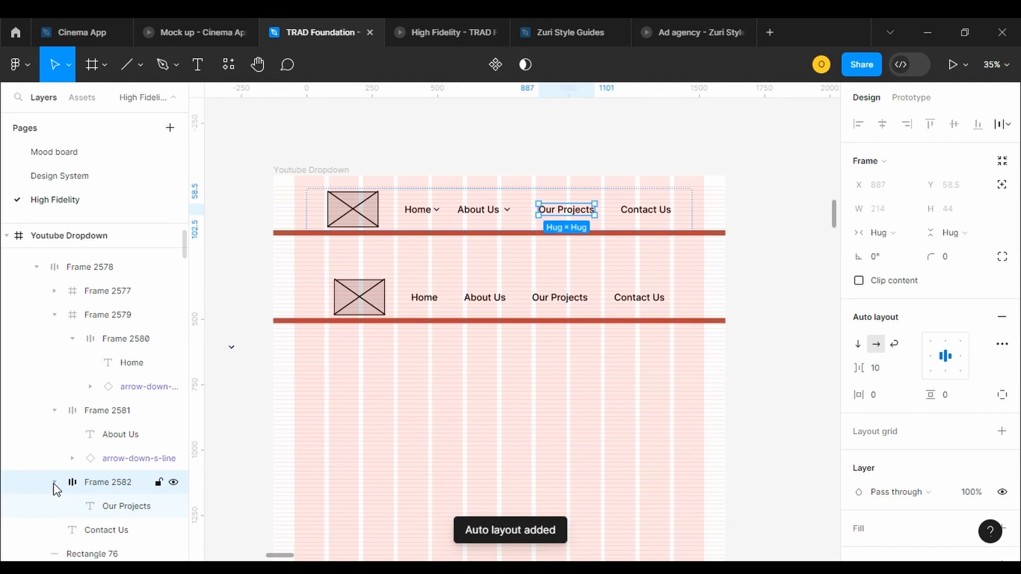
left_click(133, 518)
key("ctrl+v")
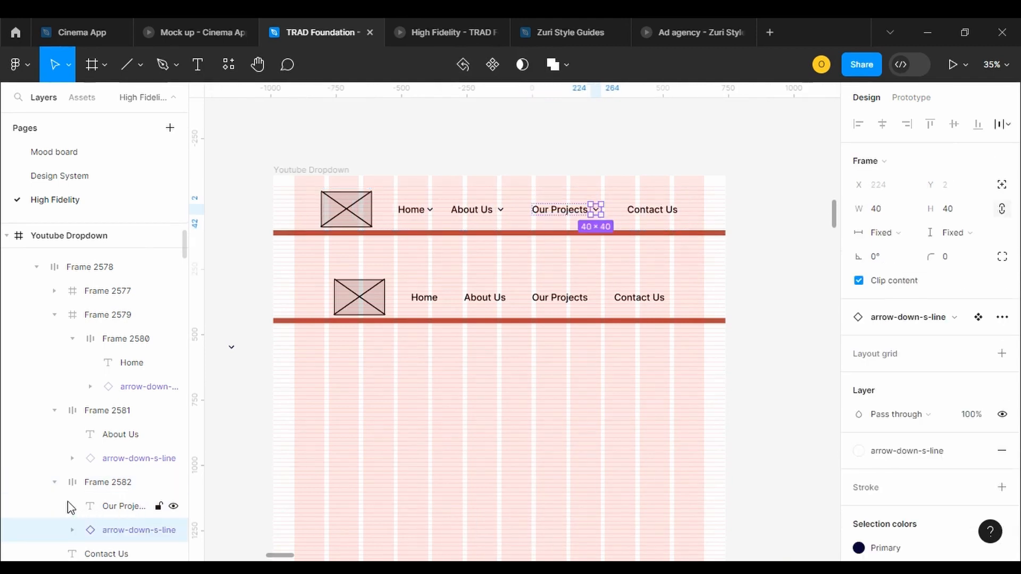
left_click(54, 481)
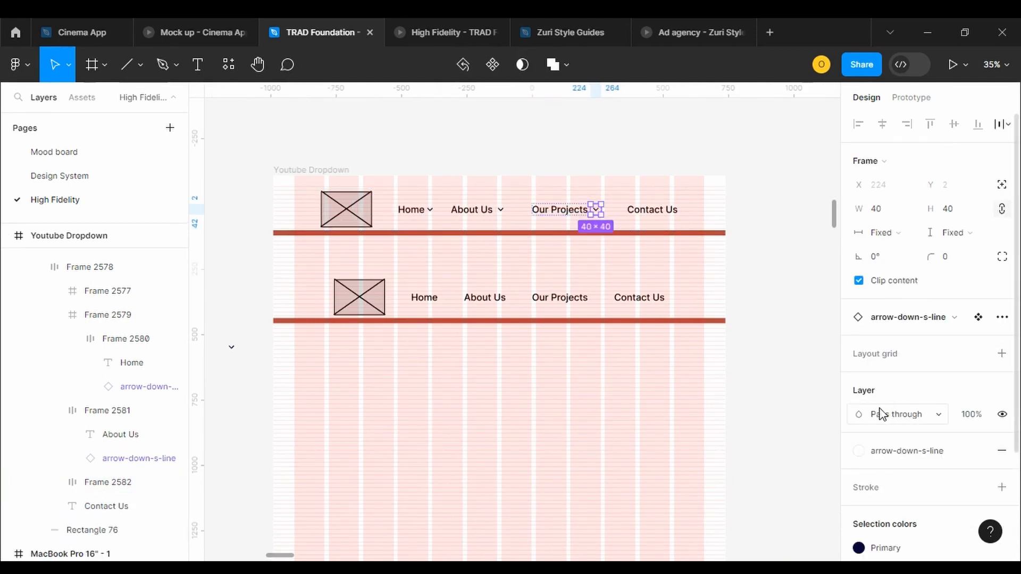
left_click(82, 482)
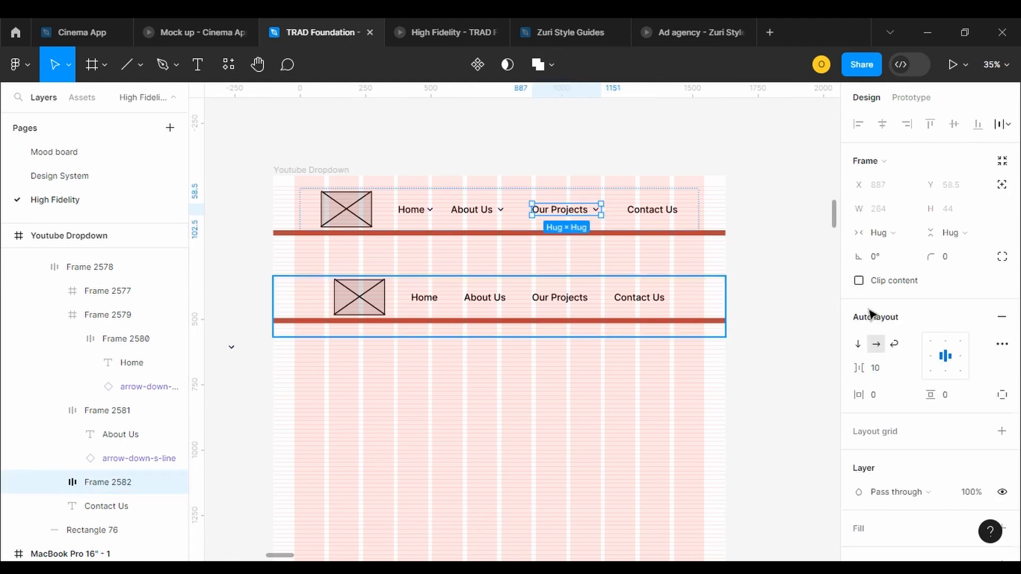
Wrap the Contact Us title in an auto layout frame and paste the arrow-down-s-line icon after it
left_click(94, 507)
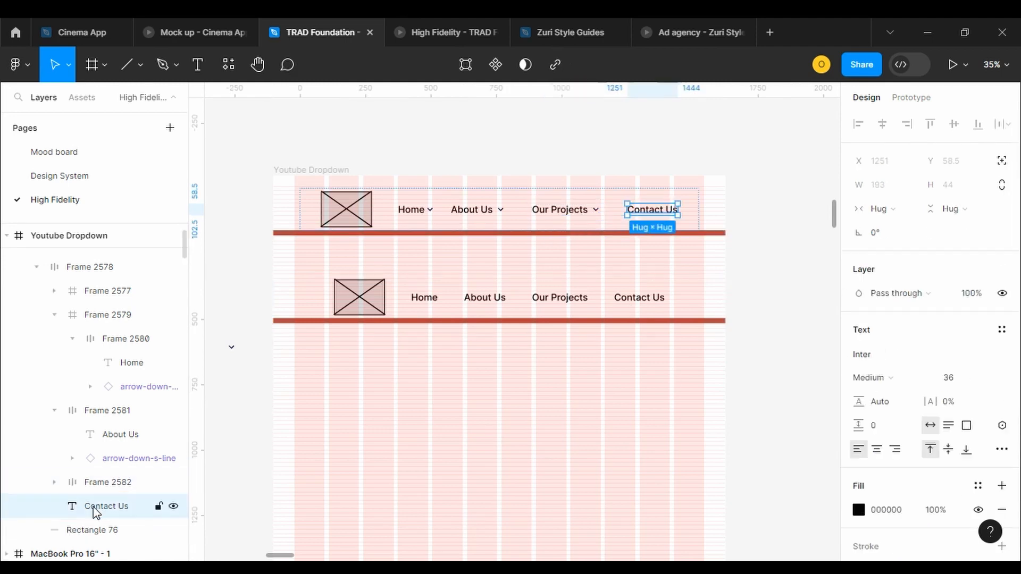
key("shift+a")
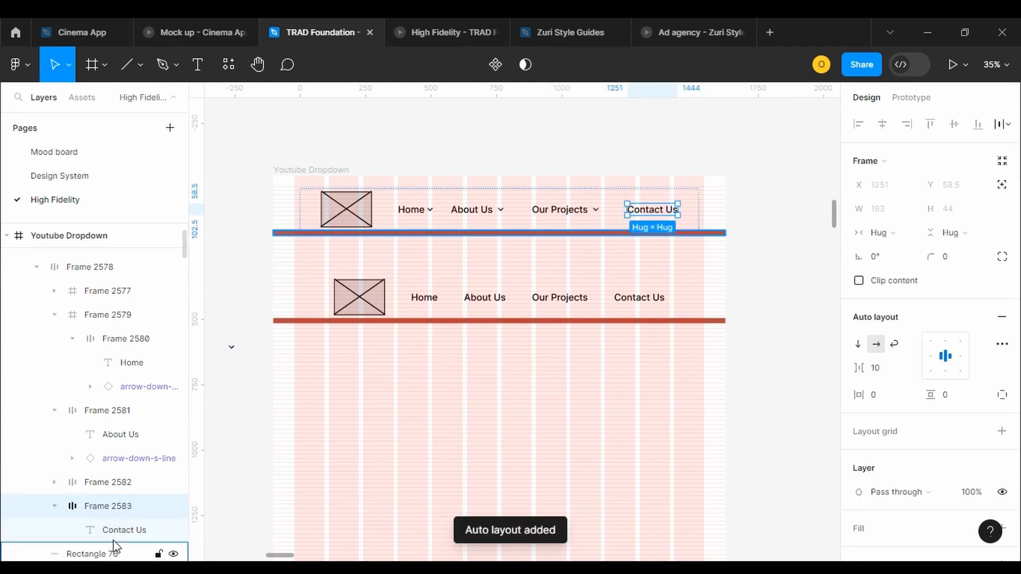
left_click(113, 538)
key("ctrl+v")
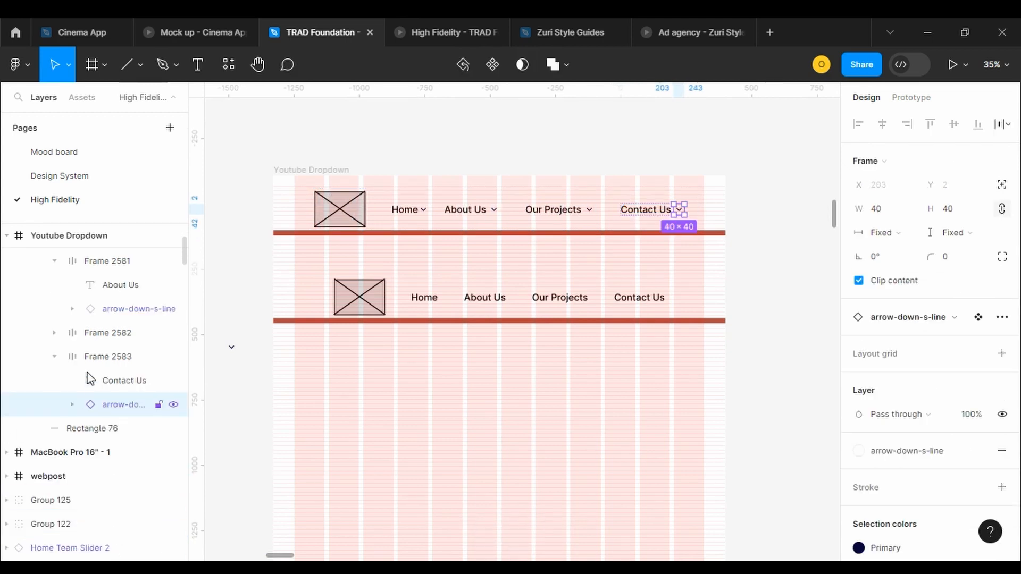
left_click(85, 356)
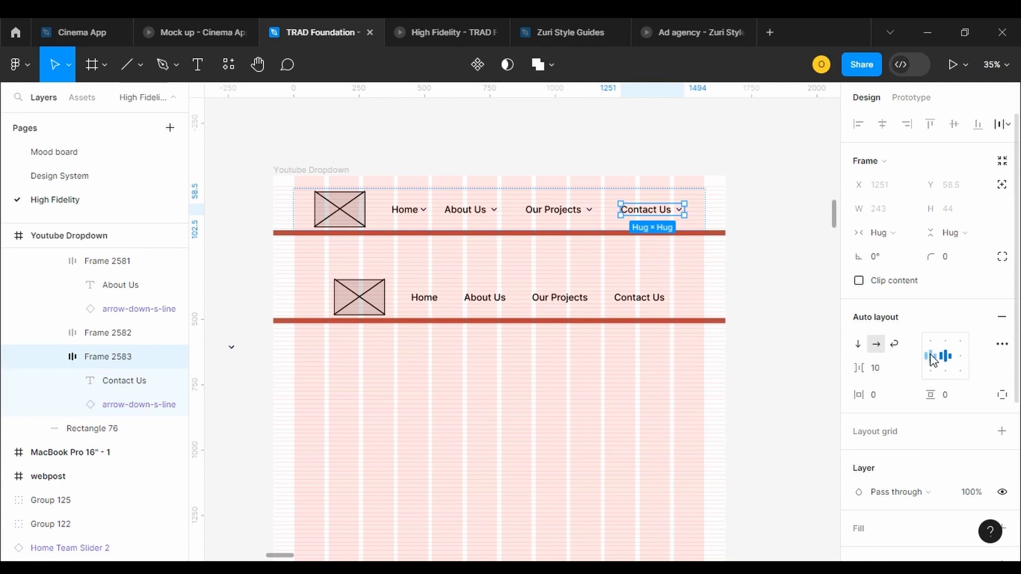
Replace the lower navigation bar without arrows with a copy of the upper Main Frame, placed at X 0, Y 360
left_click(622, 312)
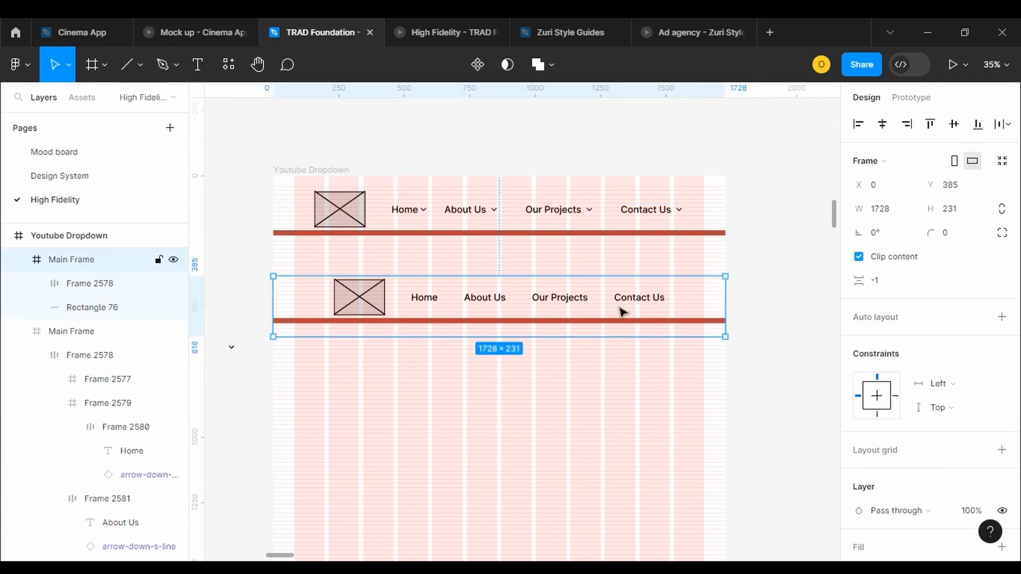
key("Delete")
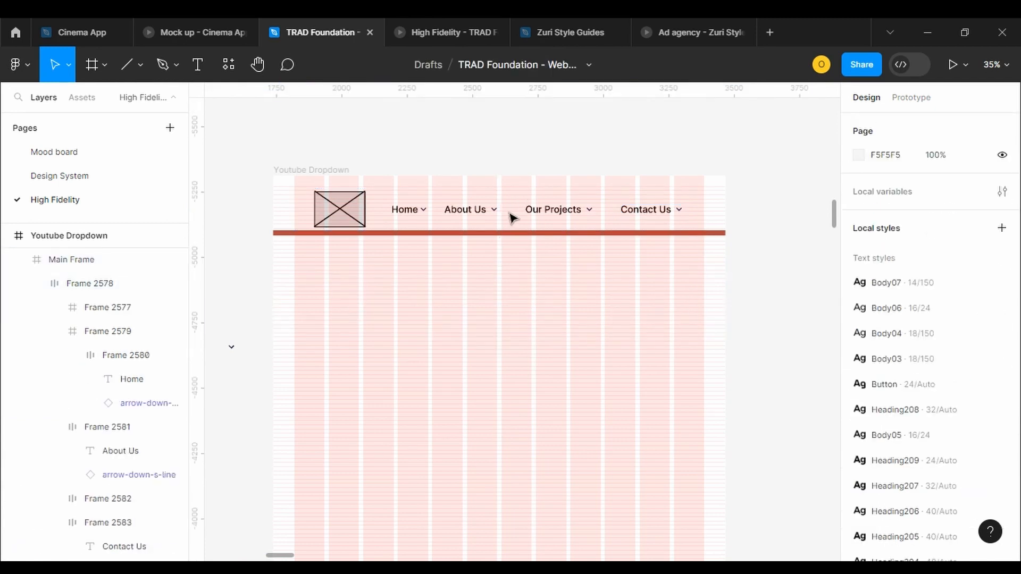
left_click(512, 217)
right_click(512, 217)
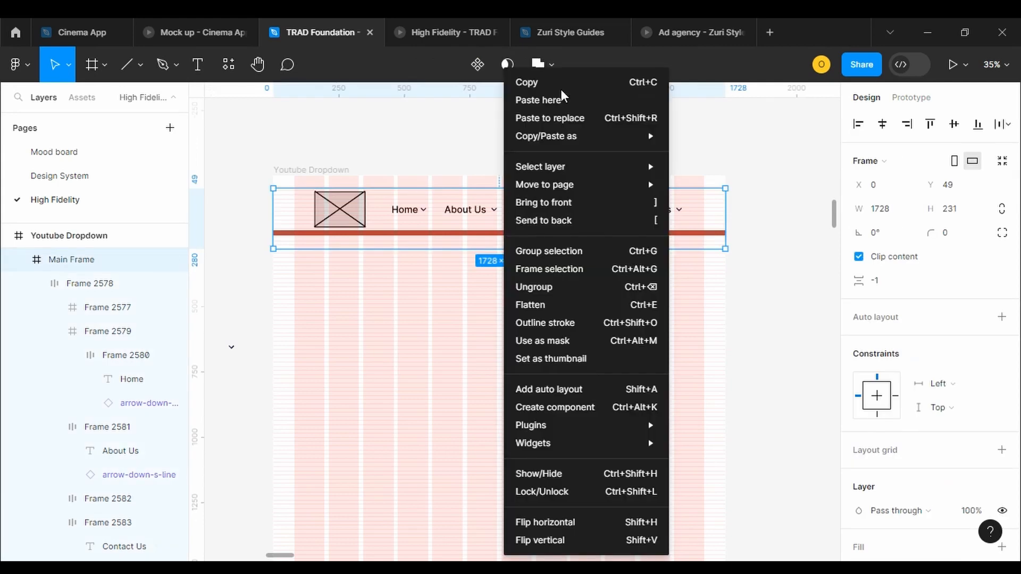
left_click(551, 94)
right_click(462, 335)
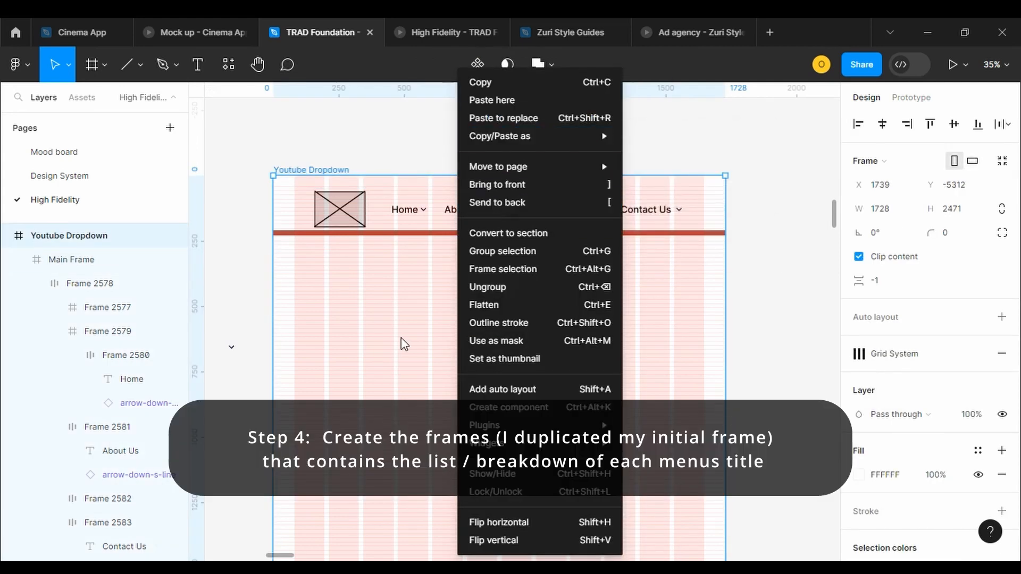
left_click(500, 101)
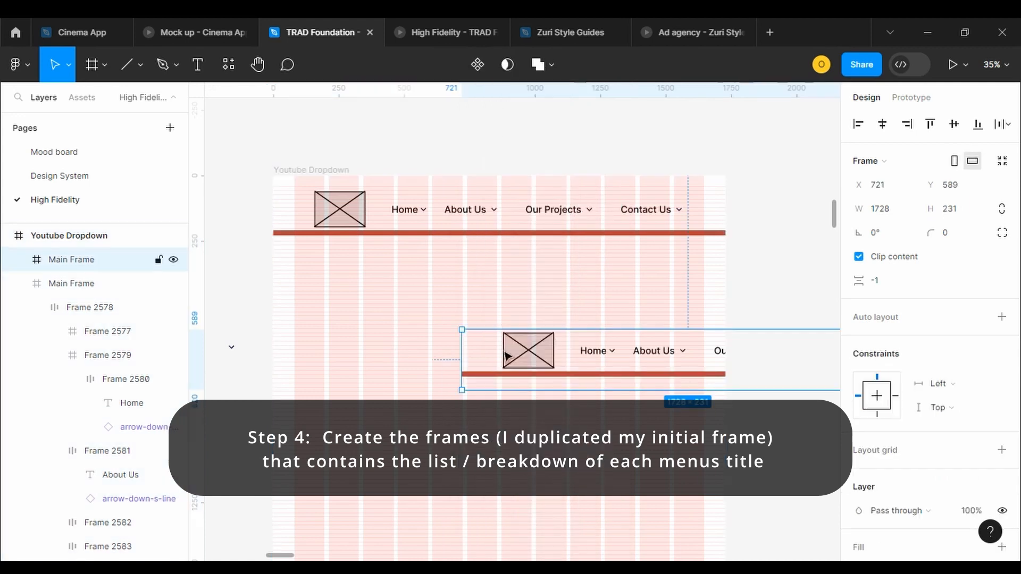
left_click_drag(472, 355, 285, 296)
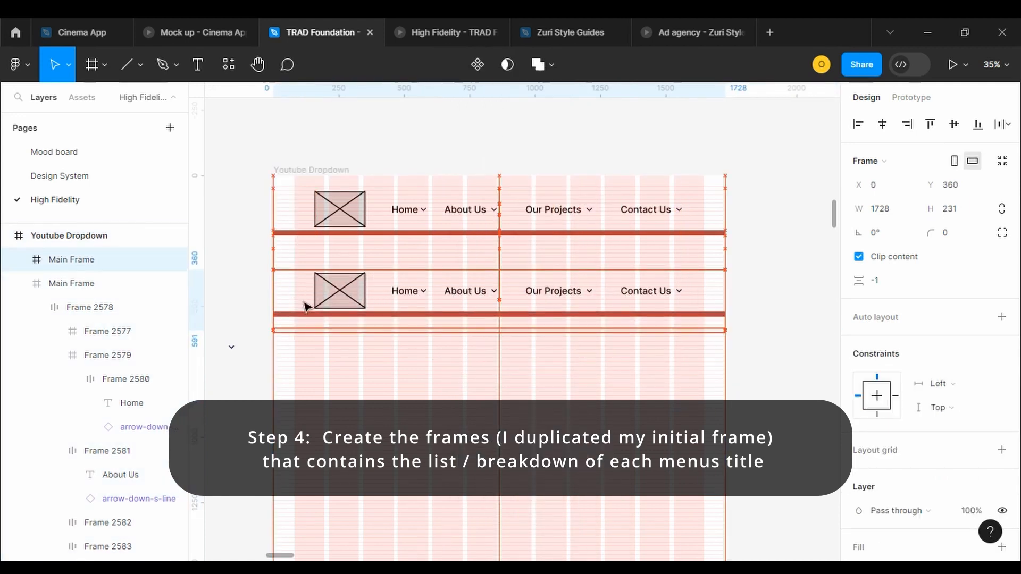
Extend the copied Main Frame to a height of 560 and add the text "Welcome to our world" below its red line
left_click_drag(340, 330, 338, 418)
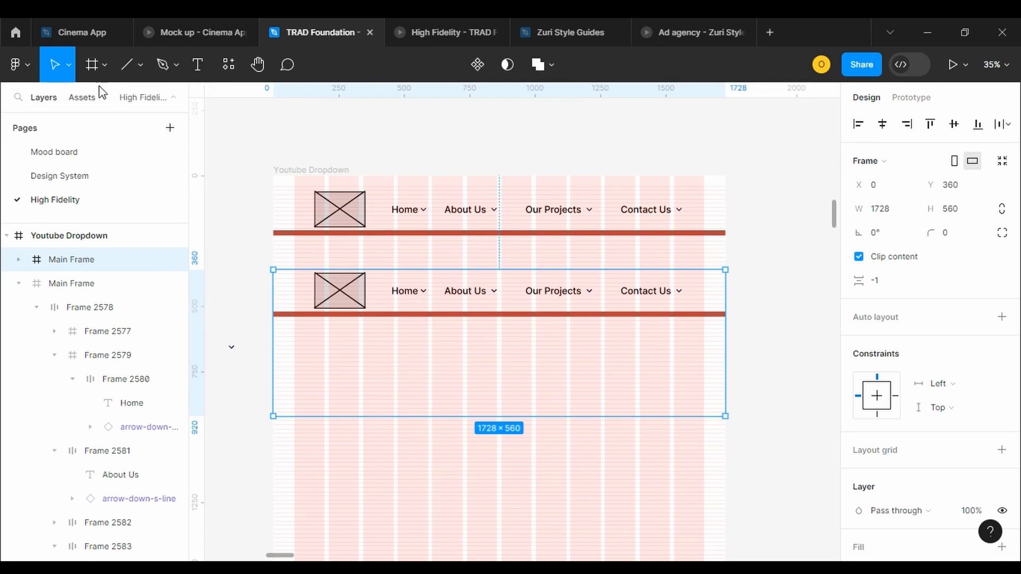
left_click(197, 65)
key("t")
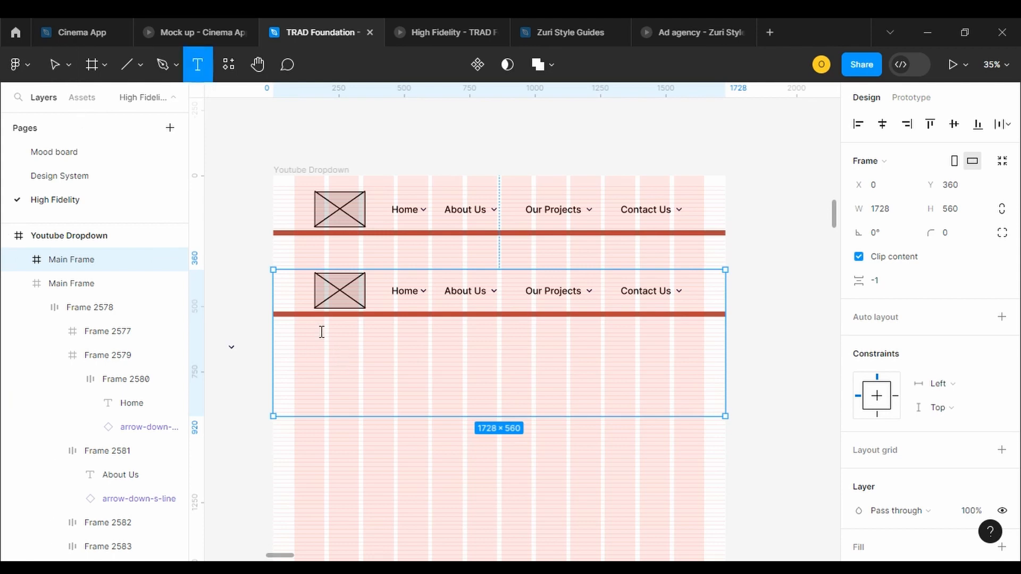
left_click(404, 360)
type("Wel")
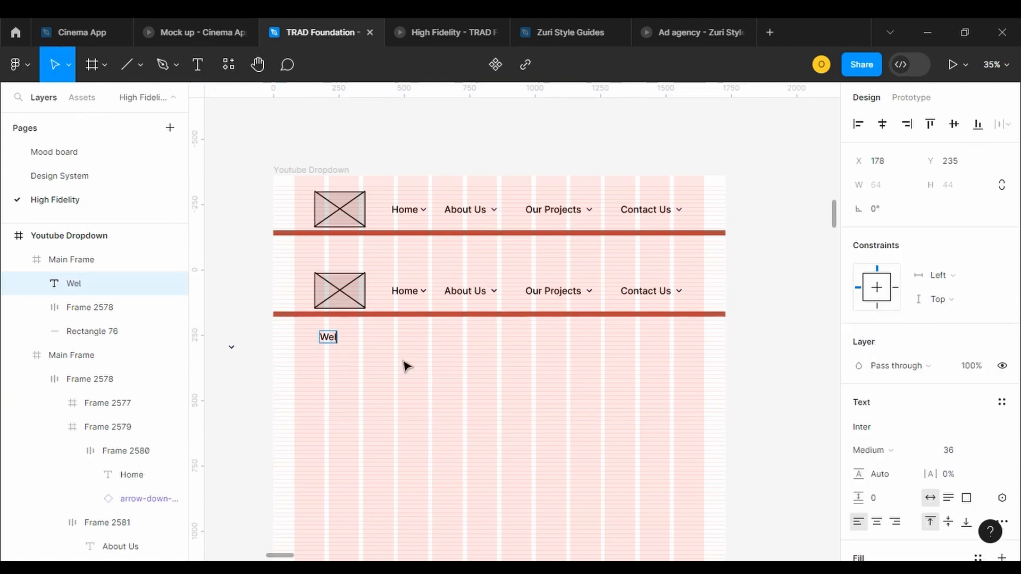
type("come to our world")
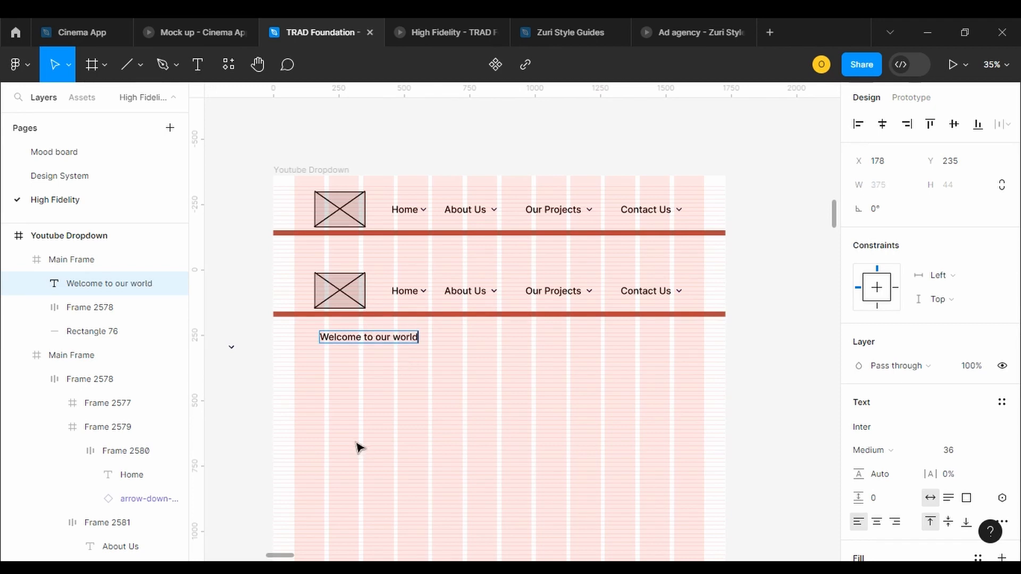
key("Escape")
scroll(360, 452, "down", 1)
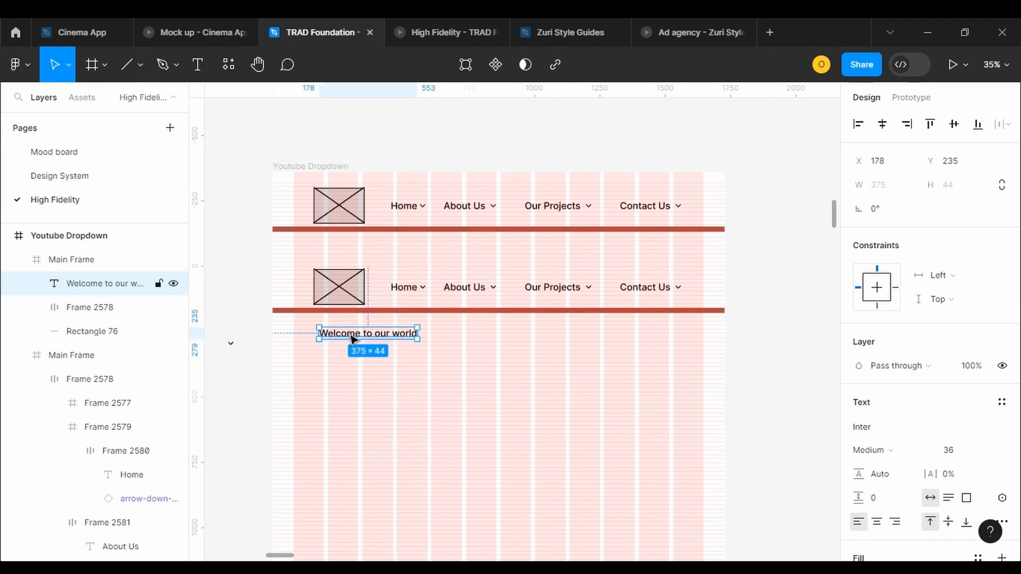
Duplicate the "Welcome to our world" text to X 157, Y 336 and change the copy to "Join our world"
left_click_drag(353, 327, 344, 359)
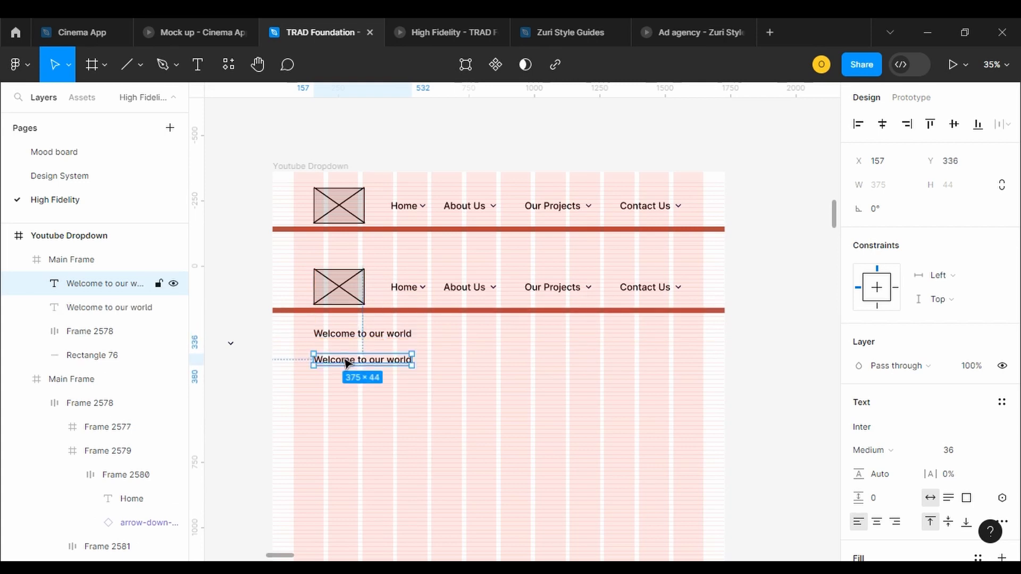
double_click(344, 360)
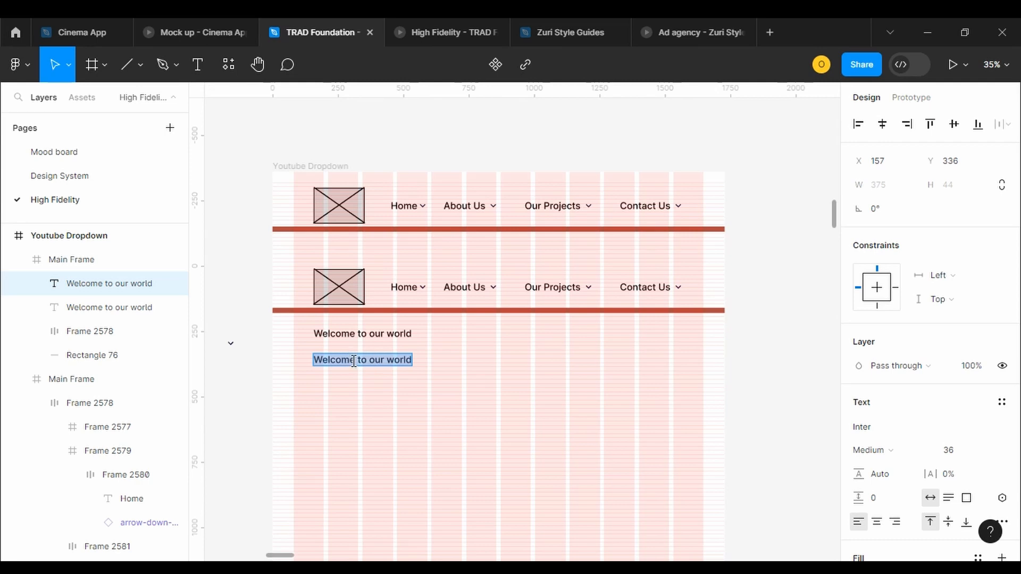
left_click_drag(354, 360, 305, 360)
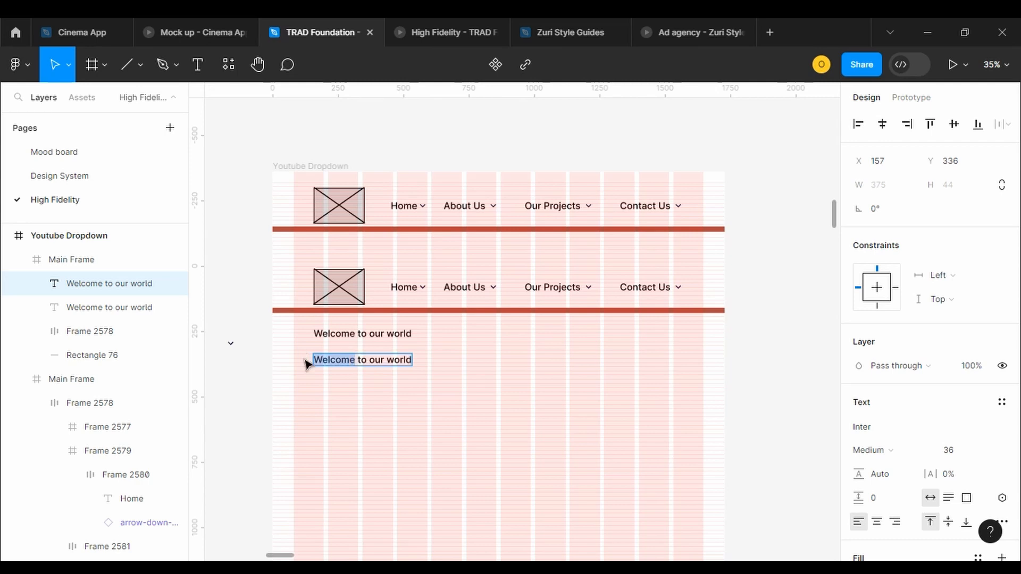
type("Join")
key("Delete")
key("Delete")
key("Delete")
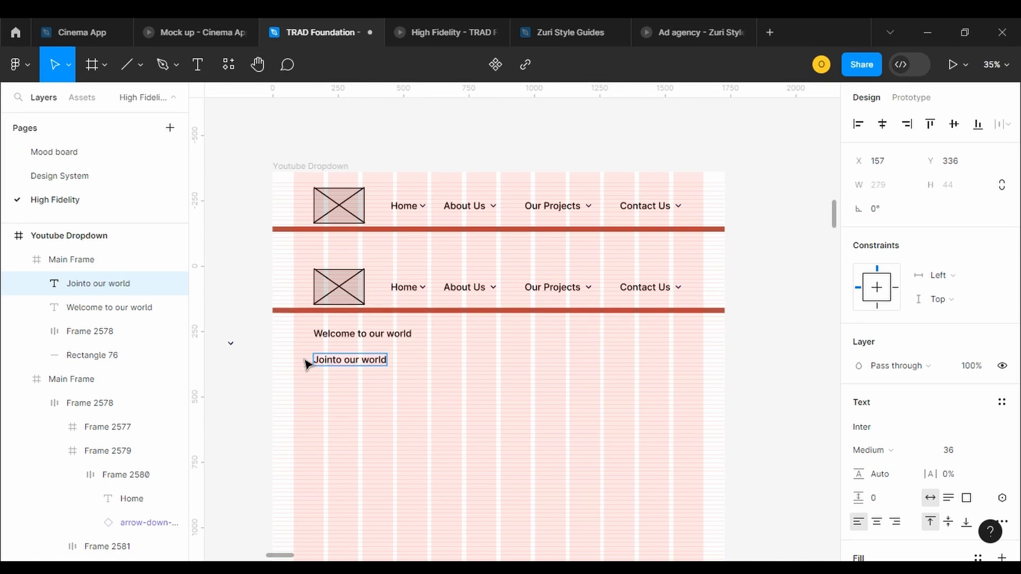
left_click(403, 288)
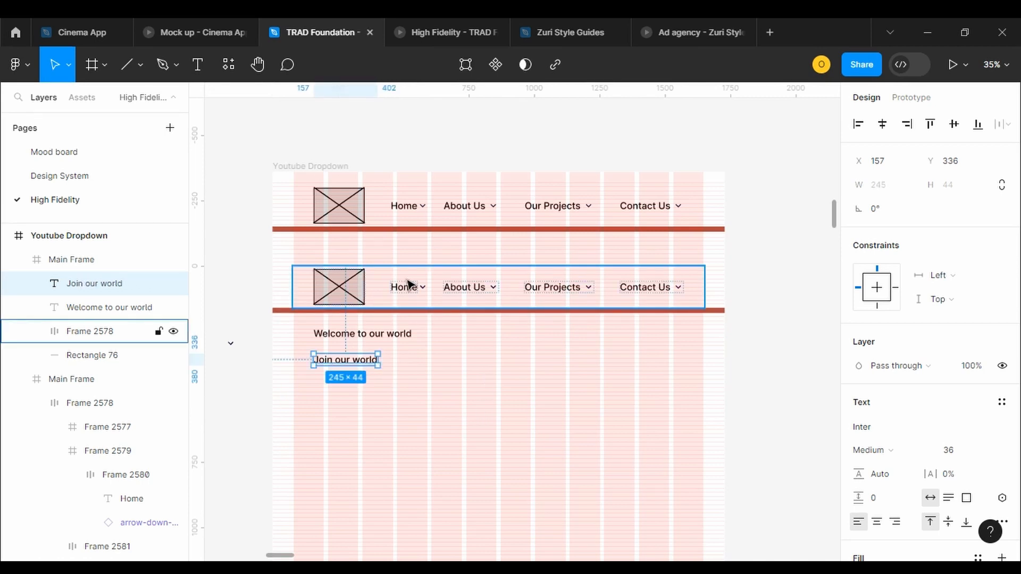
Duplicate the Main Frame containing the Home dropdown texts and place the copy below it at X 0, Y 936
left_click(721, 282)
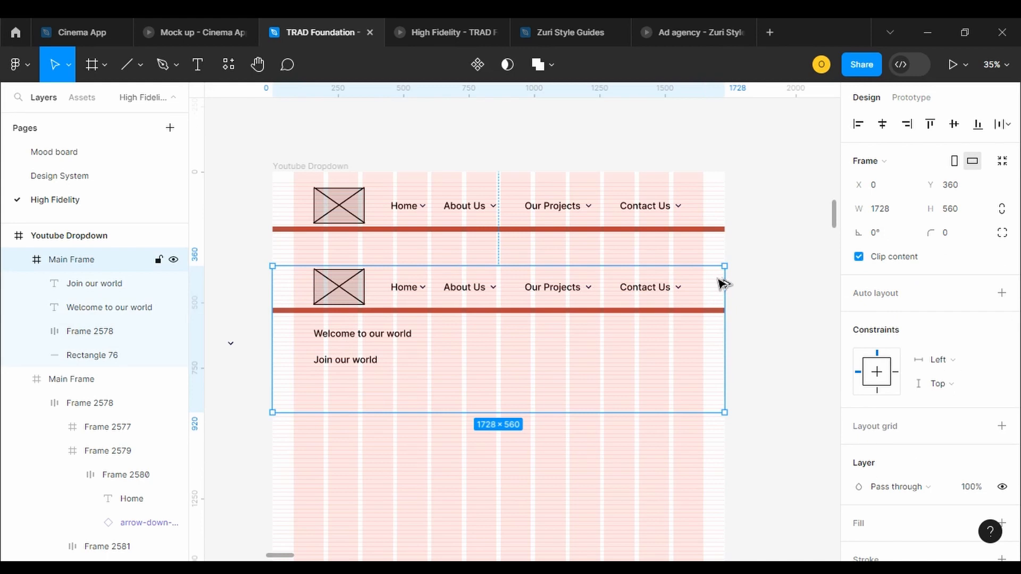
left_click_drag(712, 365, 712, 450)
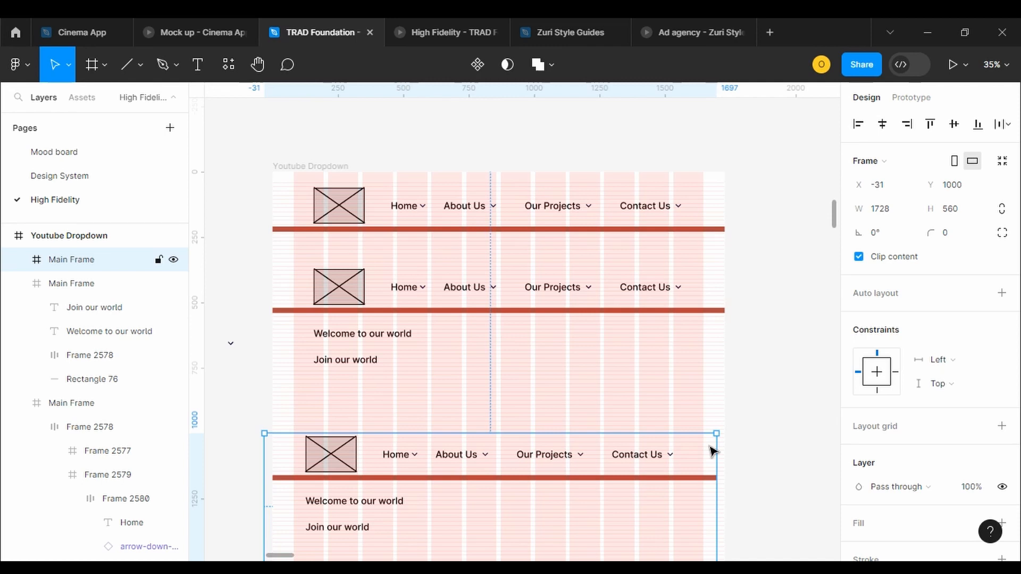
left_click_drag(713, 451, 721, 475)
left_click(502, 386)
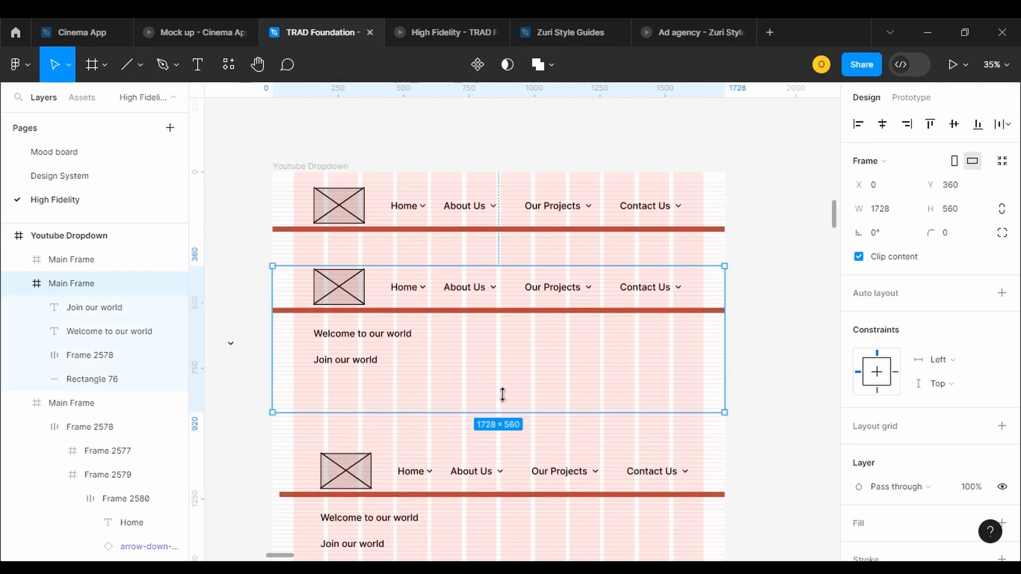
left_click_drag(456, 520, 452, 485)
scroll(835, 212, "down", 3)
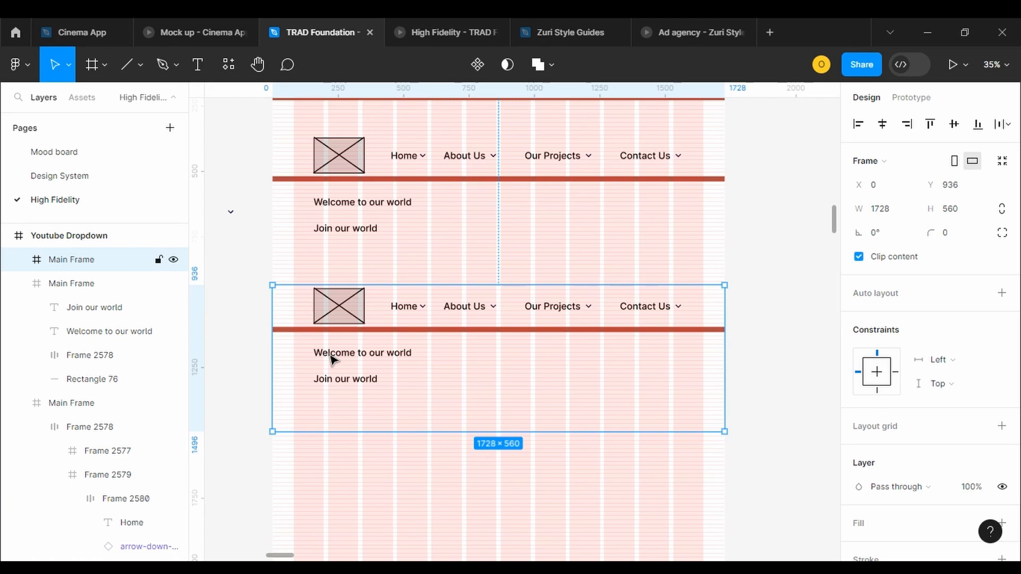
Change the two menu texts in the lowest Main Frame to "Our History" and "Vacancies"
double_click(339, 353)
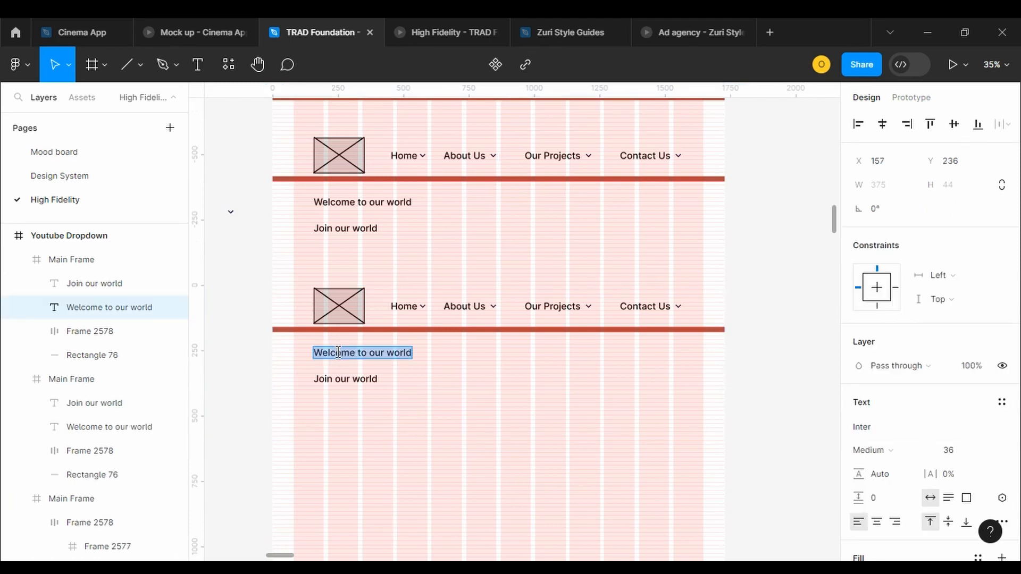
type("Our History")
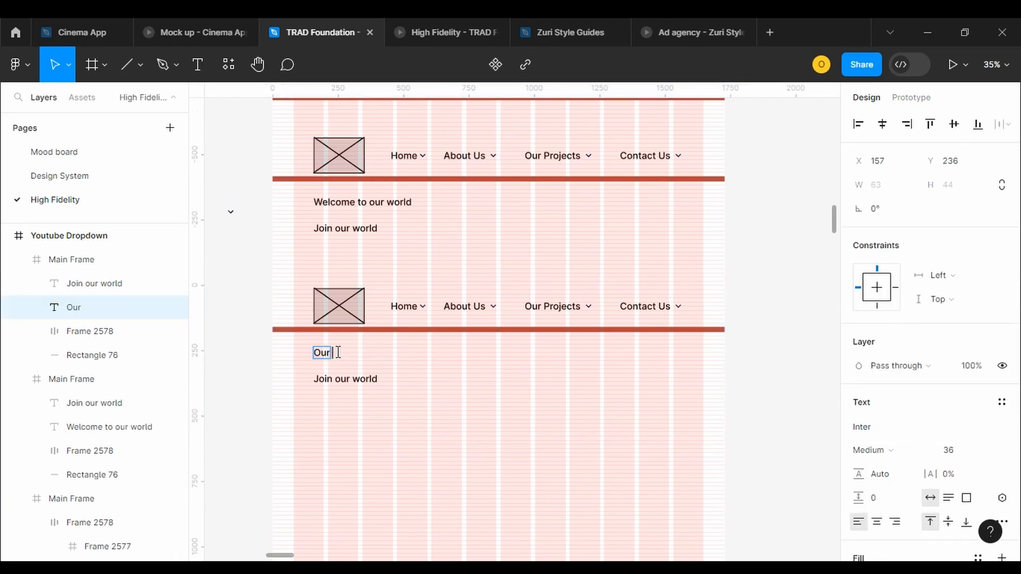
left_click(330, 378)
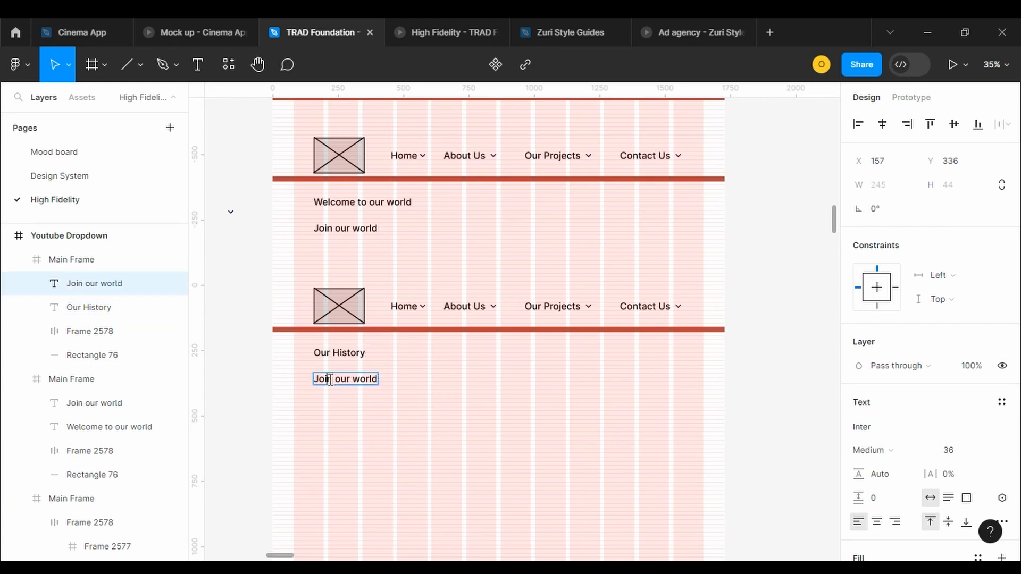
key("Return")
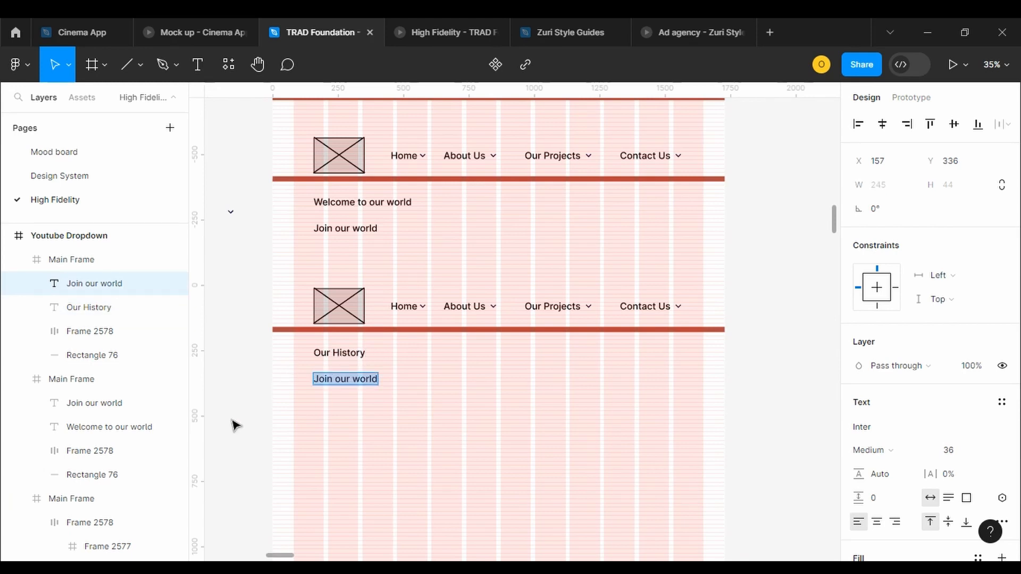
type("Vacancies")
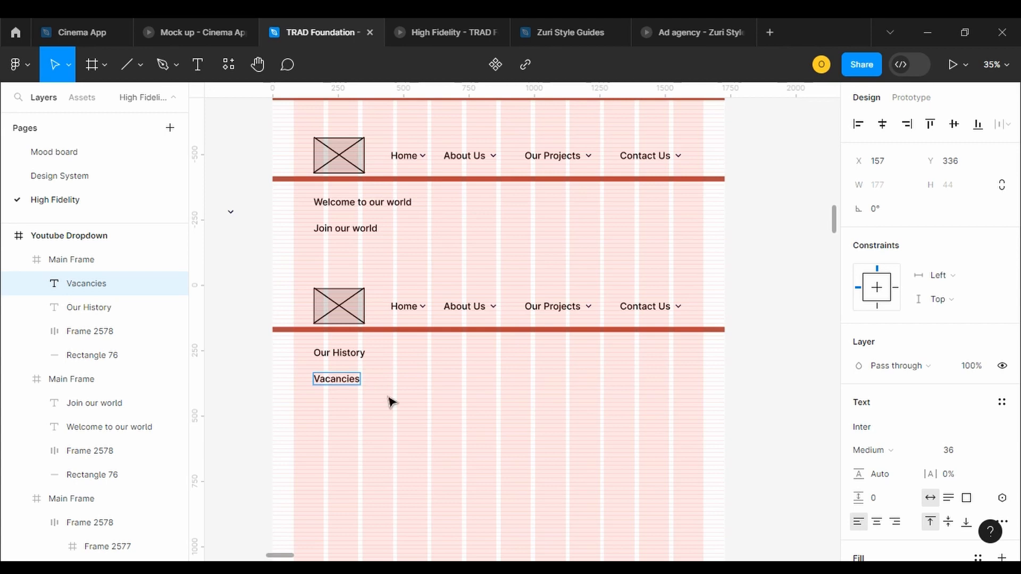
Duplicate the "Vacancies" text just below itself at Y 419 and change the upper one to "Our Clients"
left_click(355, 381)
left_click_drag(351, 383, 349, 406)
left_click(328, 383)
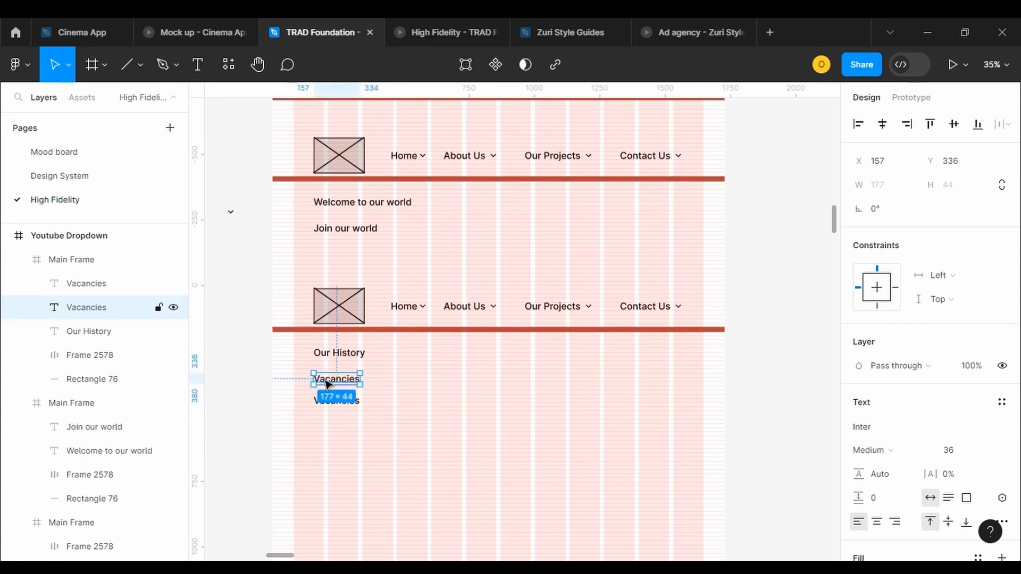
double_click(325, 380)
type("O")
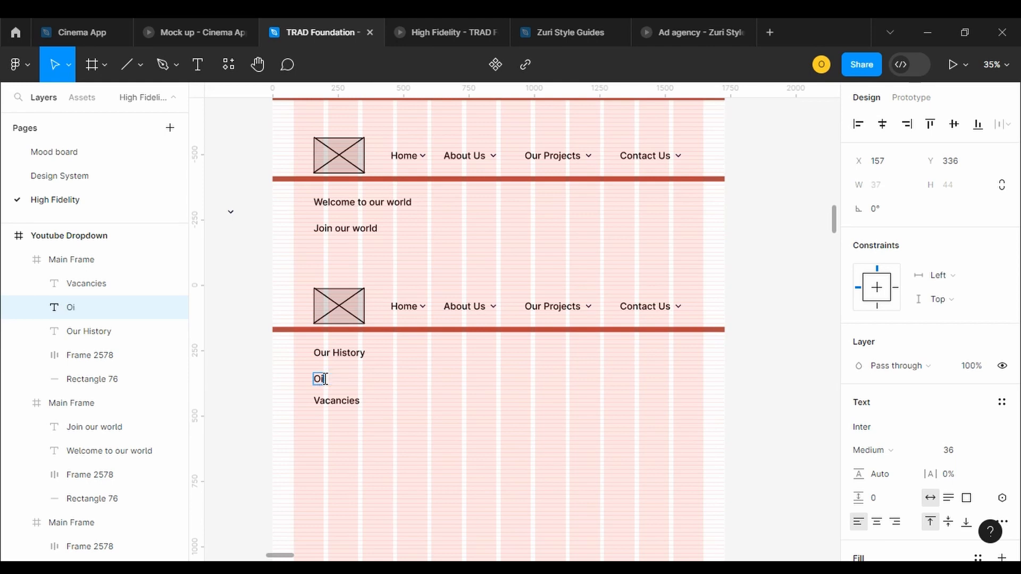
type("ur Clients")
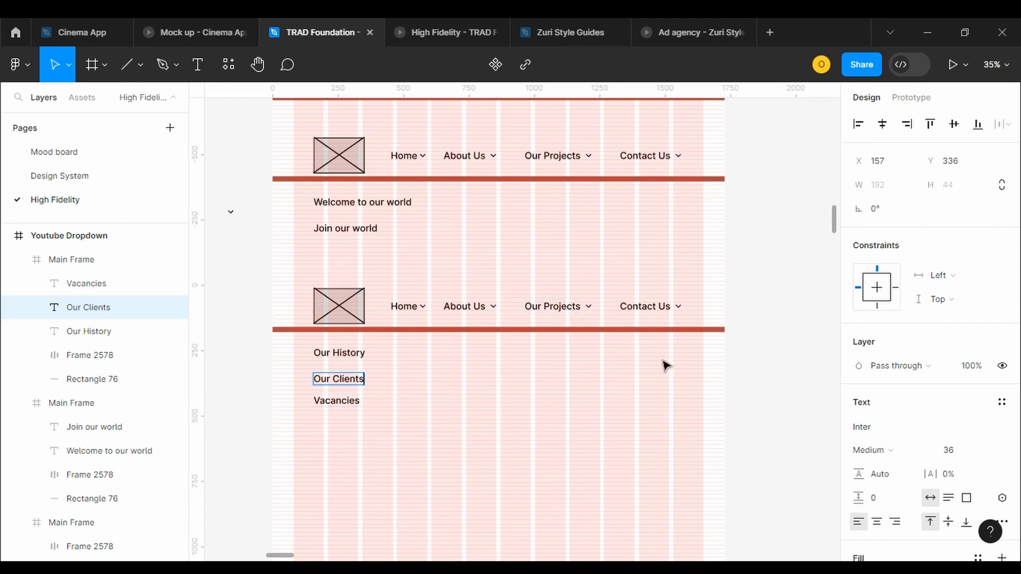
key("Escape")
Duplicate the Main Frame with the About Us dropdown texts and place the copy below it at X 0, Y 1560
key("Escape")
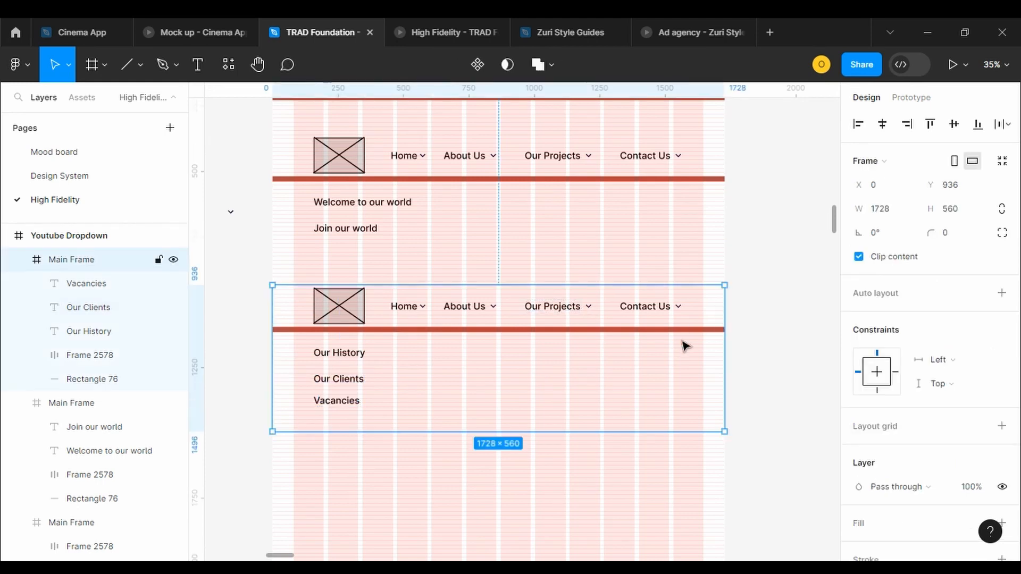
left_click_drag(683, 378, 690, 543)
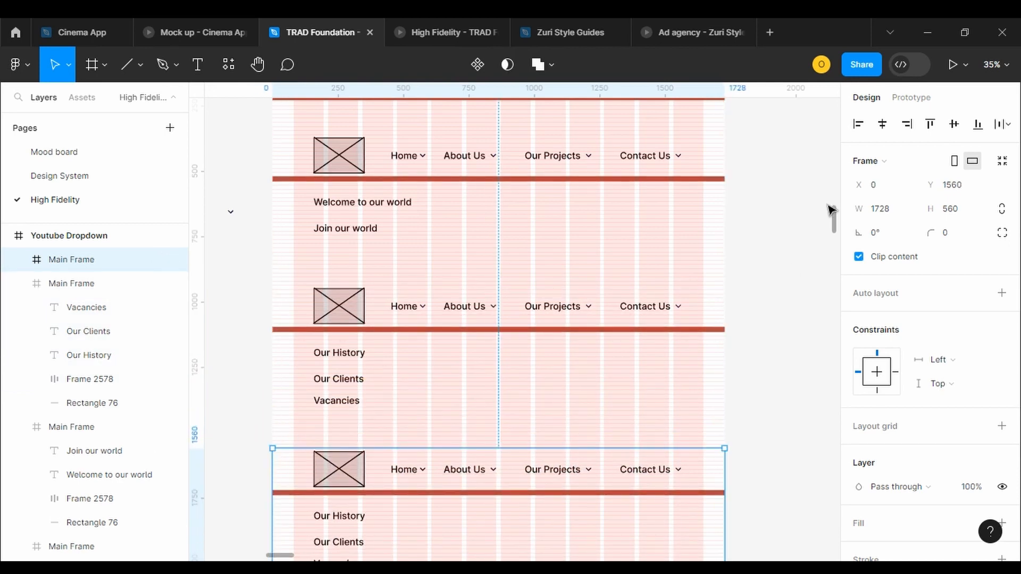
Change the "Our History" text in the lowest Main Frame to "Completed Projects"
left_click_drag(834, 216, 834, 227)
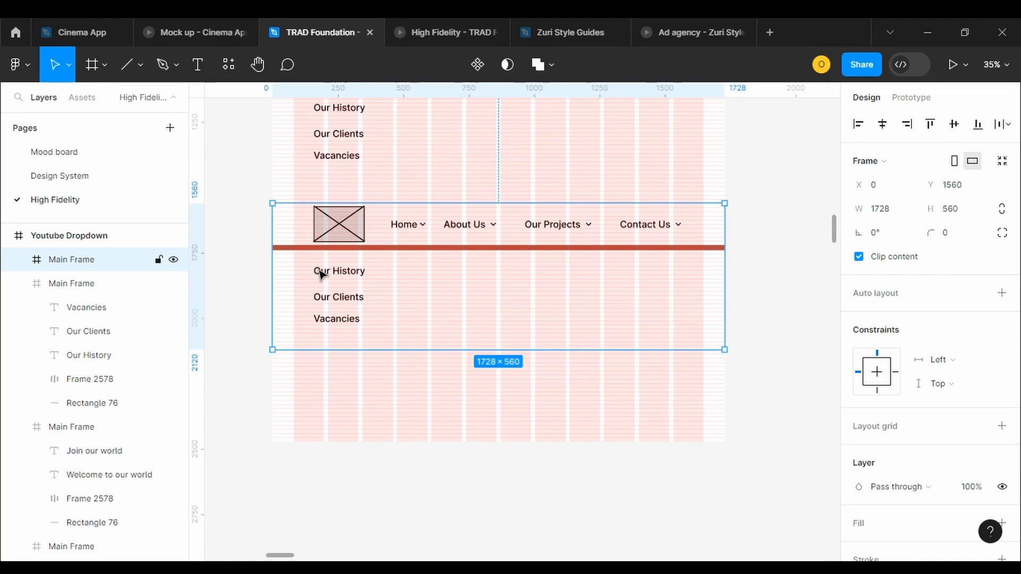
left_click(321, 274)
double_click(320, 271)
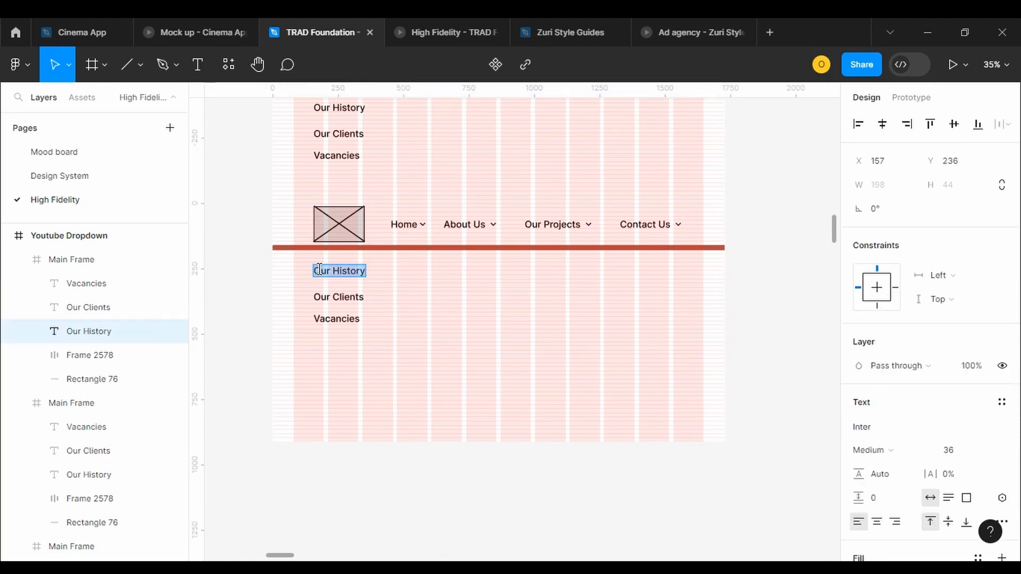
type("Comple")
key("BackSpace")
key("BackSpace")
key("BackSpace")
key("BackSpace")
key("BackSpace")
key("BackSpace")
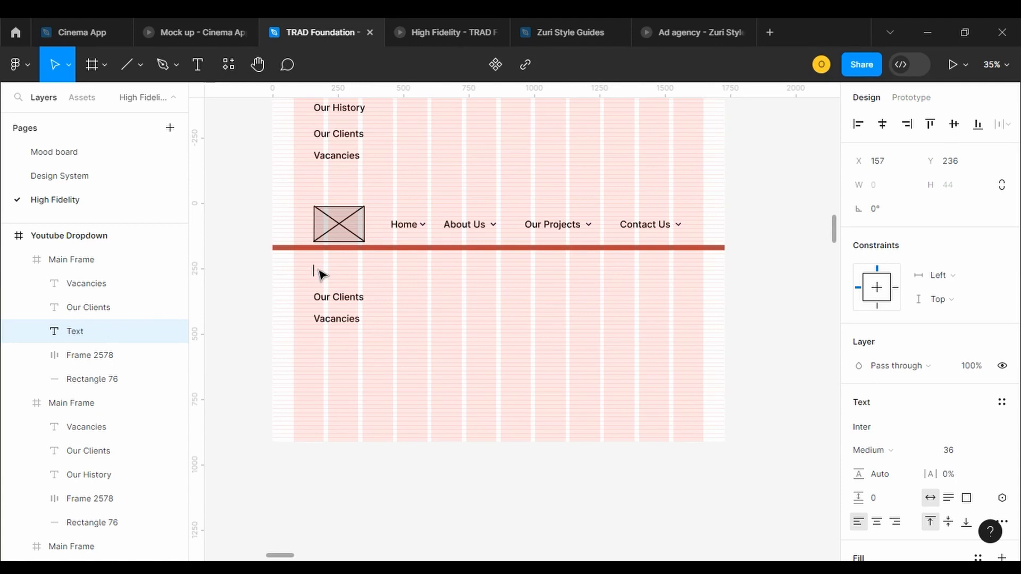
type("Completed P")
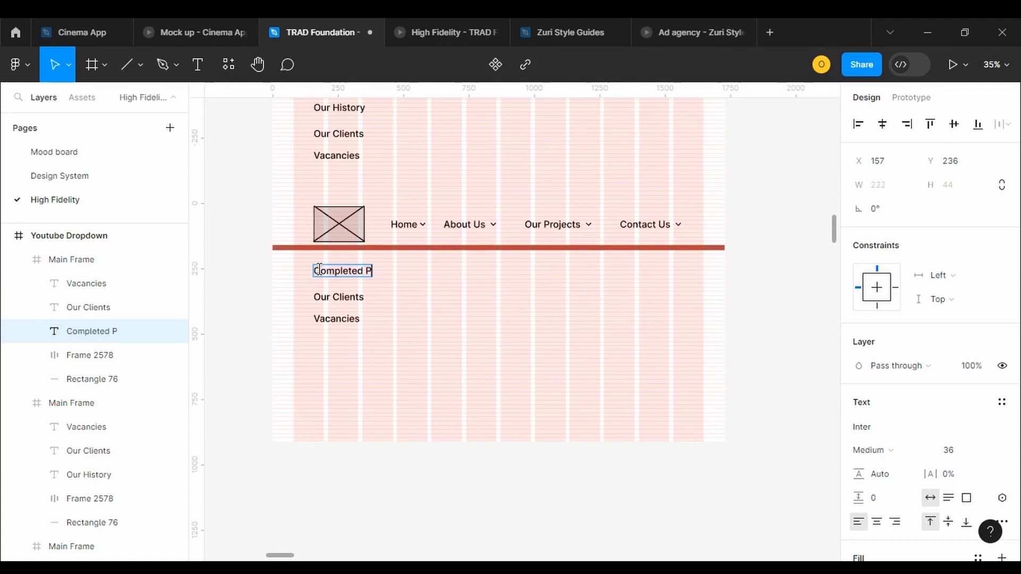
type("rojects")
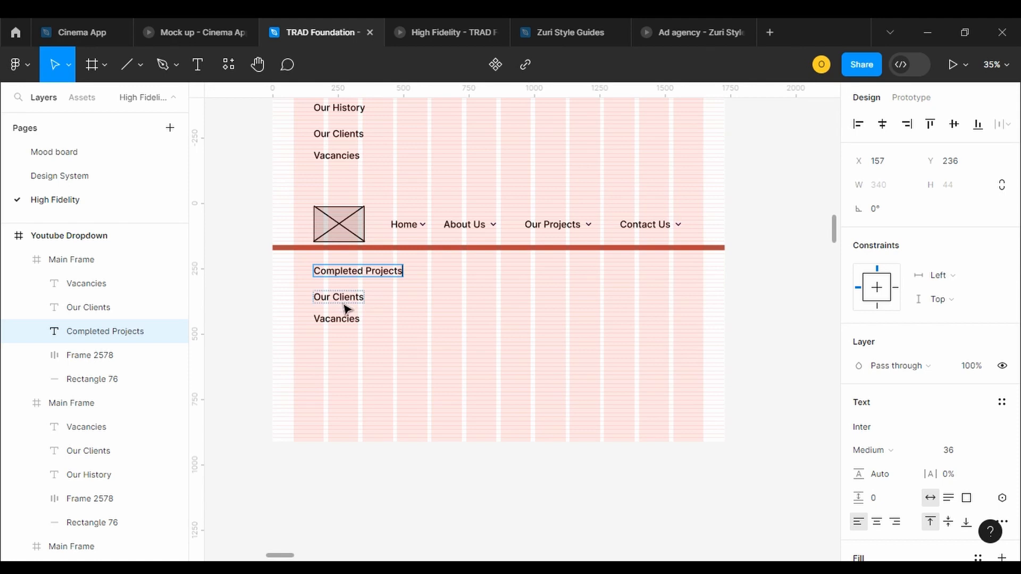
Change the "Our Clients" text in the lowest Main Frame to "Ongoing Projects"
left_click(346, 305)
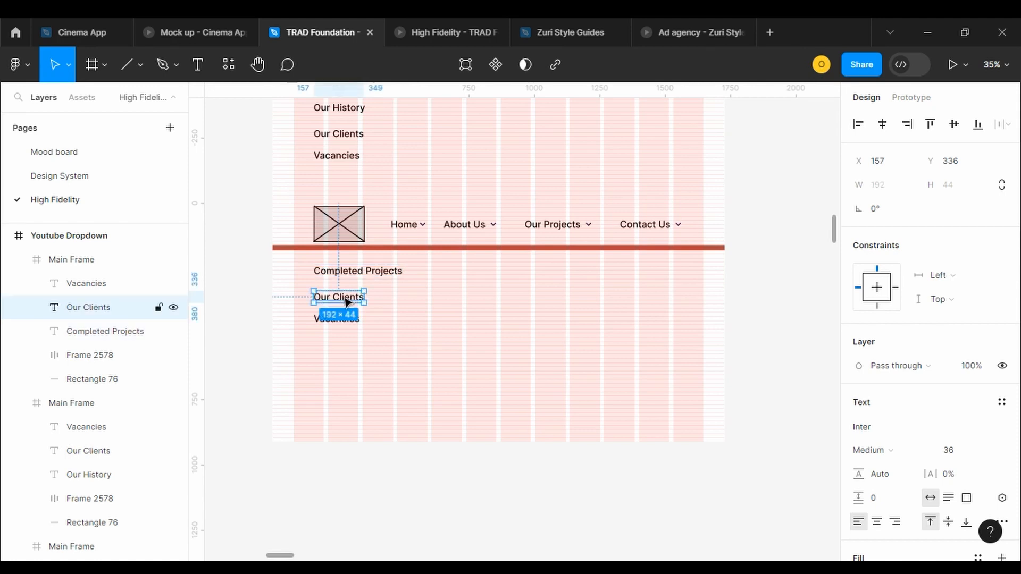
double_click(346, 302)
type("O")
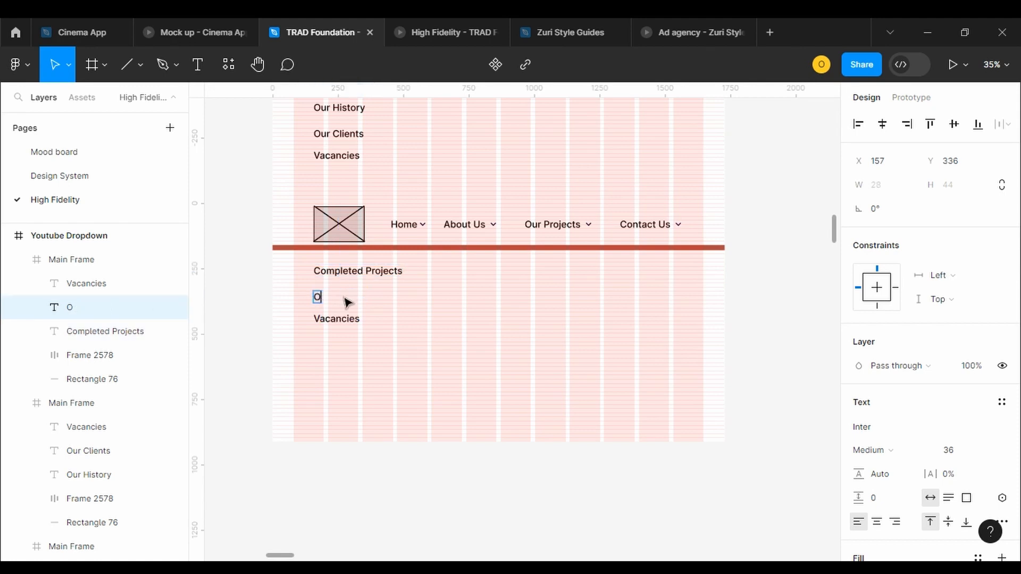
type("ngoing PRojects")
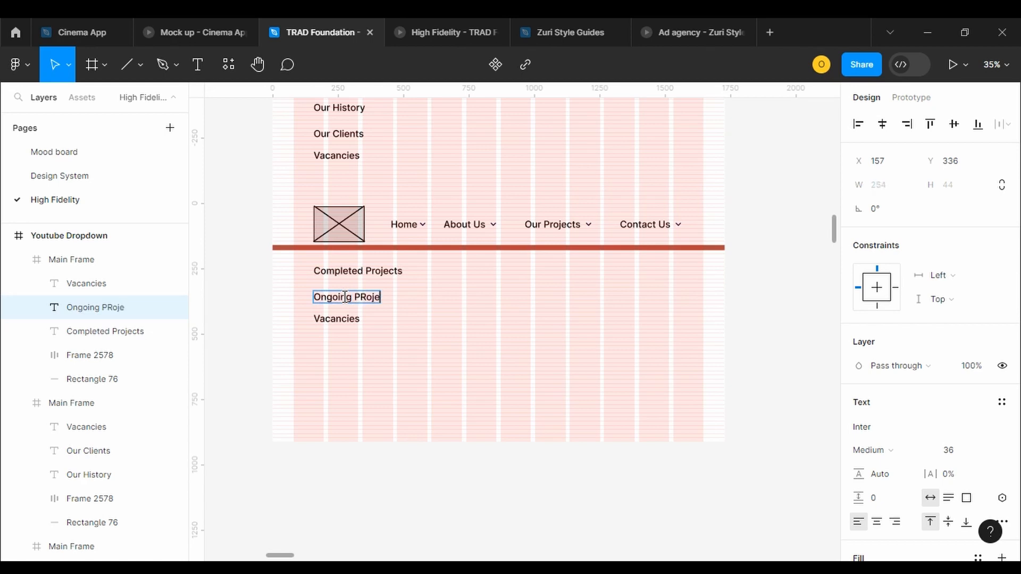
left_click(365, 295)
key("BackSpace")
type("r")
Change the "Vacancies" text in the lowest Main Frame to "Partnerships"
left_click(341, 319)
double_click(341, 320)
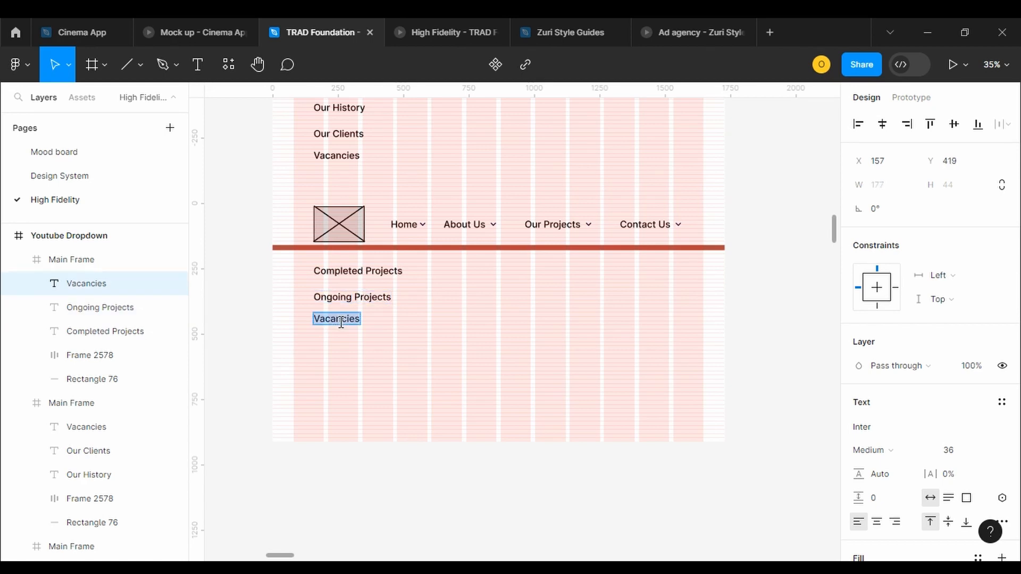
type("Parnwrshi")
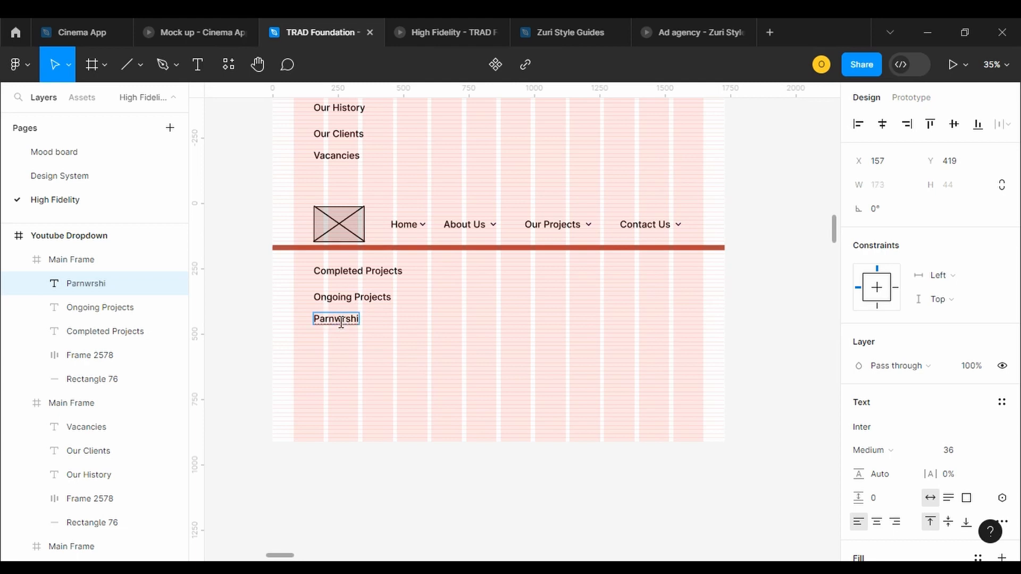
left_click_drag(341, 322, 360, 321)
key("BackSpace")
key("BackSpace")
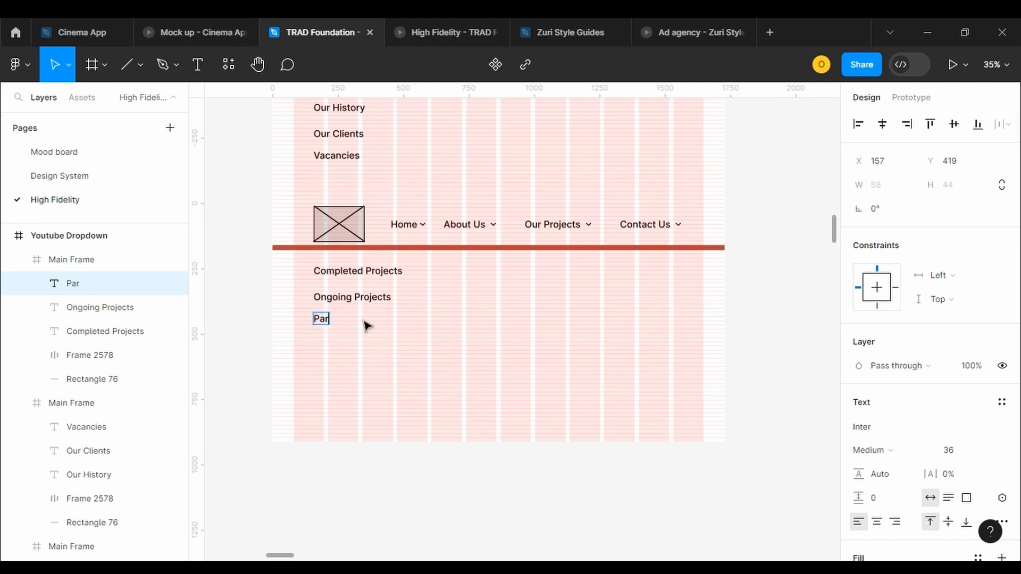
type("nerships")
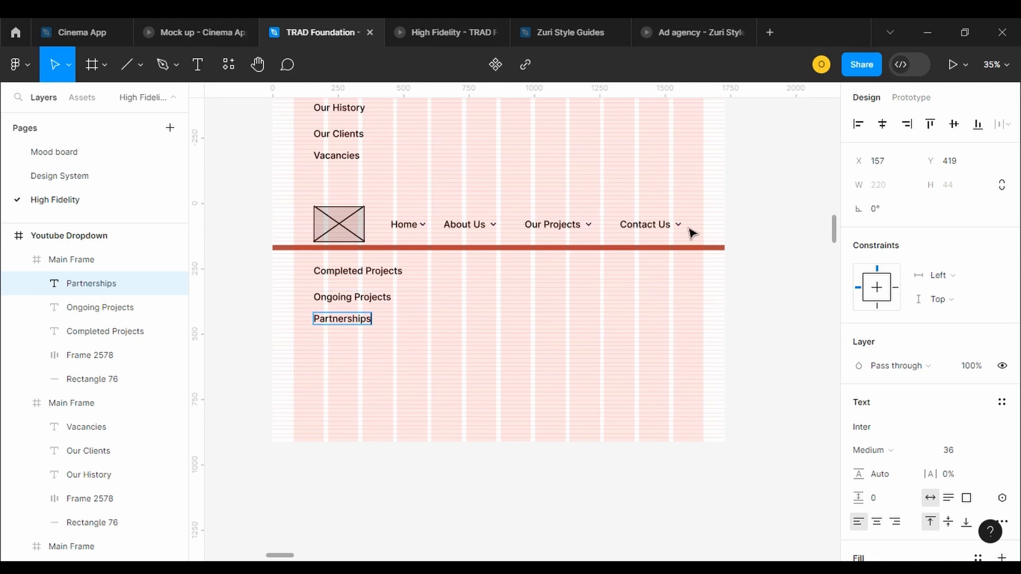
key("Escape")
Extend the Youtube Dropdown frame downward to a height of 2746
left_click(717, 214)
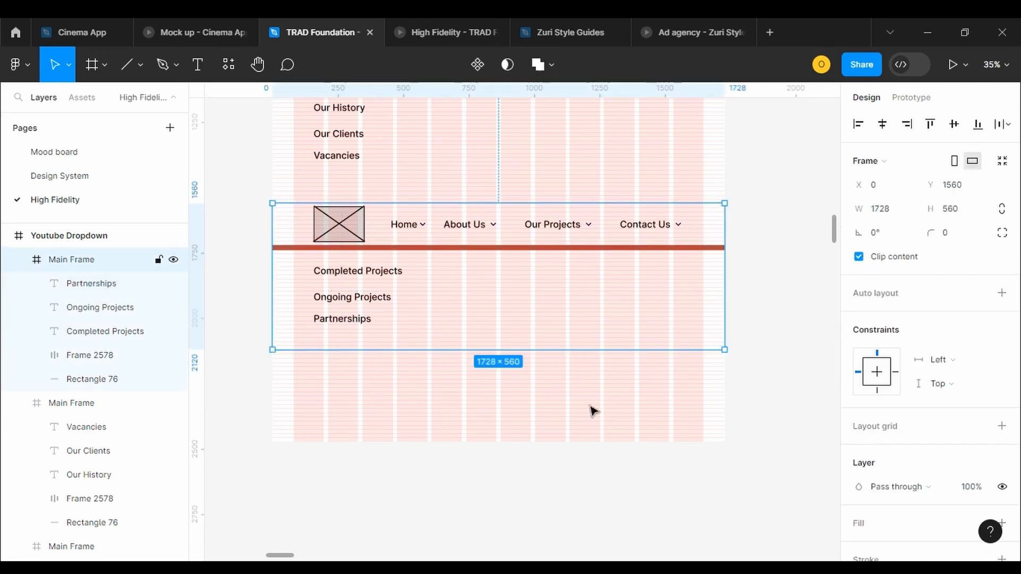
left_click(62, 242)
left_click(82, 237)
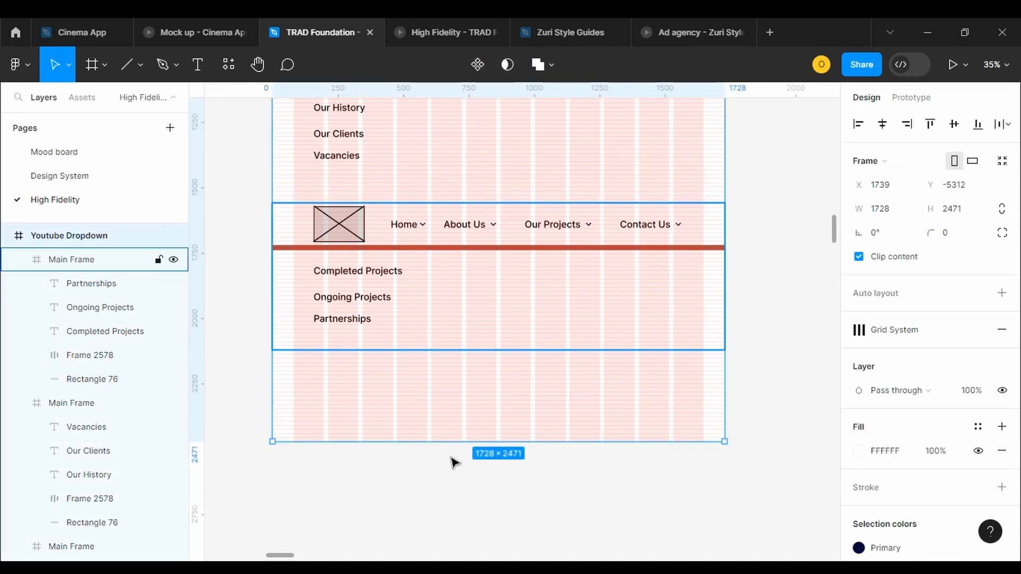
left_click_drag(444, 441, 444, 514)
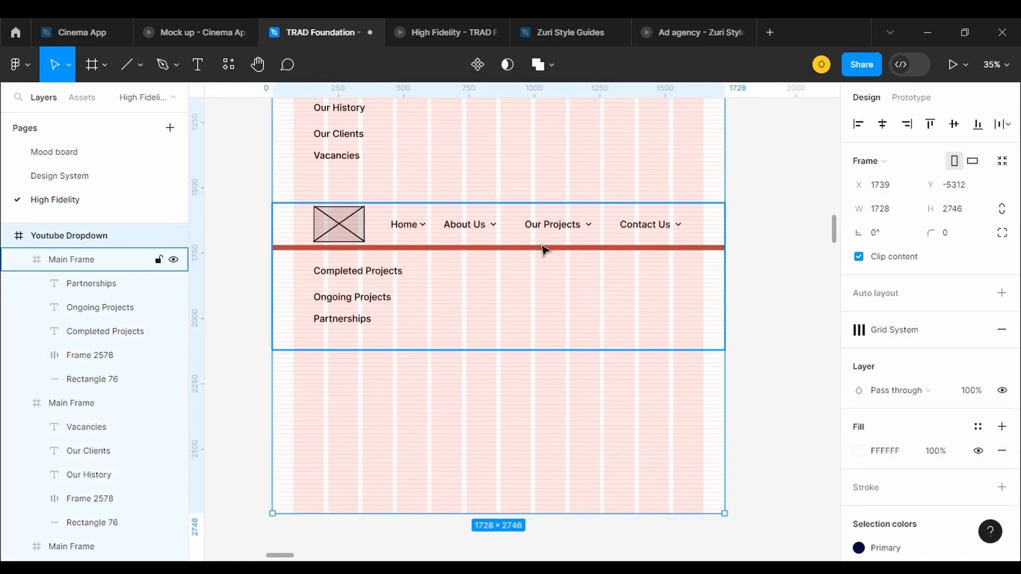
Duplicate the Main Frame with the project texts directly below itself and change the copy's first text to "Our Offices"
left_click_drag(545, 250, 543, 412)
left_click(342, 441)
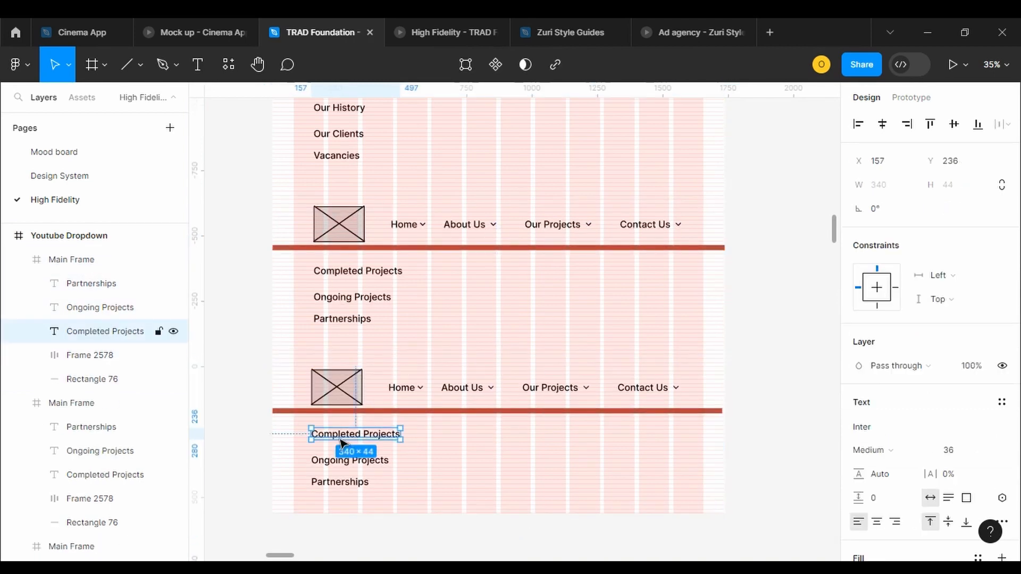
key("Return")
type("Ou")
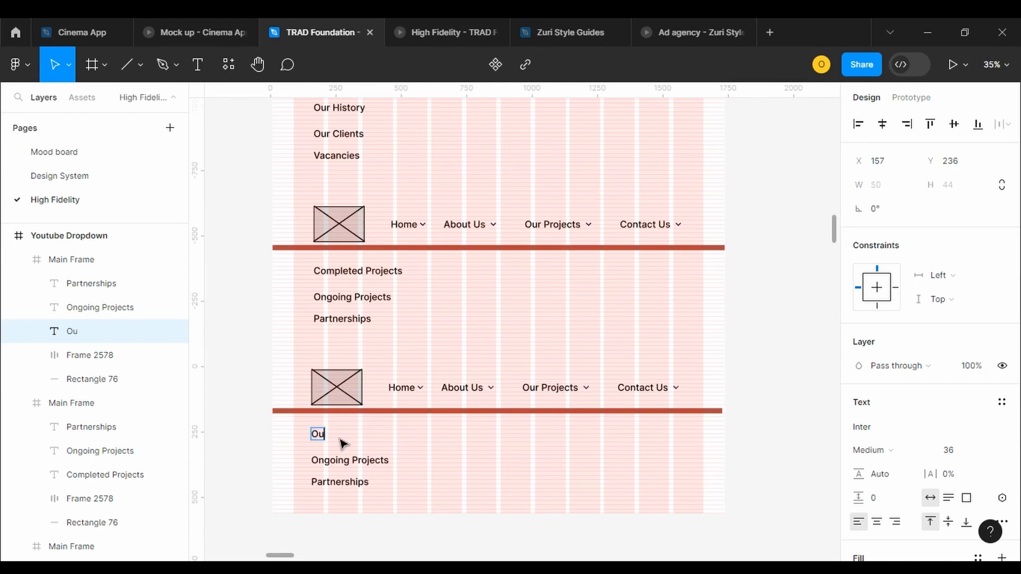
type("r Offices")
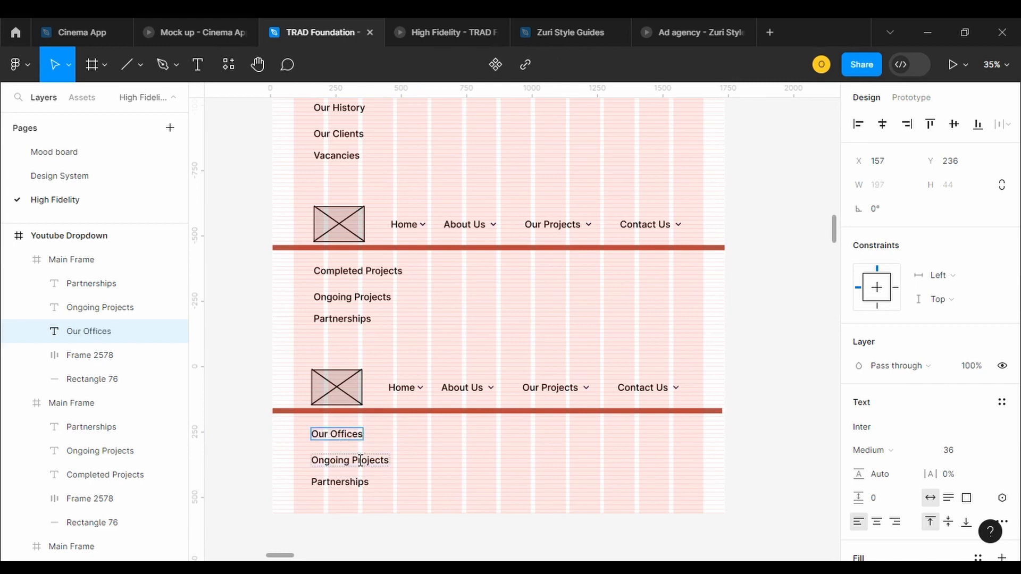
Change the "Ongoing Projects" text in the lowest Main Frame to "Write Us"
double_click(357, 461)
key("ctrl+a")
type("Write US")
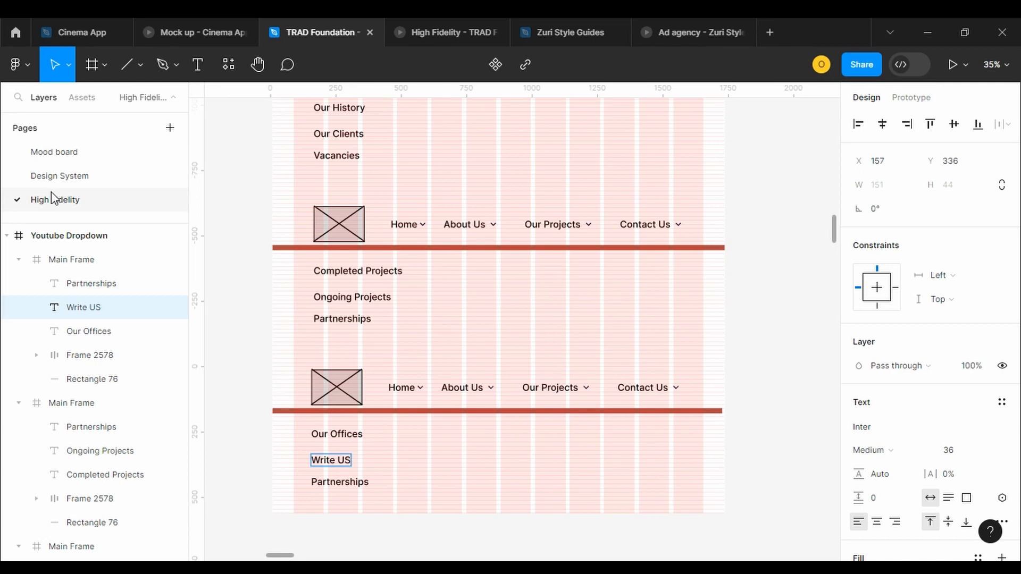
key("BackSpace")
type("s")
Change the "Partnerships" text in the lowest Main Frame to "Book an appointment"
double_click(328, 484)
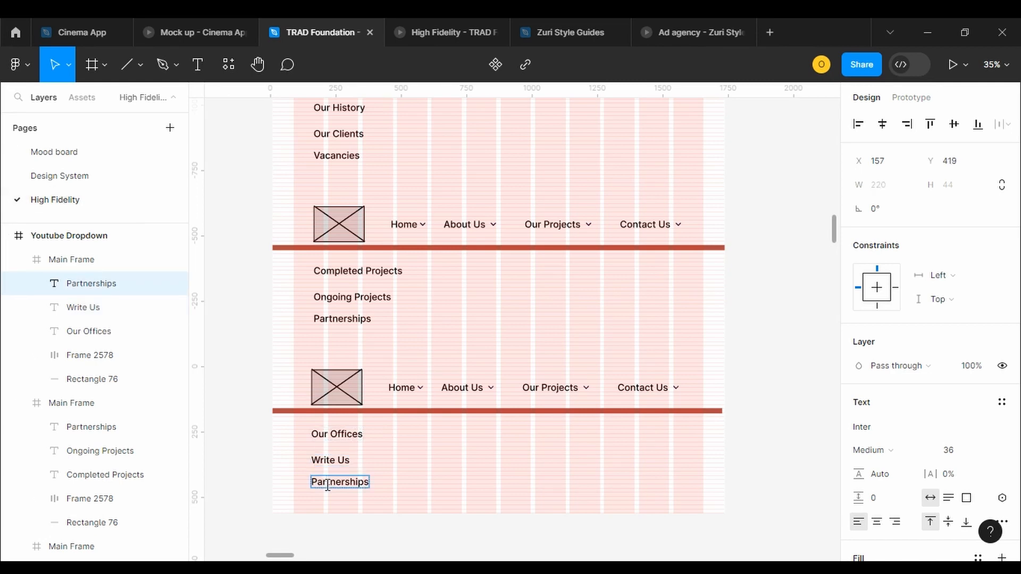
key("ctrl+a")
type("Book a")
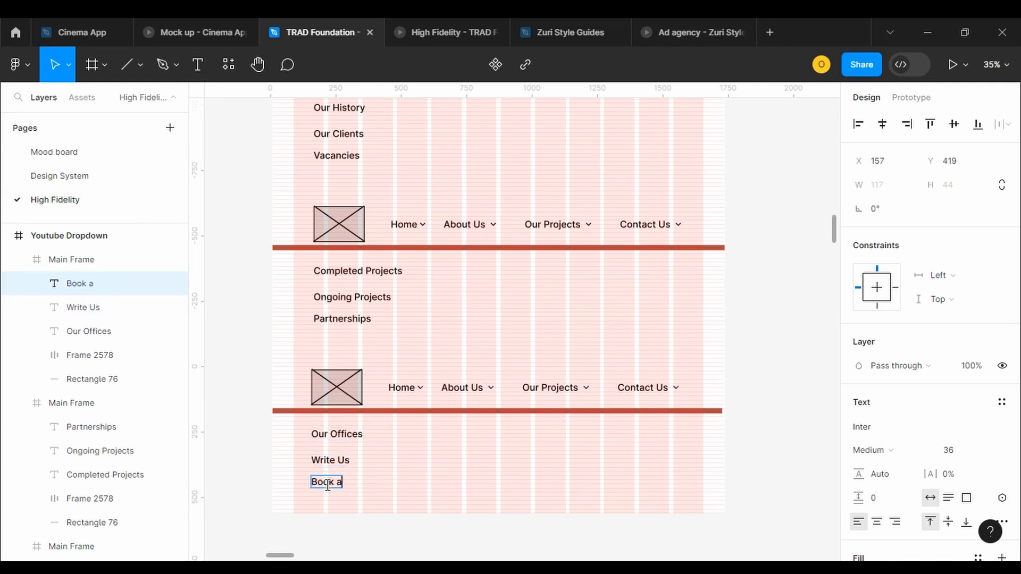
type("n appointmen")
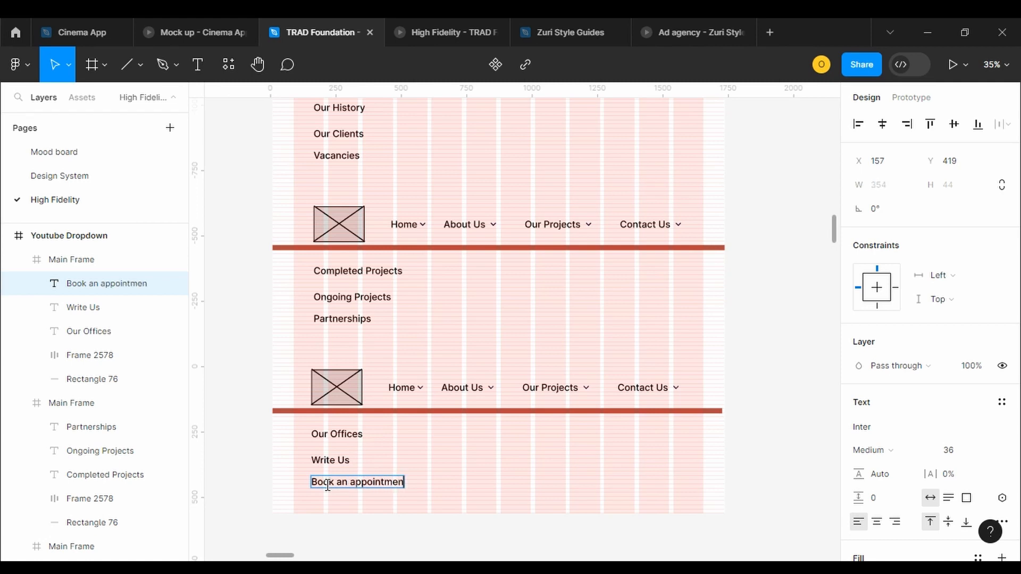
type("t")
left_click_drag(834, 221, 839, 210)
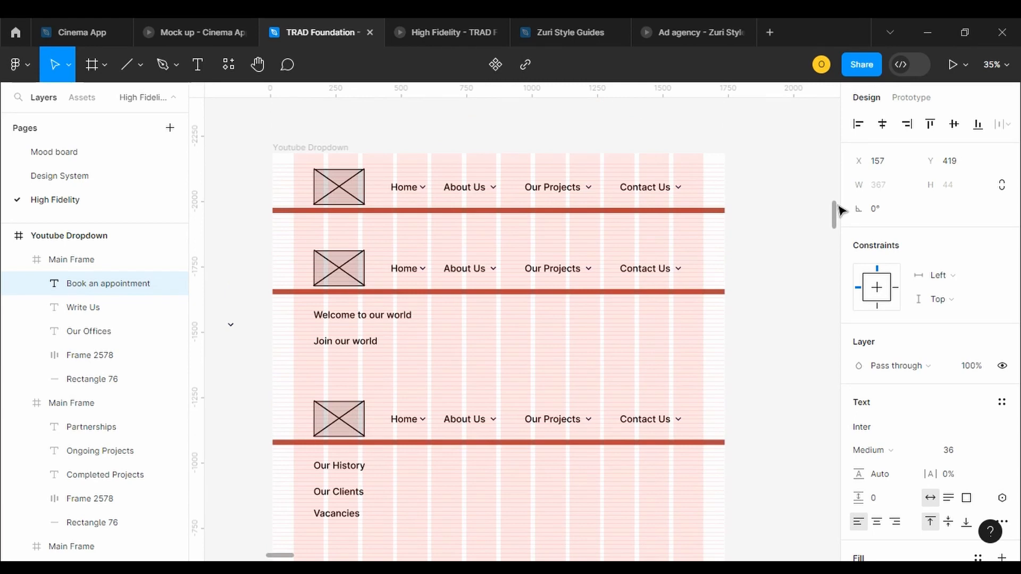
key("Escape")
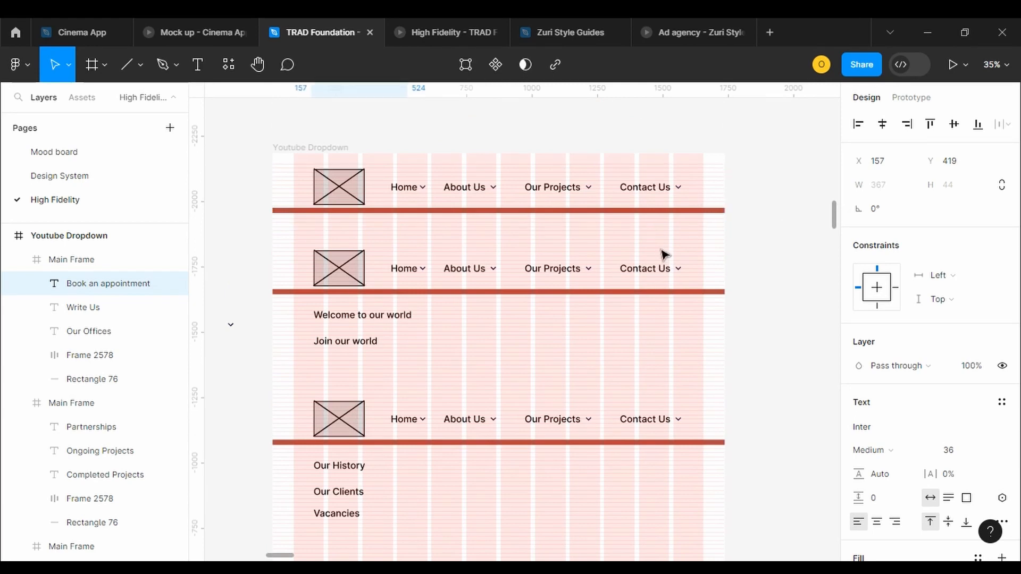
Wrap the "Welcome to our world" and "Join our world" texts together in a vertical auto layout frame
left_click(657, 221)
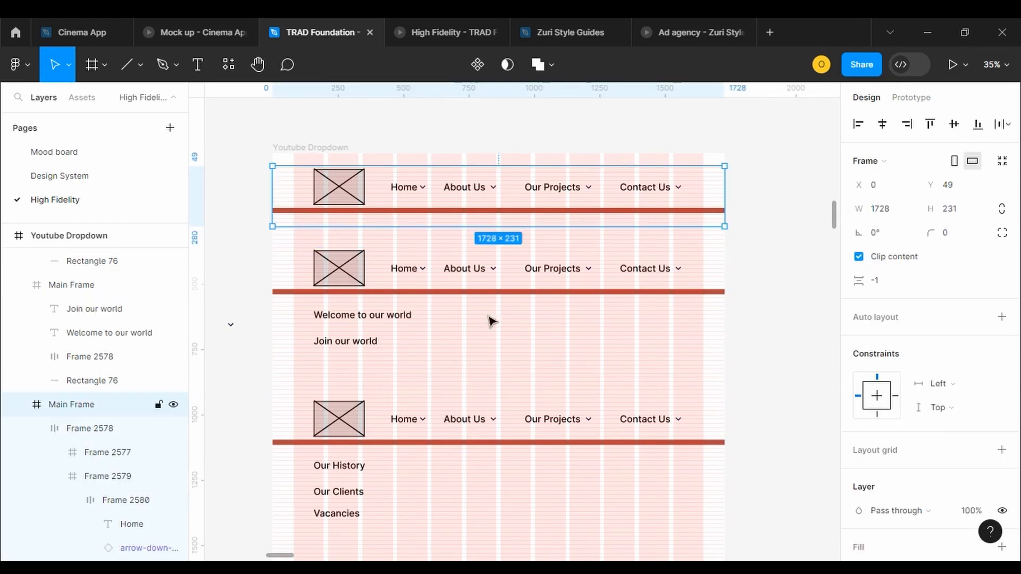
left_click(382, 322)
left_click(381, 322)
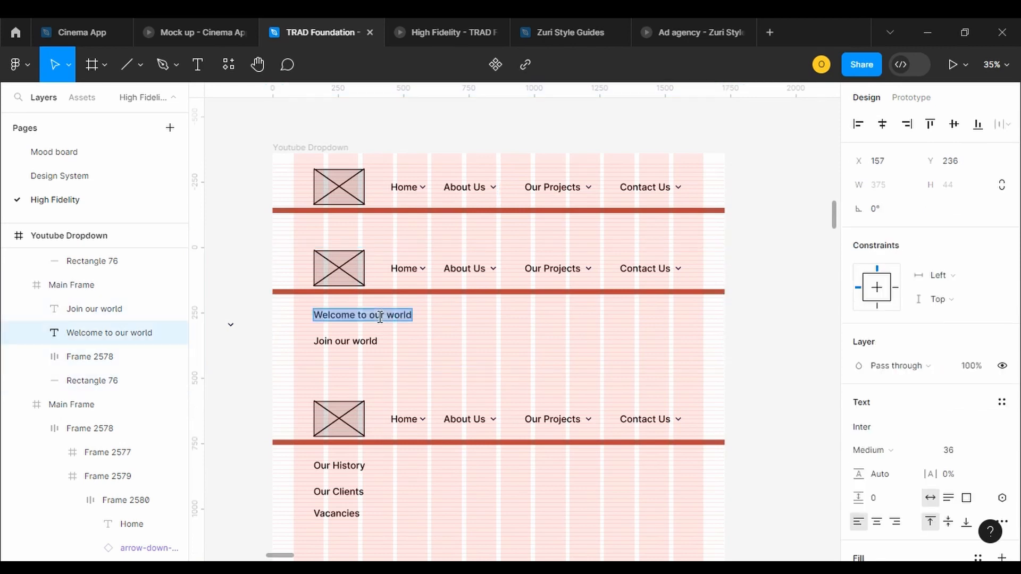
left_click(104, 314, "shift")
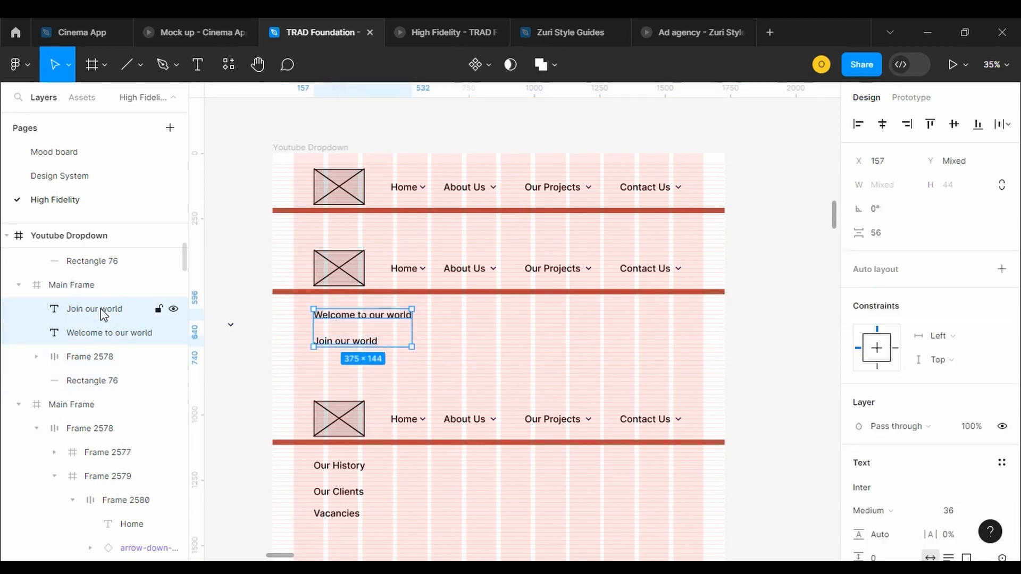
key("shift+a")
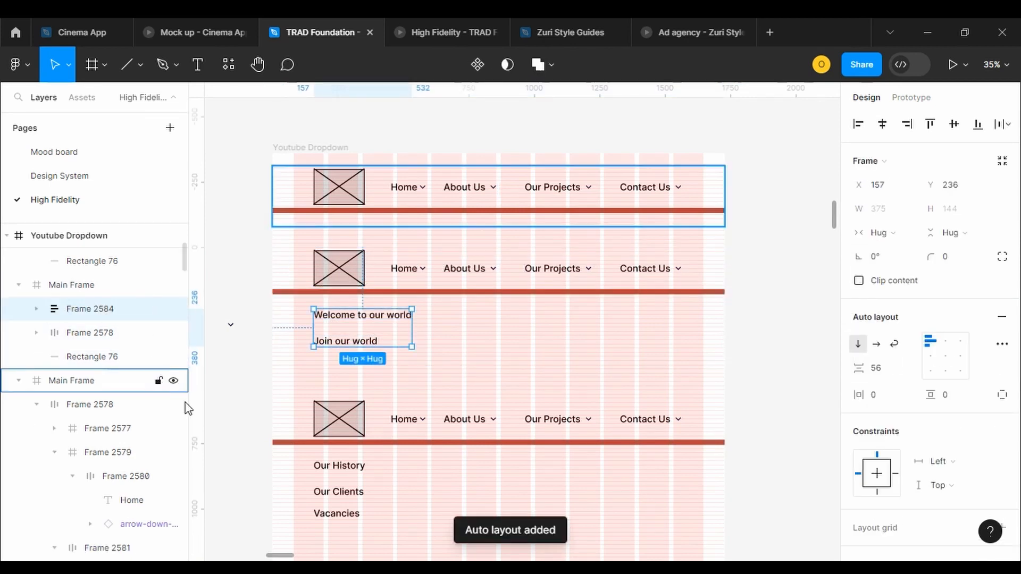
left_click(37, 308)
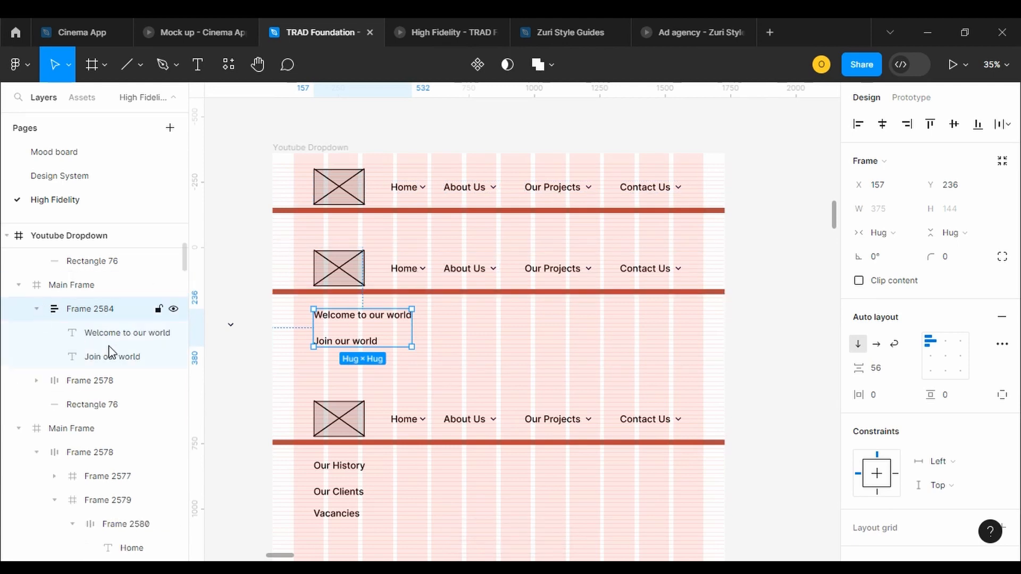
left_click(109, 333)
left_click(113, 356)
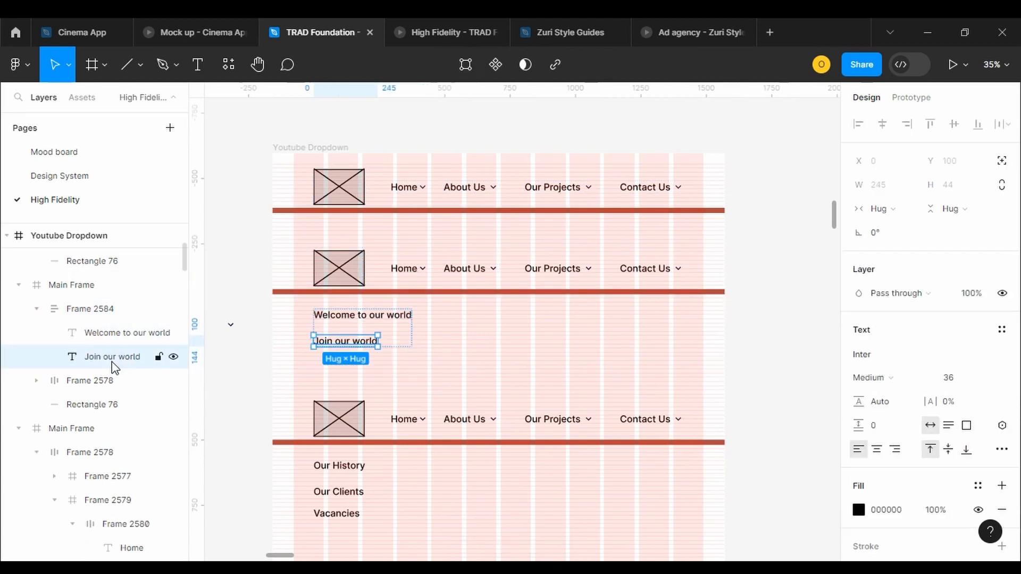
Wrap the "Our History", "Our Clients" and "Vacancies" texts together in a vertical auto layout frame
left_click(355, 471)
left_click(339, 466)
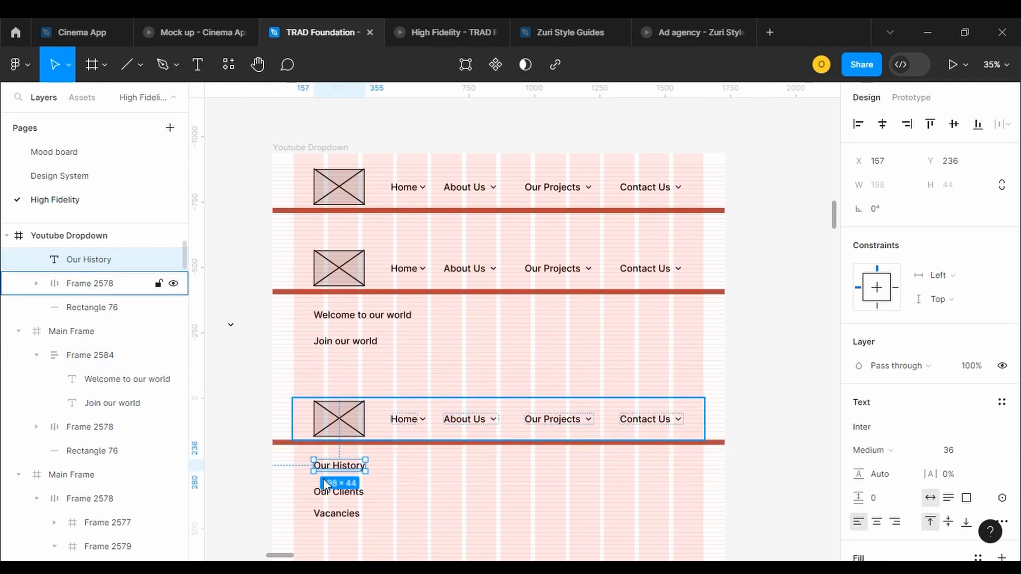
left_click(339, 492, "shift")
left_click(343, 515, "shift")
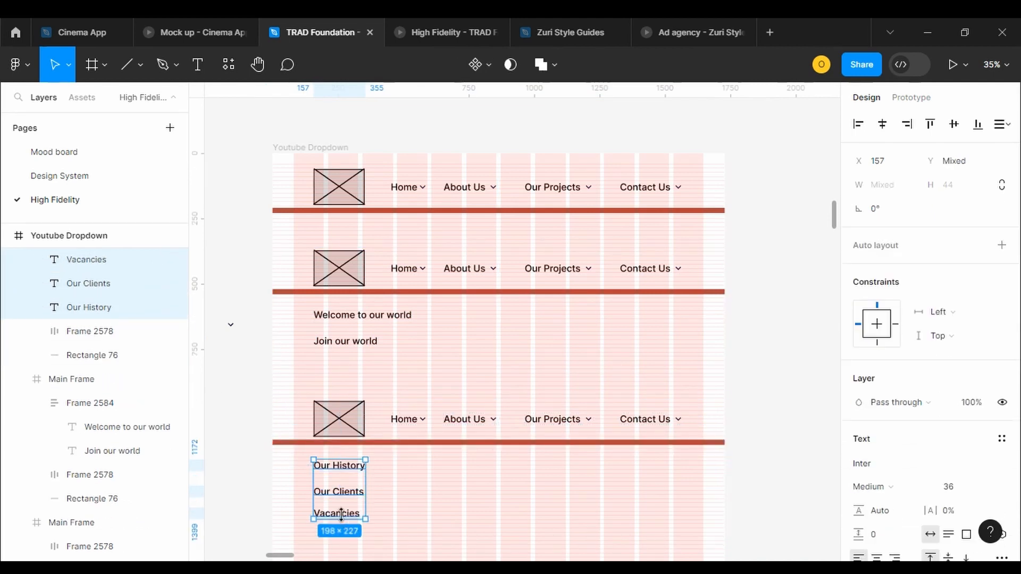
key("shift+a")
Set the vertical spacing of the auto layout frame holding "Welcome to our world" and "Join our world" to 48
left_click_drag(834, 215, 834, 219)
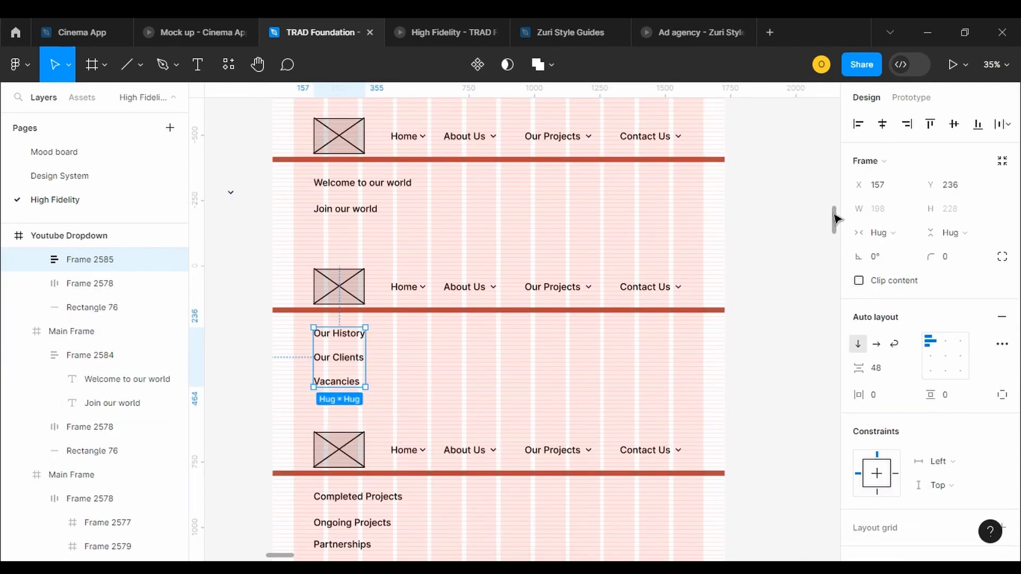
left_click(343, 201)
left_click(343, 202)
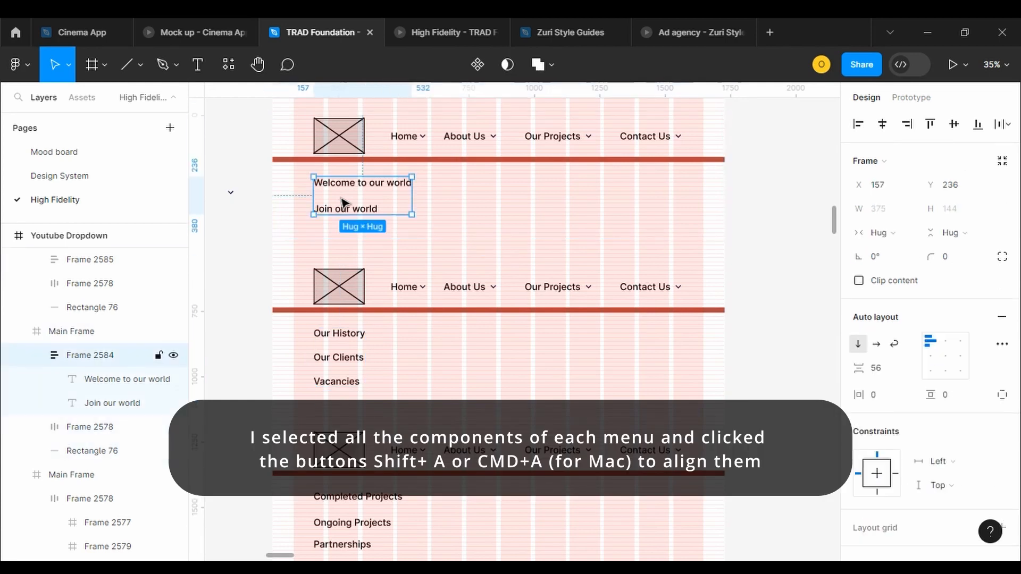
left_click(876, 371)
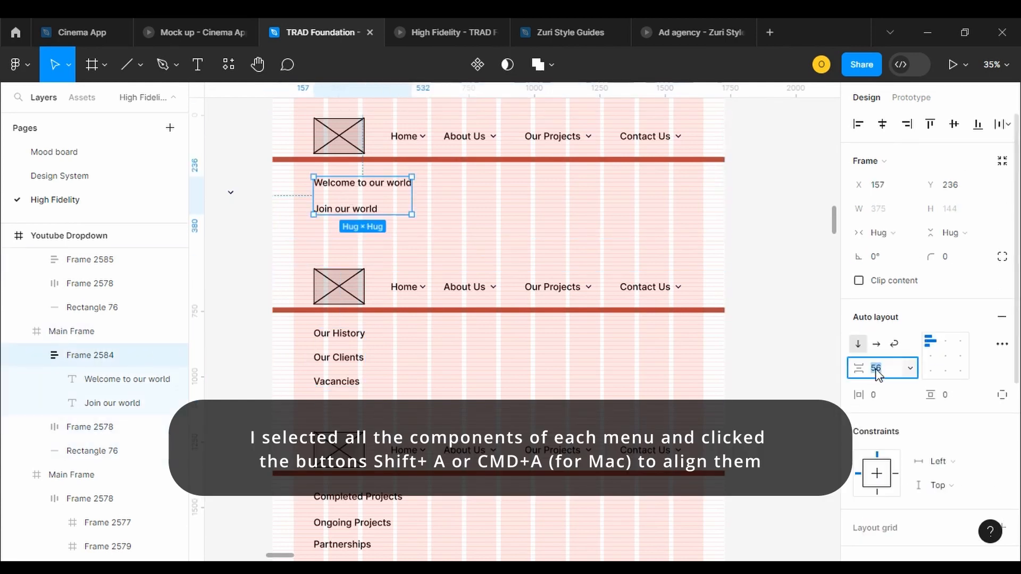
type("48")
key("Return")
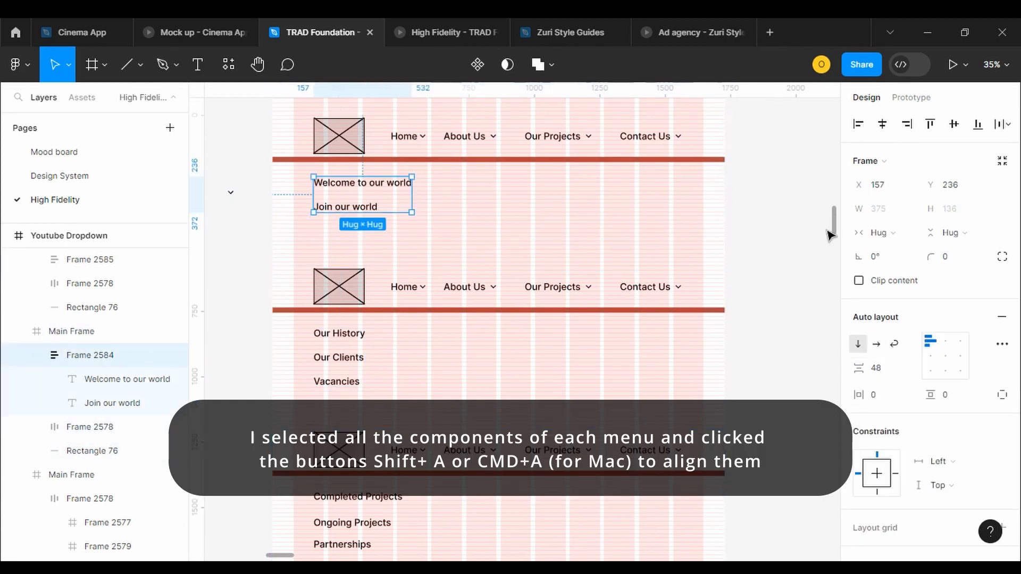
Wrap the "Completed Projects", "Ongoing Projects" and "Partnerships" texts together in a vertical auto layout frame
scroll(834, 234, "down", 3)
left_click(346, 352)
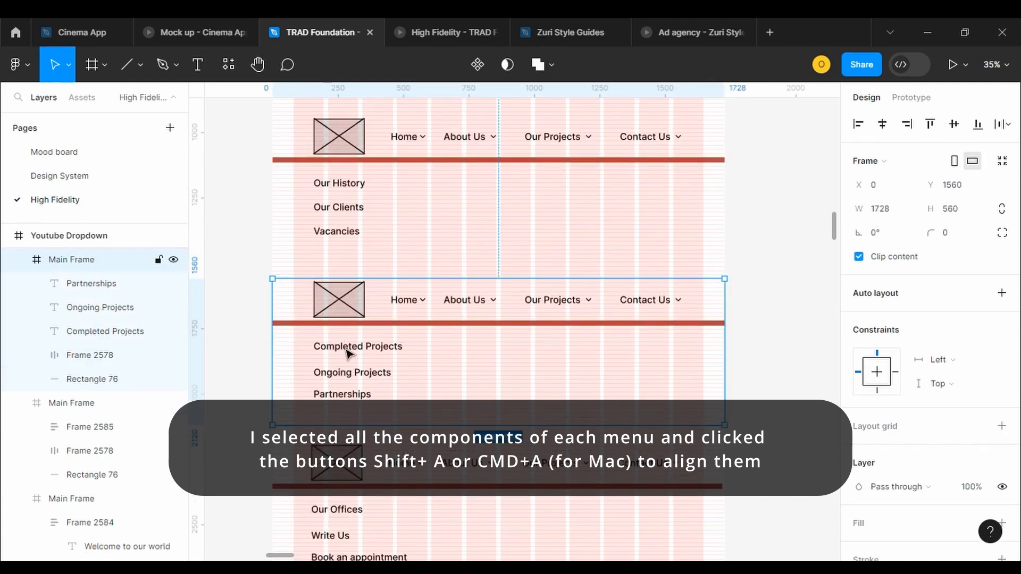
left_click(345, 352)
left_click(351, 375, "shift")
left_click(344, 395, "shift")
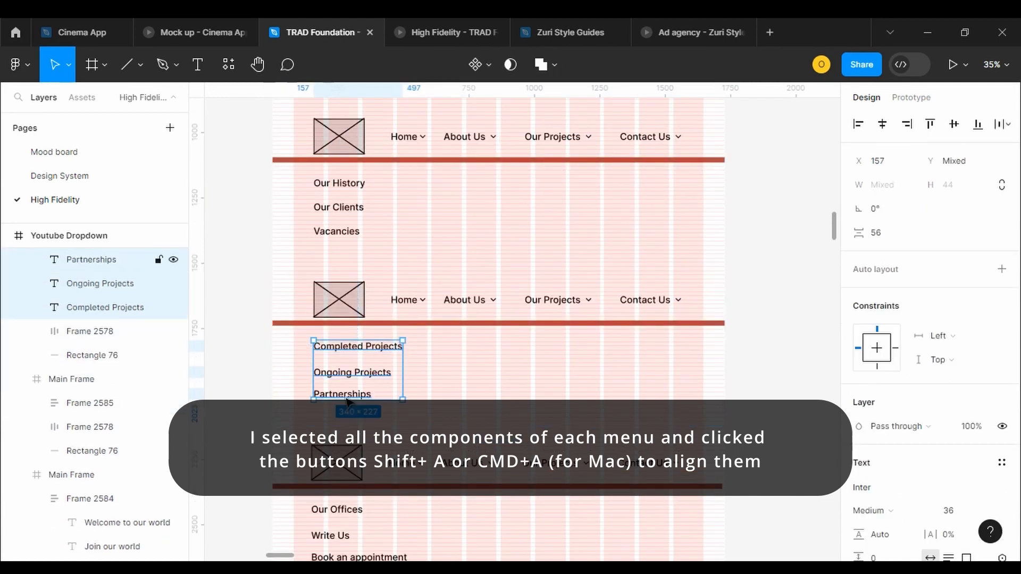
key("shift+a")
Wrap the "Our Offices", "Write Us" and "Book an appointment" texts together in a vertical auto layout frame
scroll(834, 226, "down", 5)
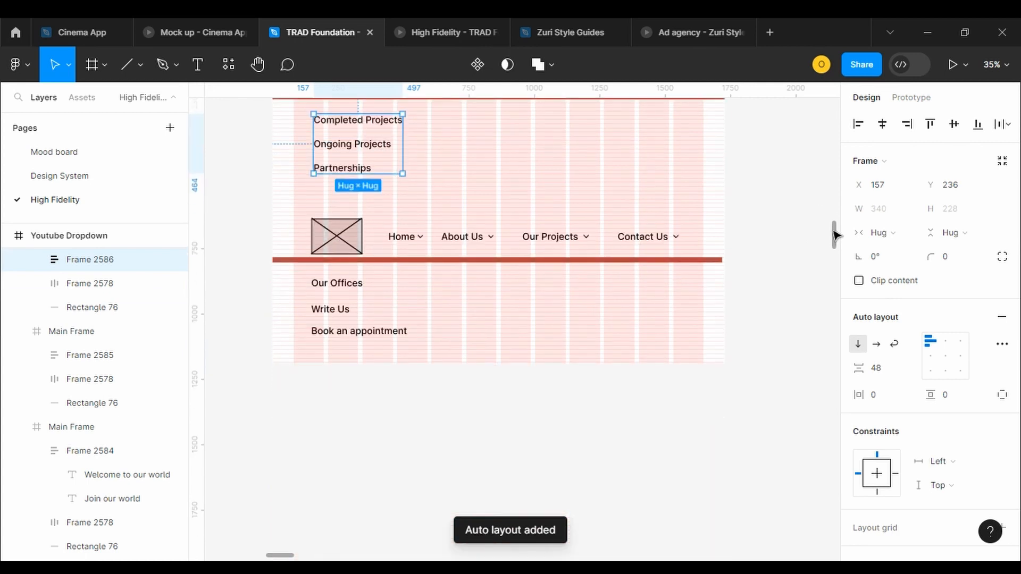
left_click(345, 285)
left_click(337, 308, "shift")
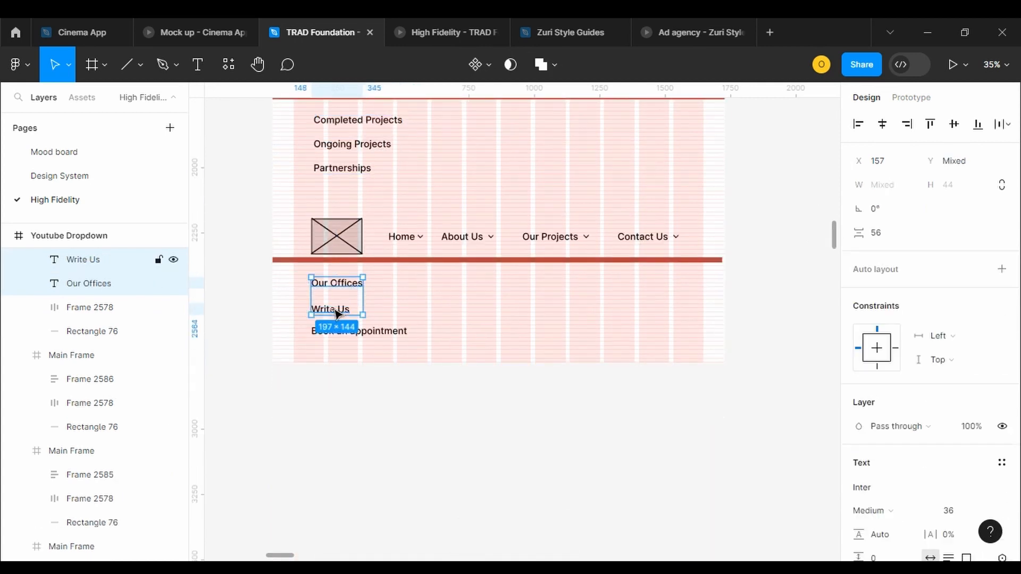
left_click(338, 332, "shift")
key("shift+a")
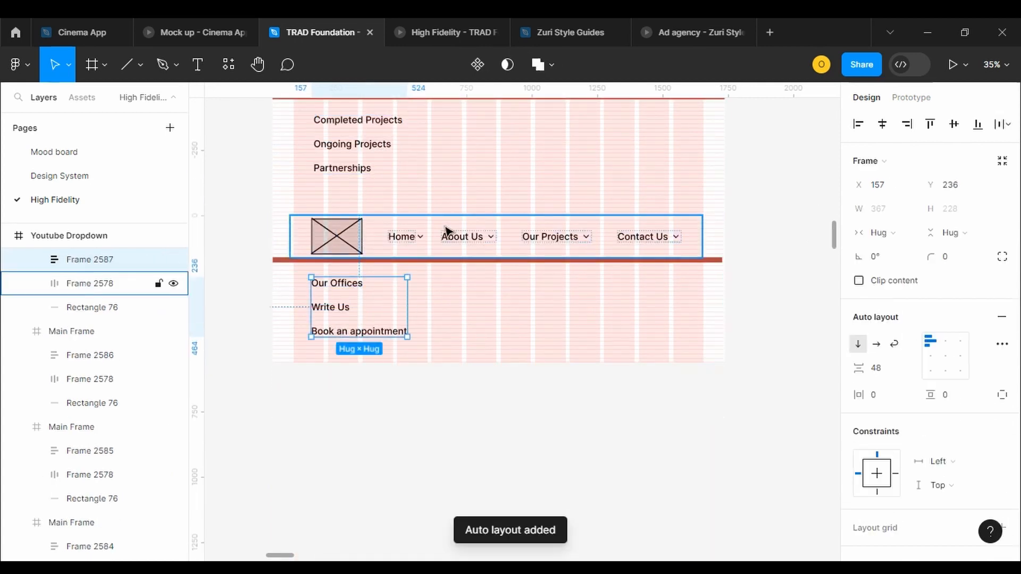
Rename the Main Frame that holds the "Our Offices" list to "Contact Frame"
left_click(389, 232)
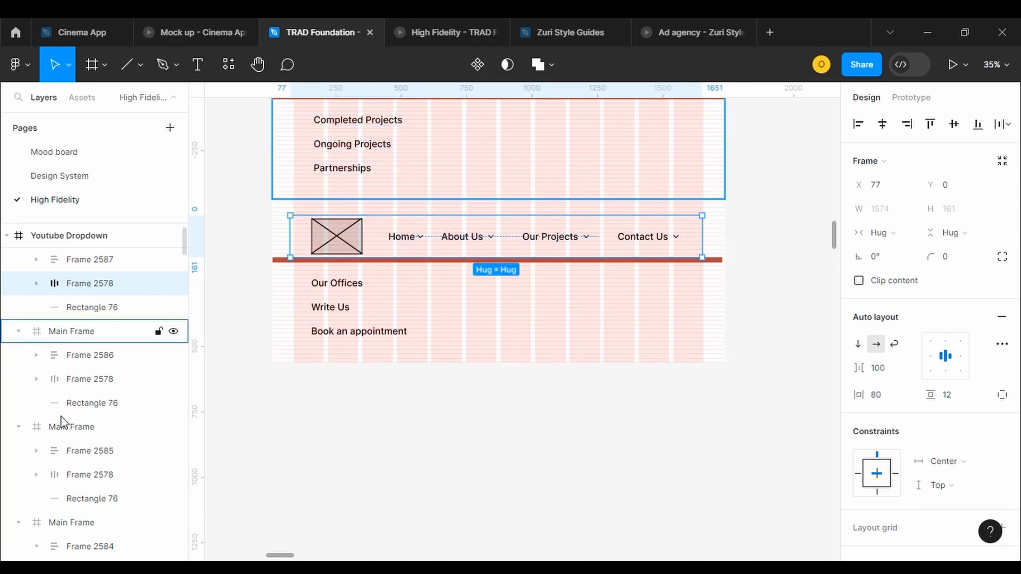
scroll(186, 241, "up", 2)
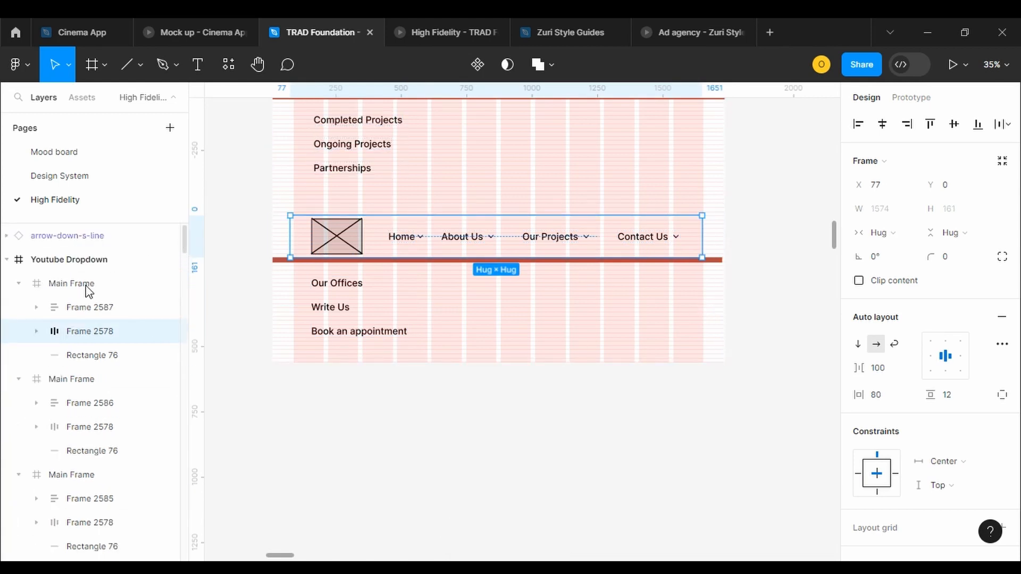
left_click(71, 283)
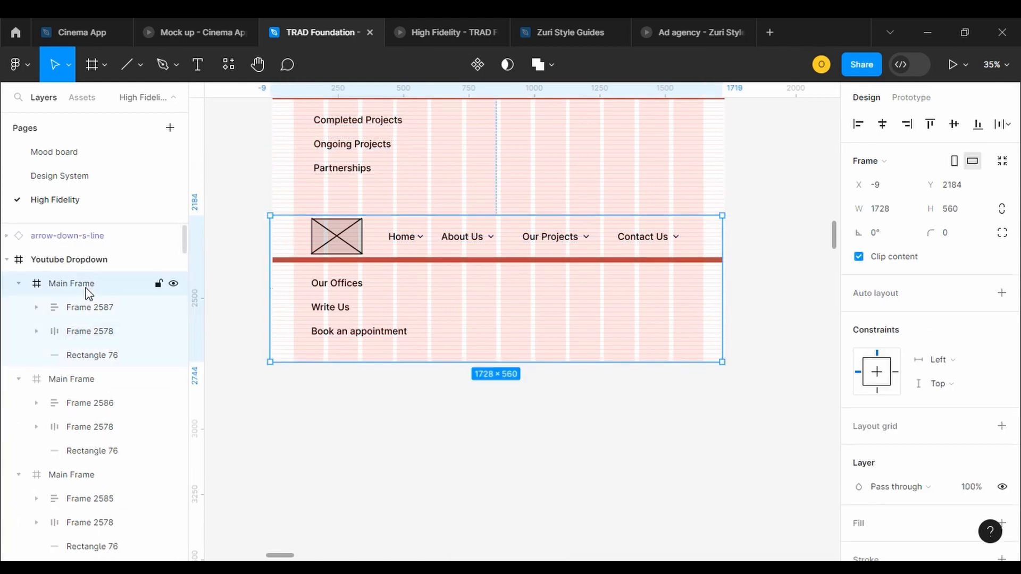
double_click(75, 287)
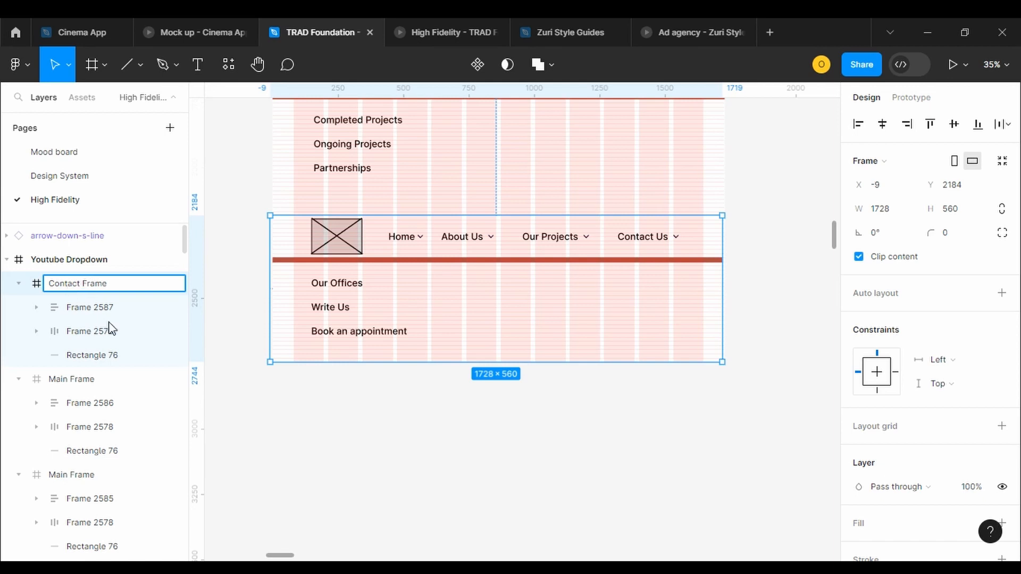
Rename the Main Frame with the project texts to "Project Frame" and the one with the "Our History" list to "About Frame"
left_click(84, 380)
double_click(61, 380)
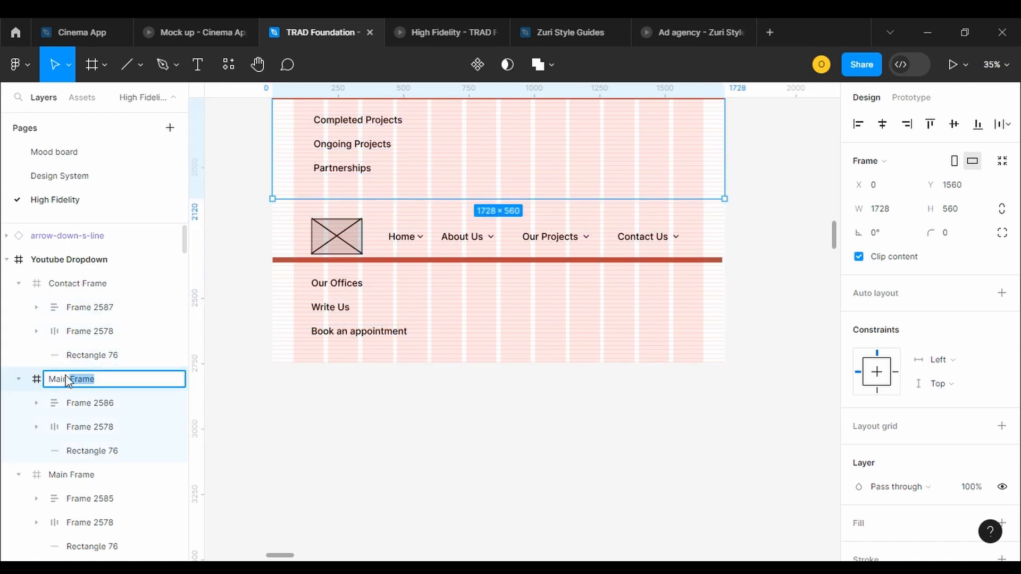
double_click(61, 382)
left_click(70, 476)
double_click(70, 476)
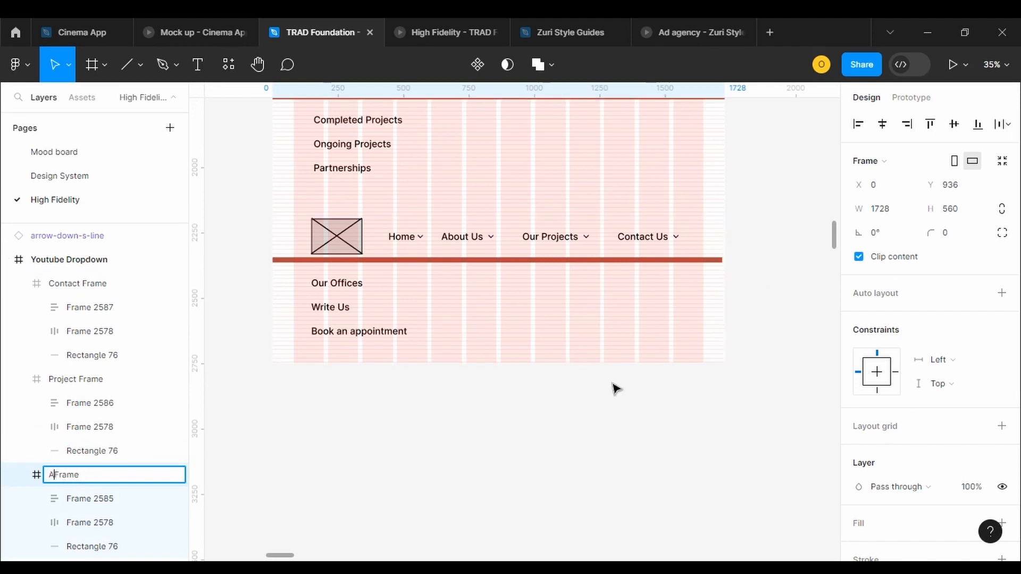
Rename the Main Frame that holds the "Welcome to our world" list to "Home Frame"
left_click_drag(834, 234, 835, 254)
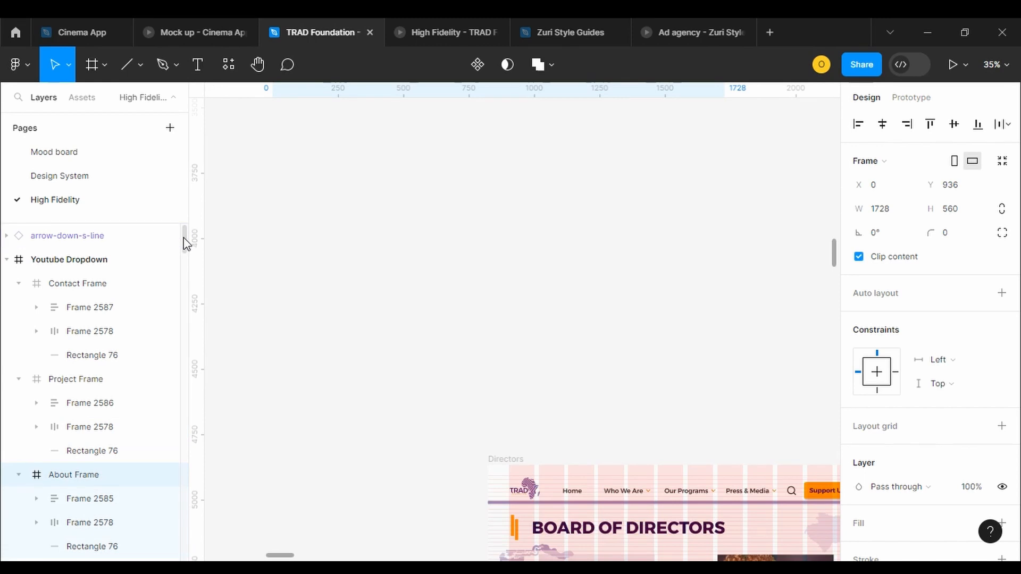
scroll(184, 251, "down", 5)
left_click_drag(834, 255, 843, 219)
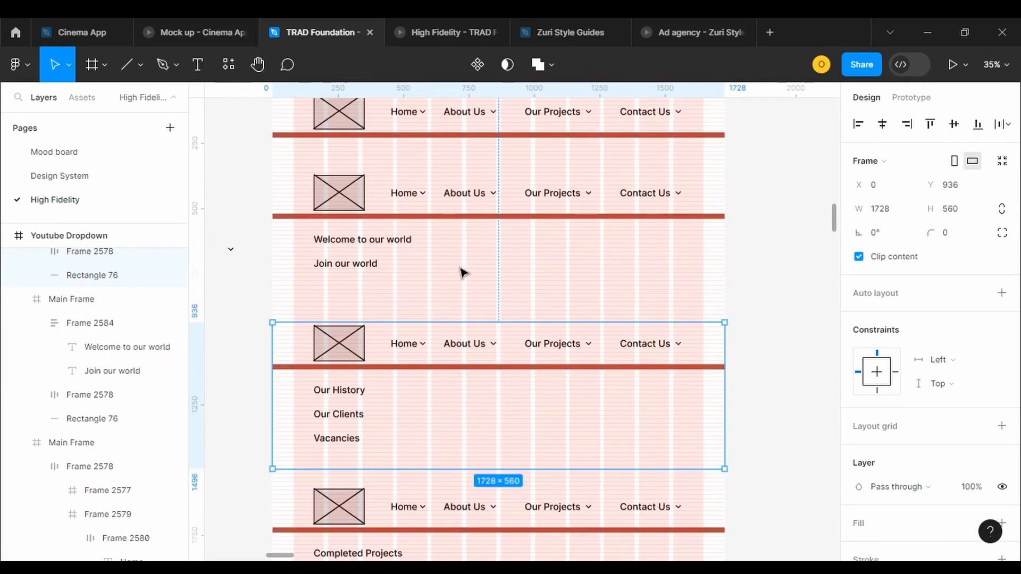
left_click(62, 305)
left_click(423, 358)
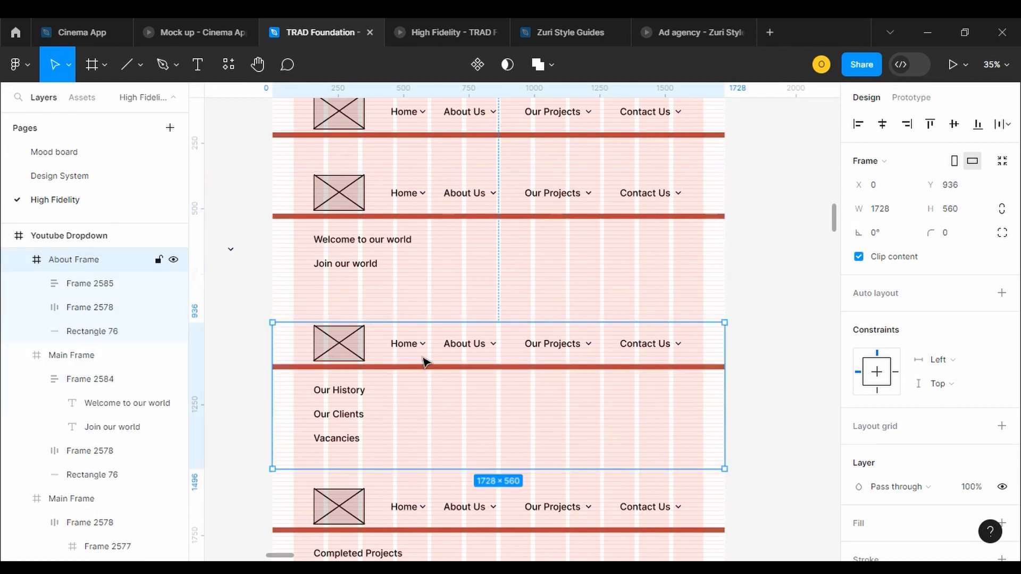
left_click(59, 356)
double_click(66, 362)
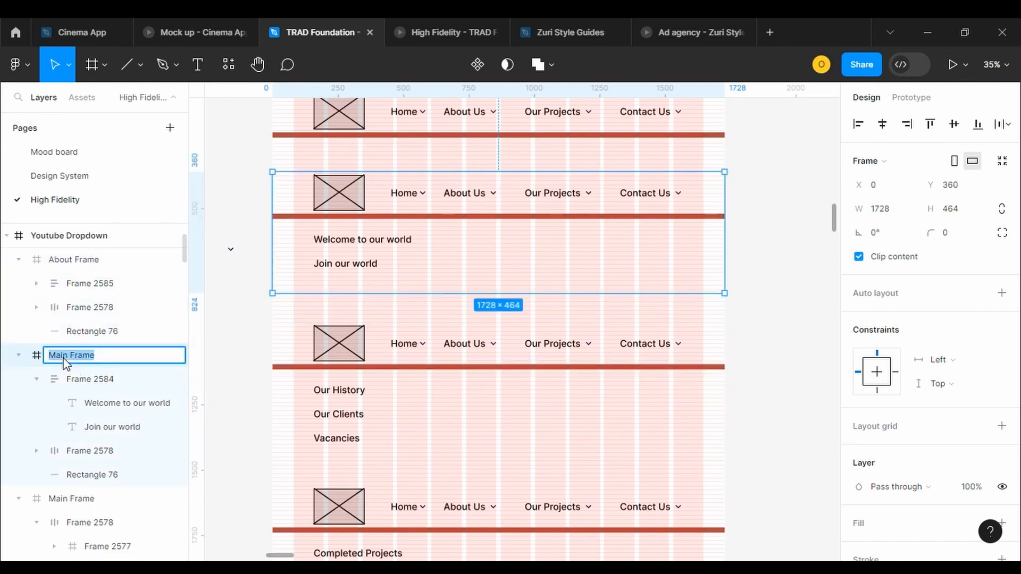
type("J")
Collapse the Home, Main, About, Project and Contact frames in the layer list
left_click(20, 355)
left_click(18, 378)
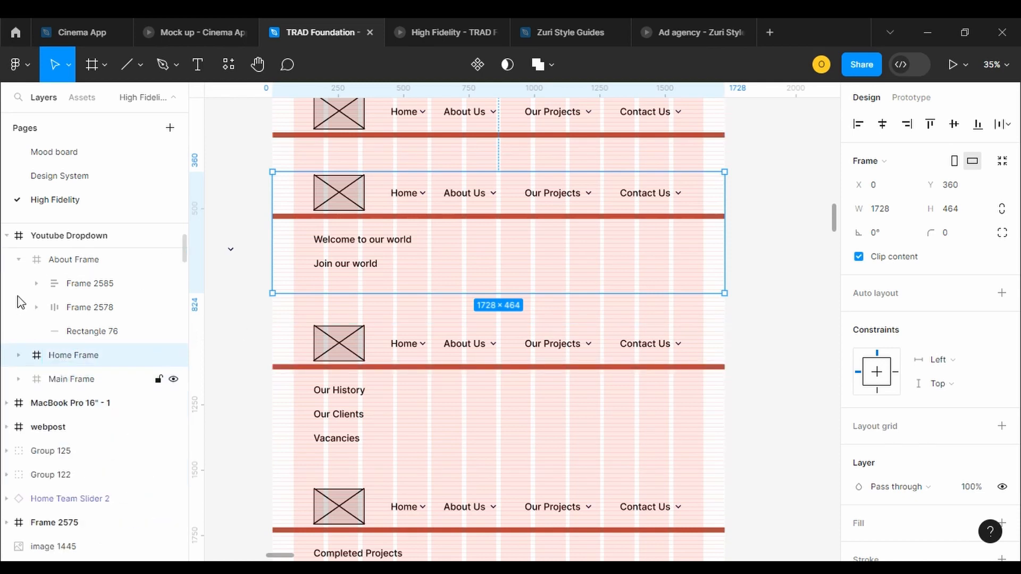
left_click(20, 259)
scroll(187, 250, "up", 2)
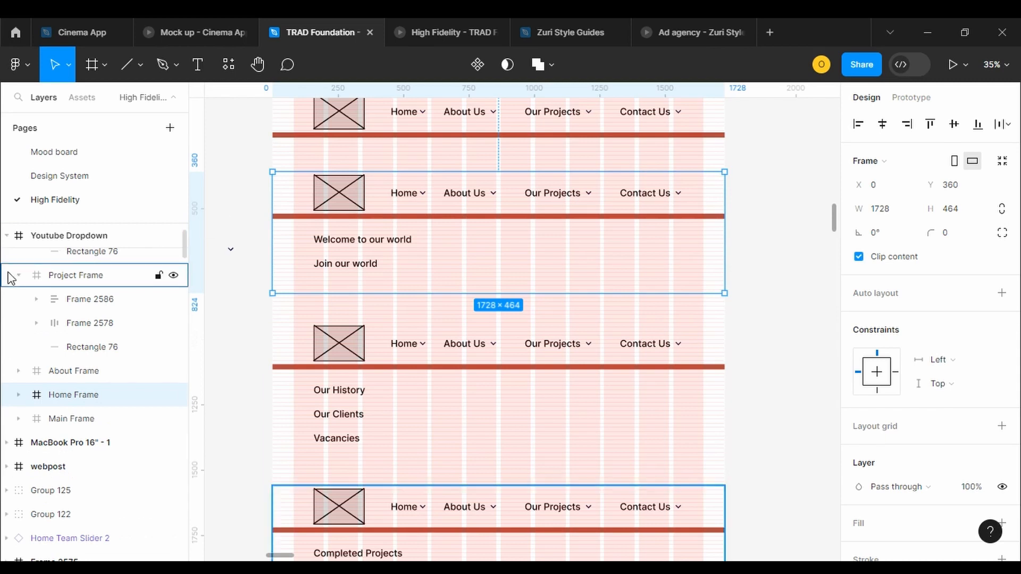
left_click(18, 280)
scroll(181, 255, "up", 4)
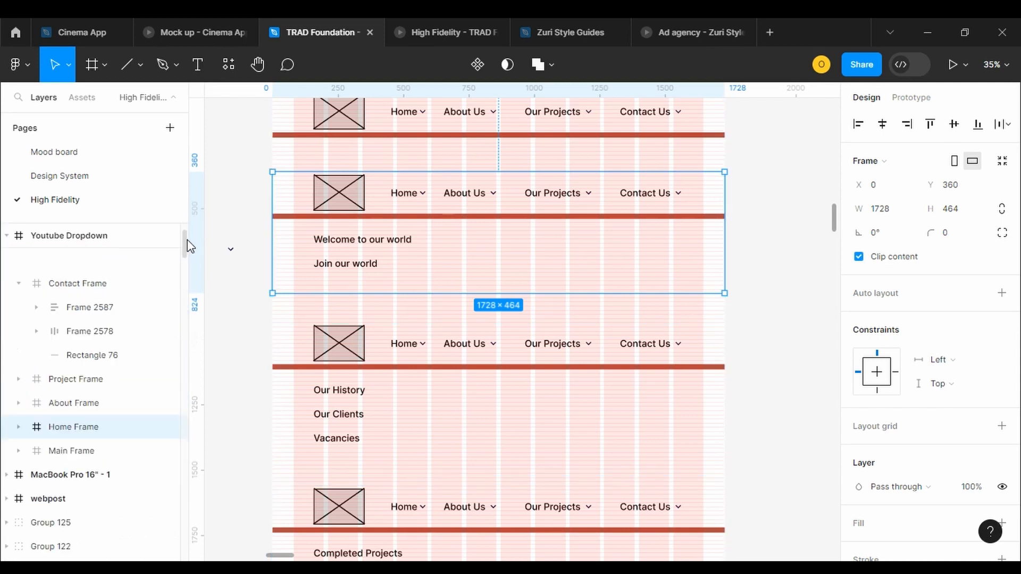
left_click(18, 286)
Create a component set from the five frames, Contact Frame through Main Frame, inside Youtube Dropdown
left_click(71, 260)
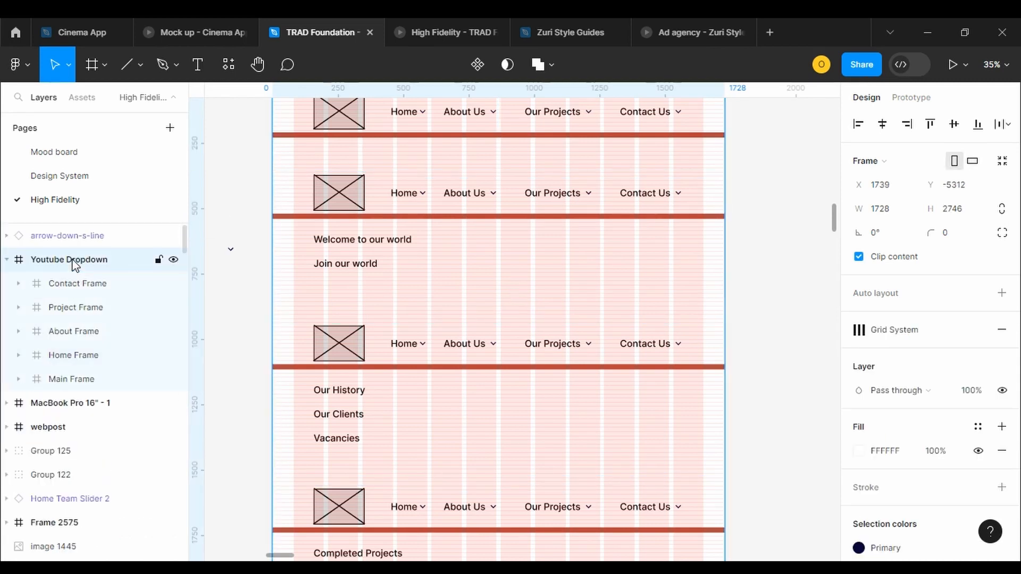
left_click(71, 285)
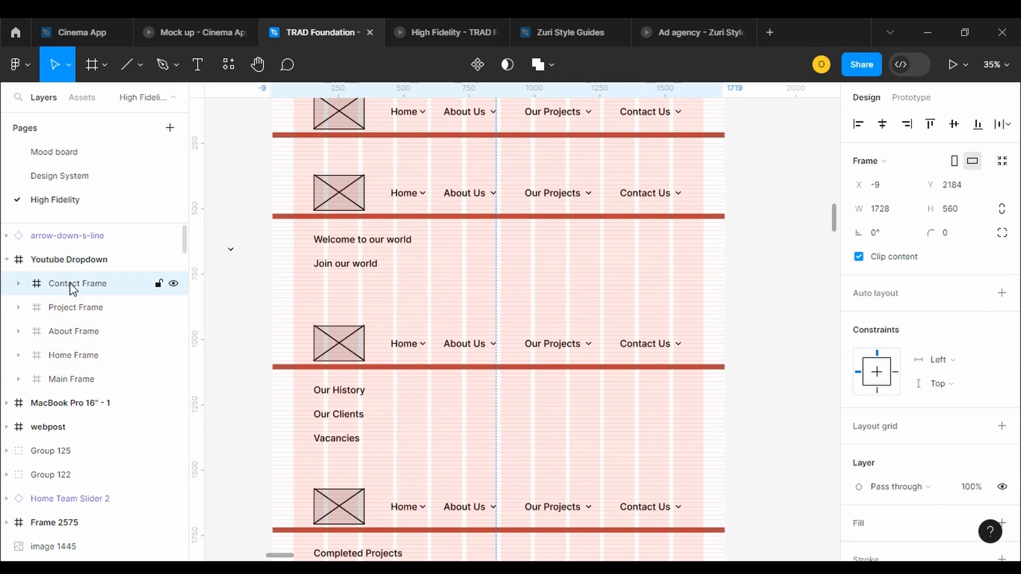
left_click(71, 379)
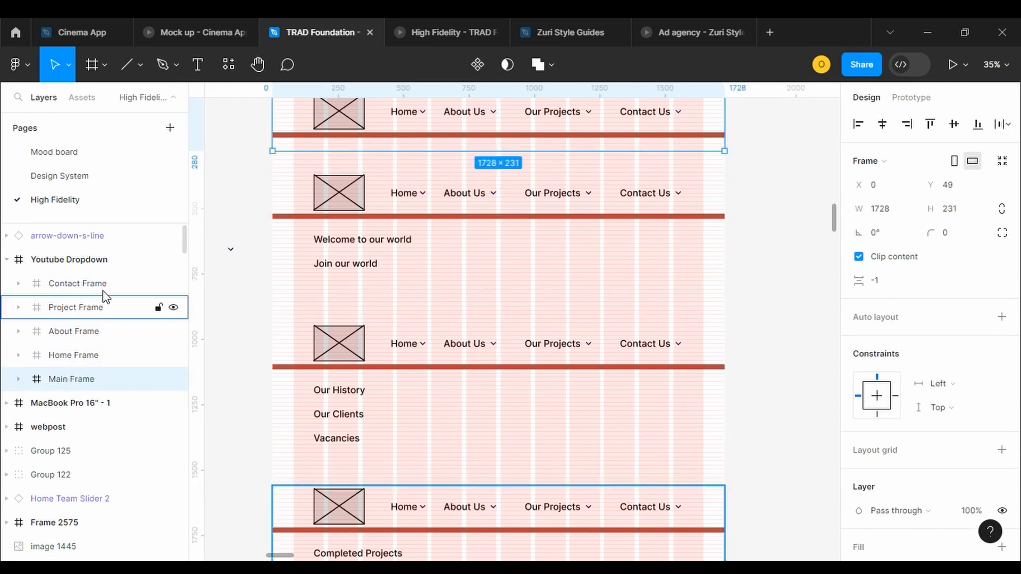
left_click(102, 287, "shift")
left_click(490, 66)
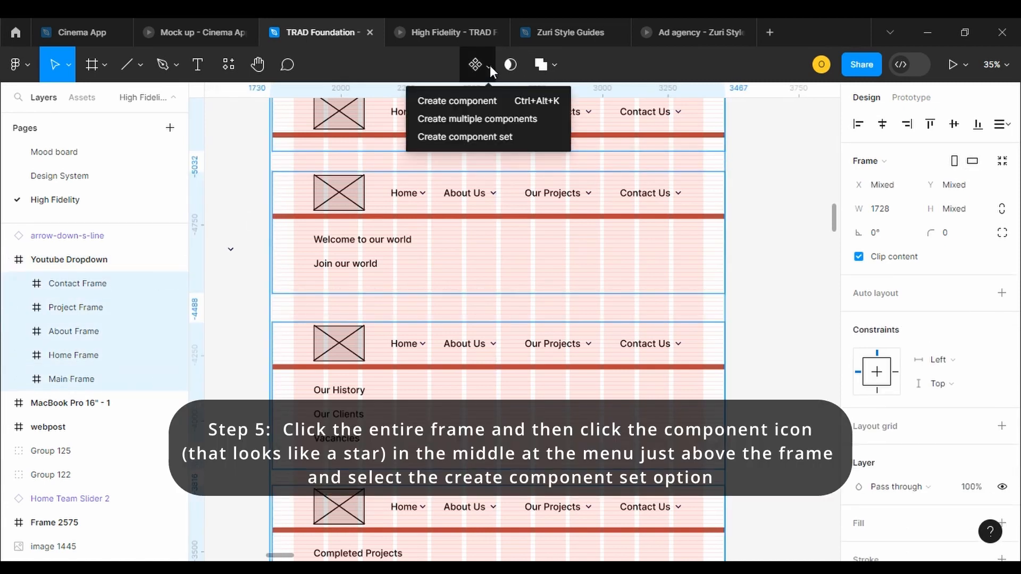
left_click(471, 137)
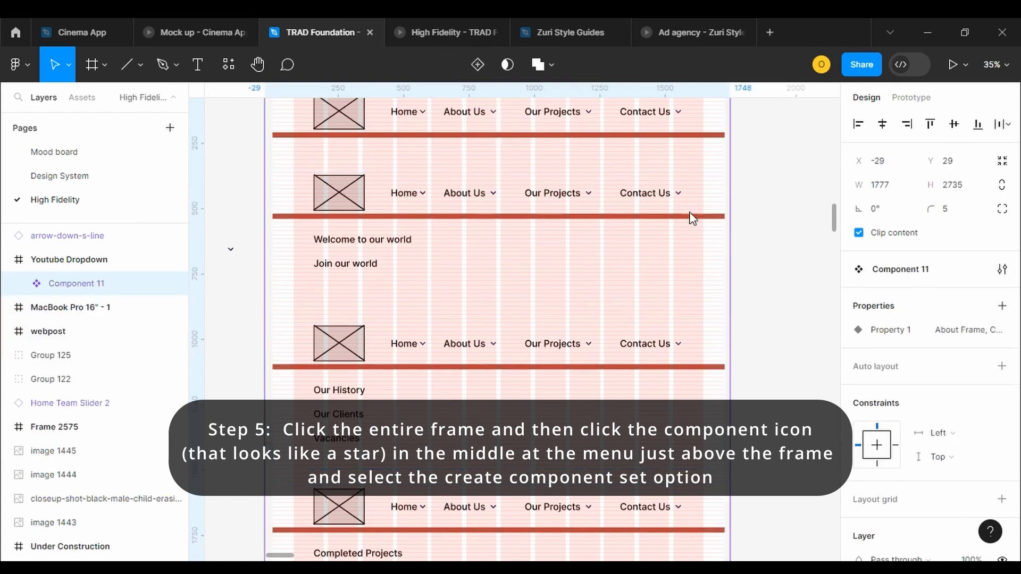
Link the Home menu item in the Main Frame to the Home Frame with an on-click Change to interaction
scroll(833, 216, "up", 3)
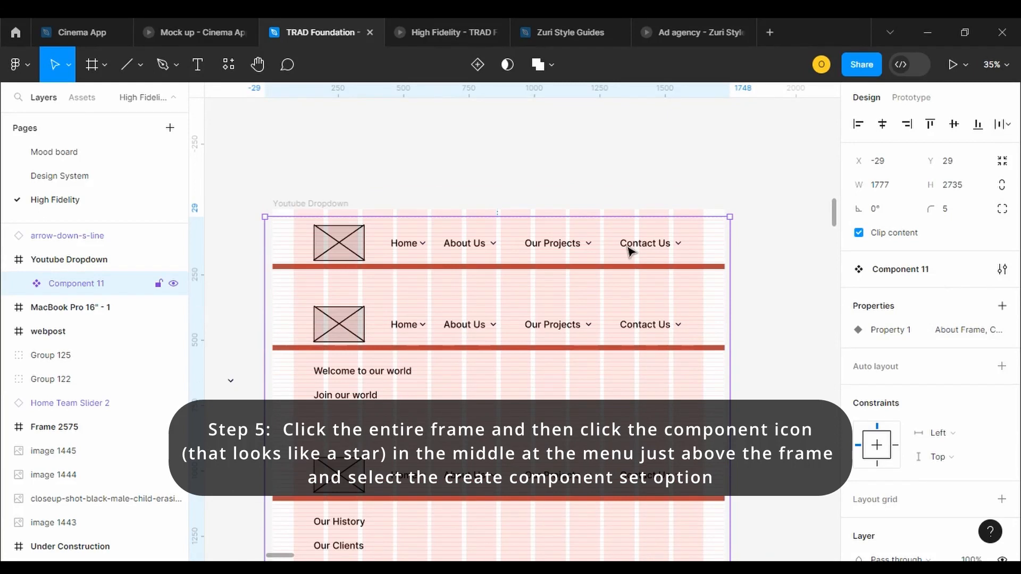
left_click(628, 252)
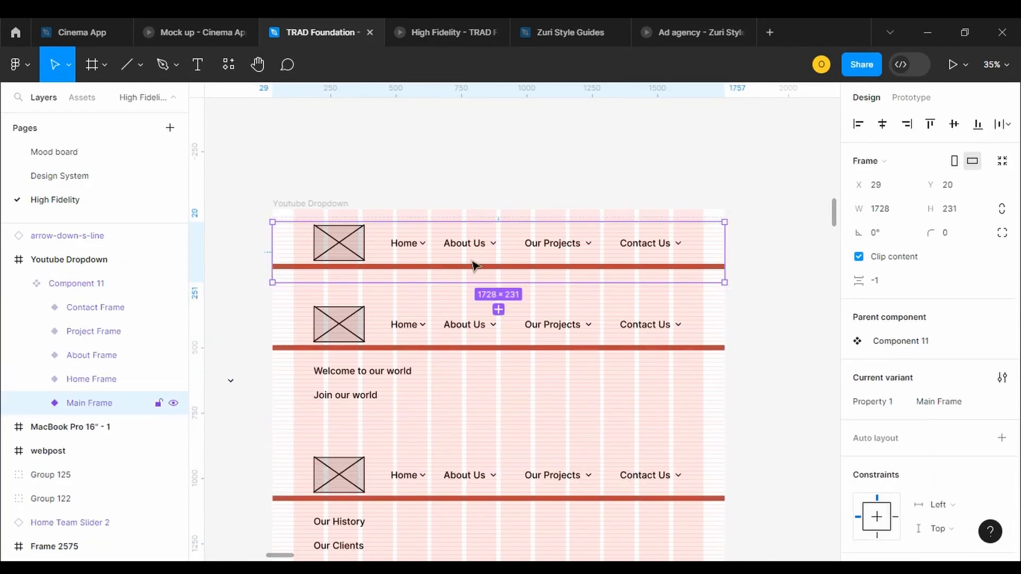
left_click(420, 250, "ctrl")
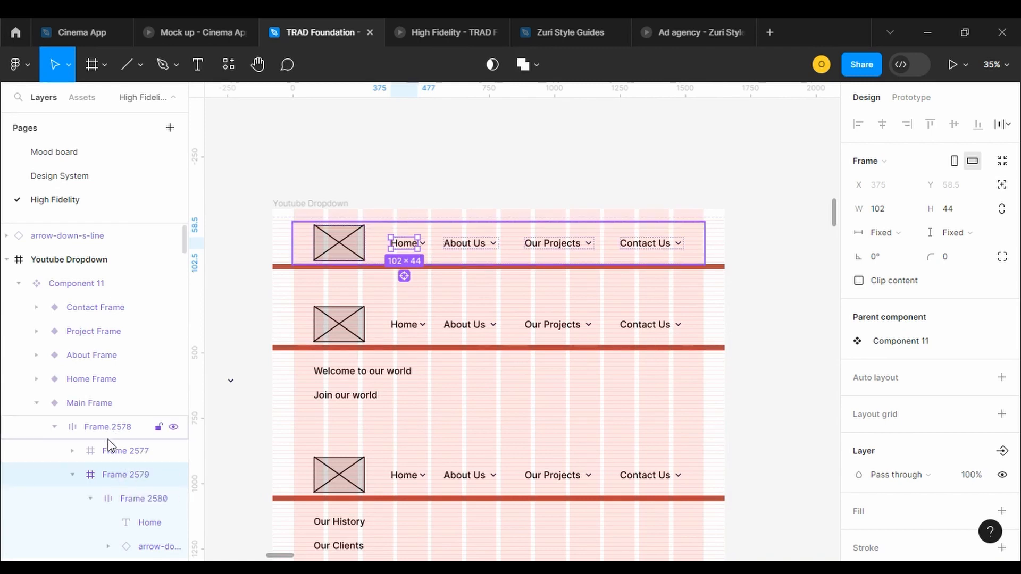
left_click(118, 499)
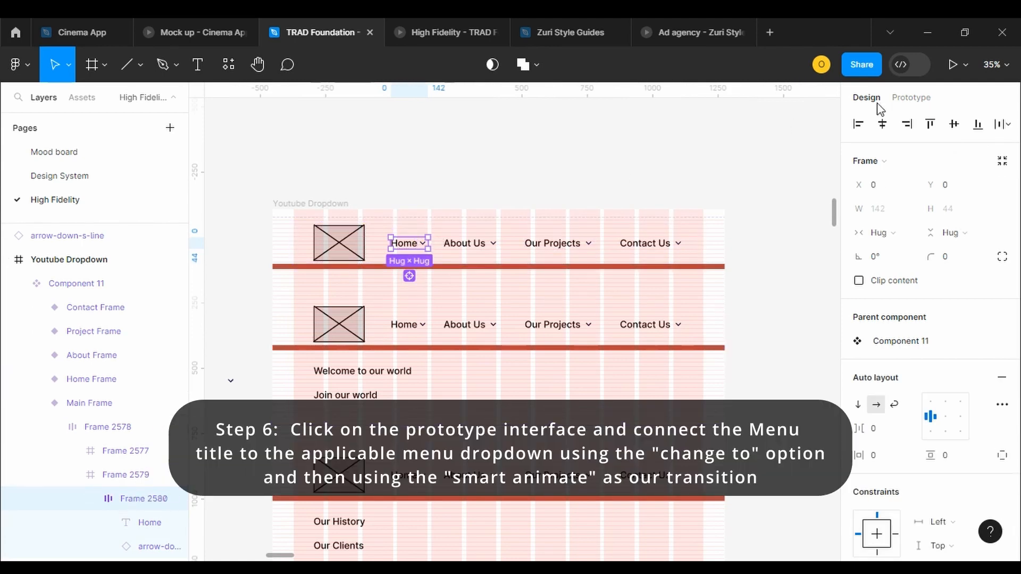
left_click(912, 99)
left_click_drag(430, 244, 444, 319)
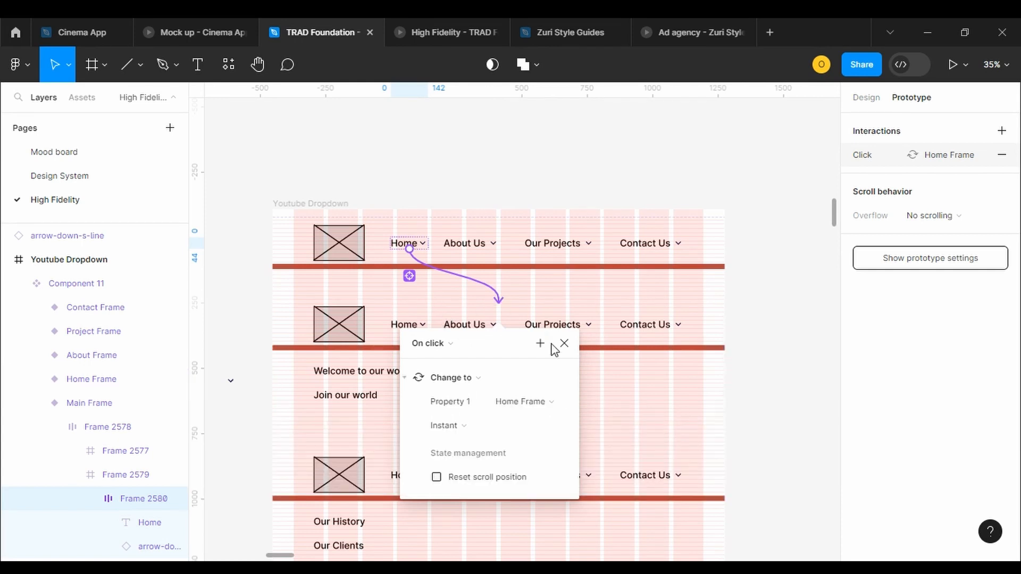
left_click(641, 358)
Link the Home menu item group in the Home Frame back to the Main Frame with an on-click Change to interaction
double_click(407, 332)
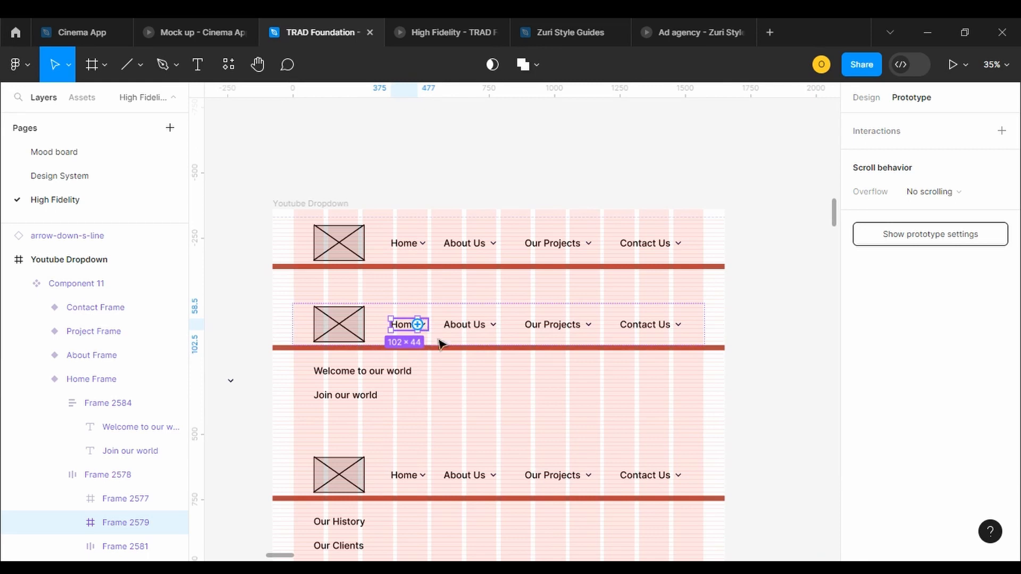
double_click(403, 327)
left_click(399, 326)
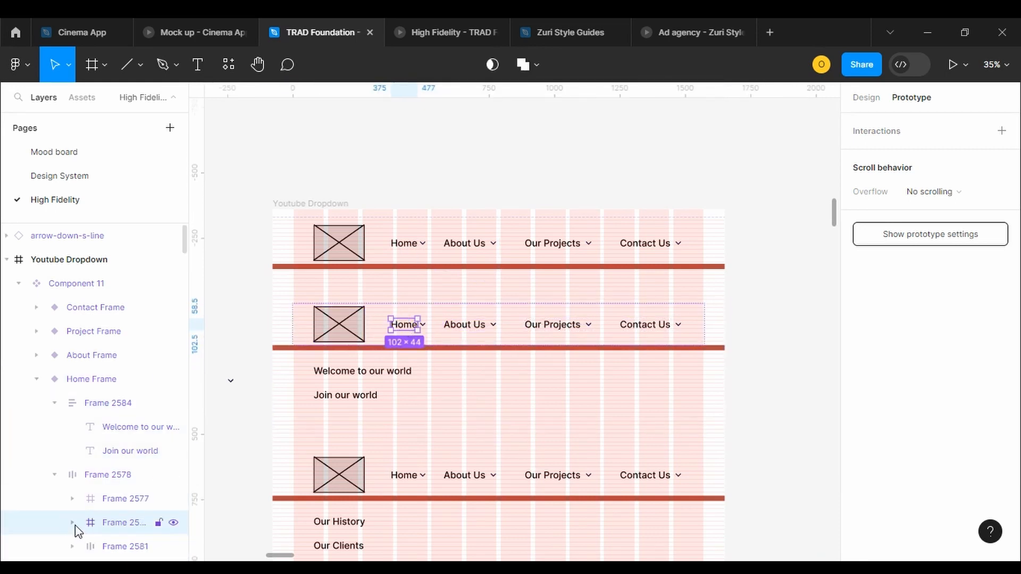
left_click(118, 546)
left_click_drag(428, 325, 444, 264)
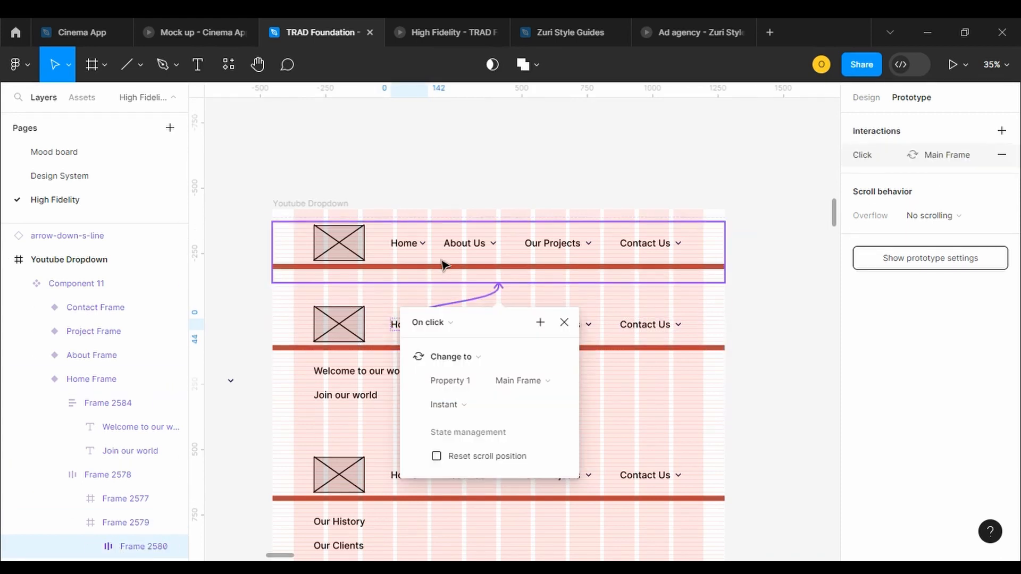
Link About Us in the Main Frame to the About Frame, and About Us in the About Frame back to the Main Frame, on click
left_click(468, 241)
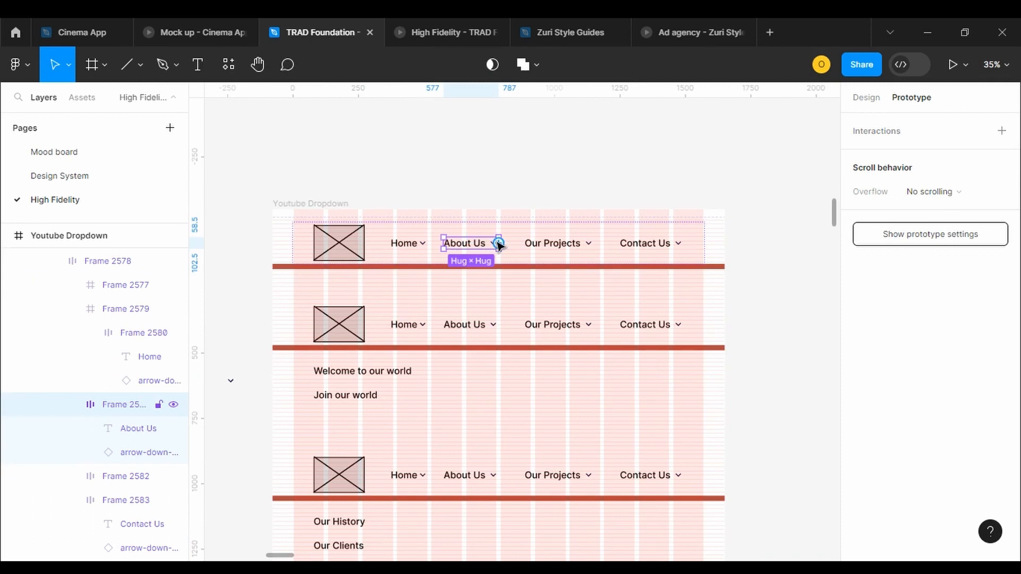
left_click_drag(499, 244, 481, 476)
left_click(481, 475)
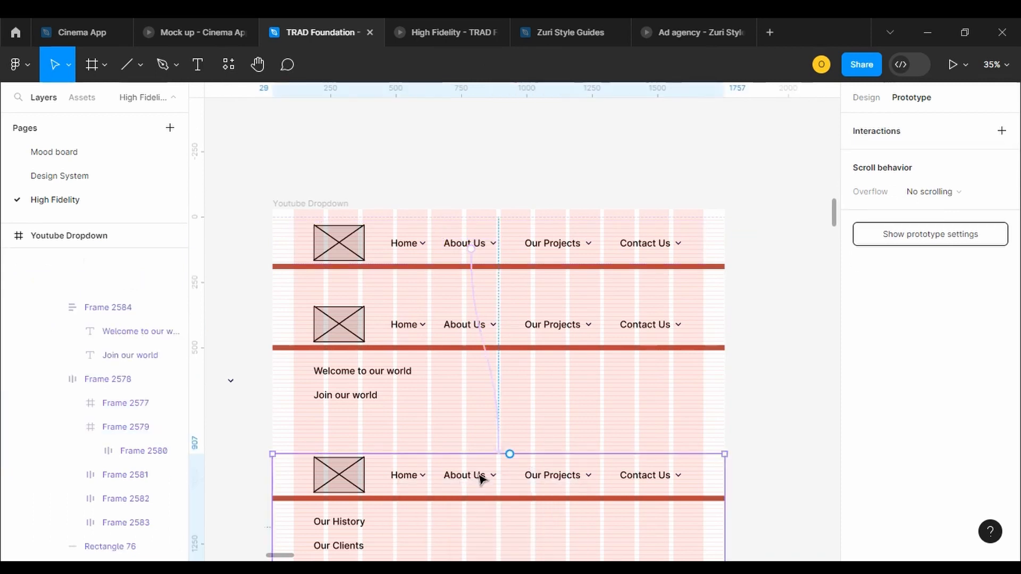
left_click(481, 475)
scroll(835, 212, "down", 3)
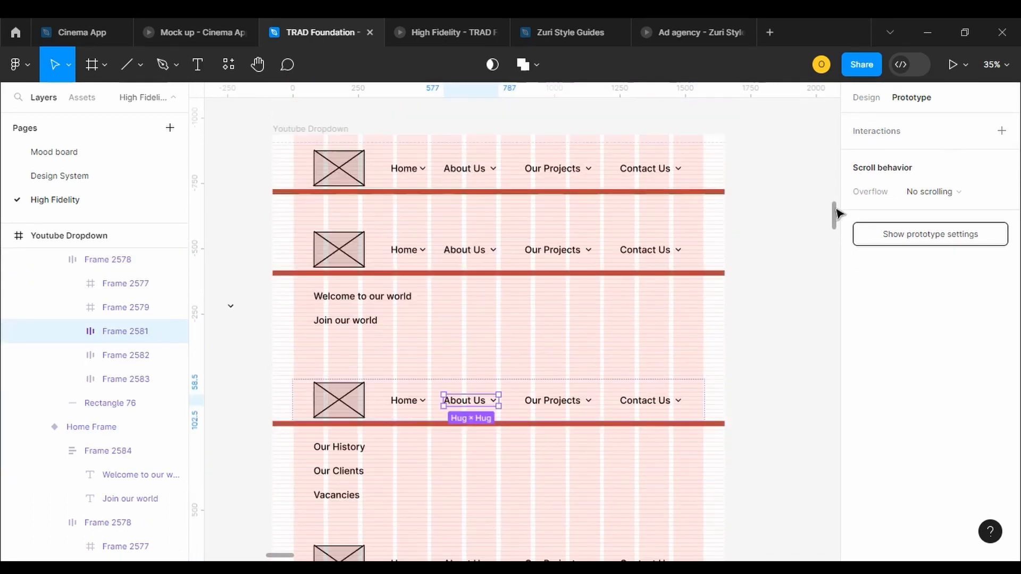
left_click_drag(497, 402, 523, 185)
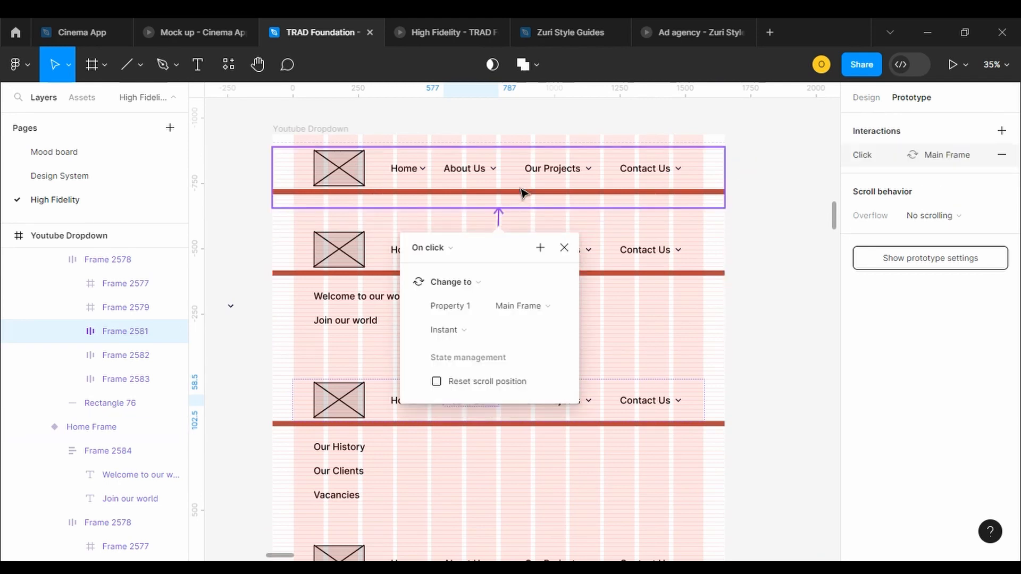
Set the transition from the Main Frame's Home item to the Home Frame to Smart animate
left_click(391, 251)
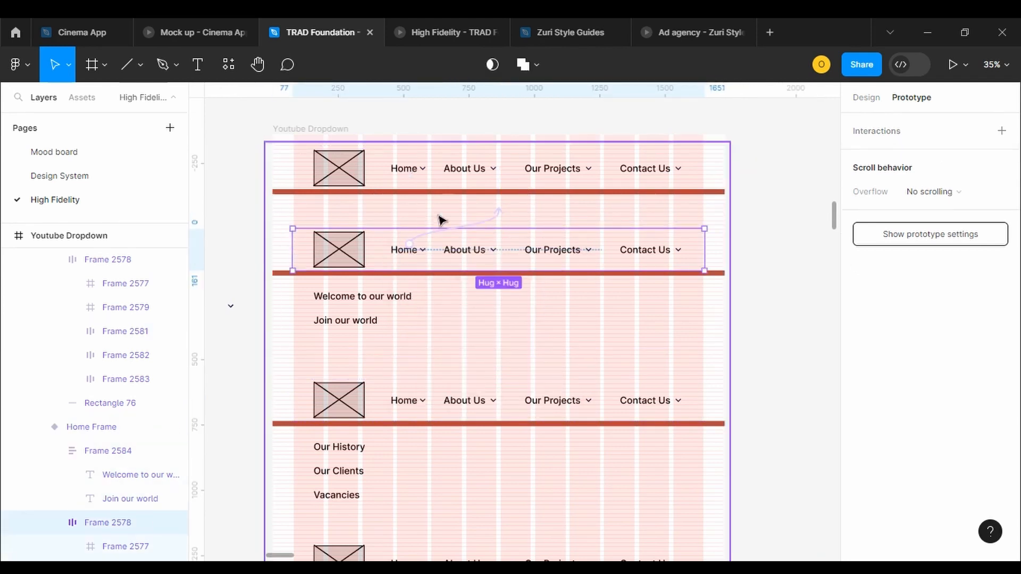
left_click(423, 181)
left_click(423, 193)
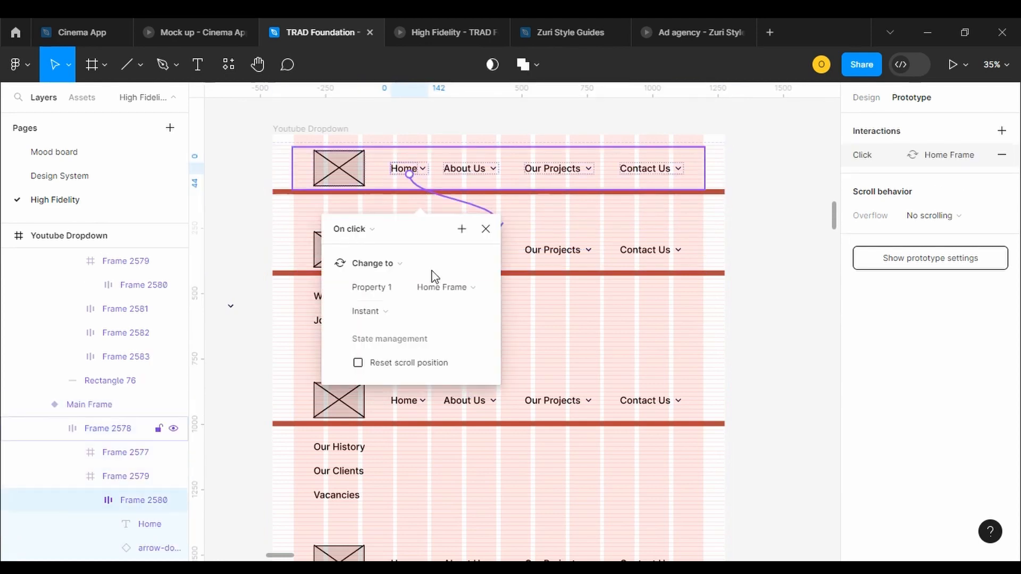
left_click(434, 319)
left_click(418, 350)
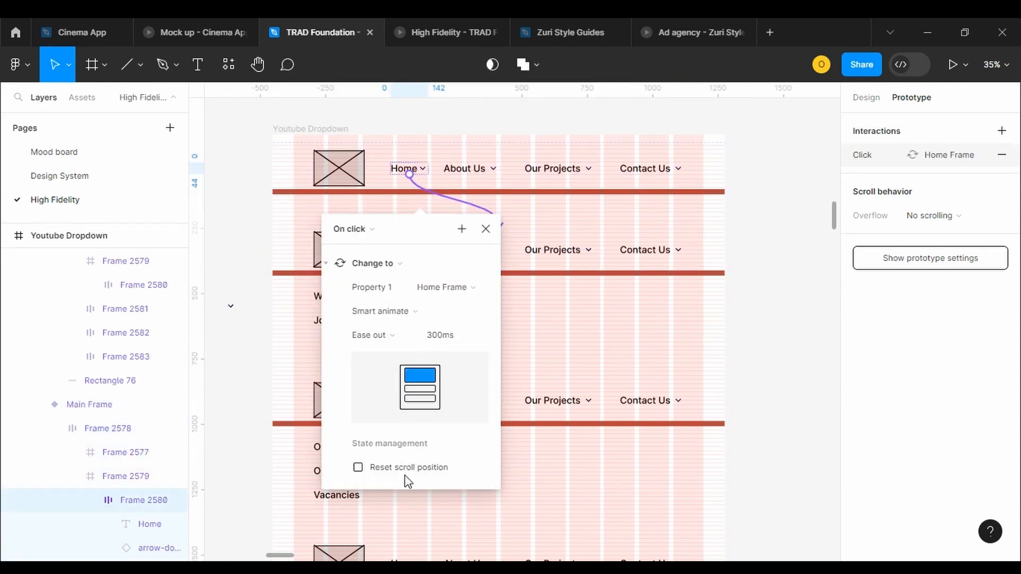
left_click(563, 313)
Set the transition from the Home Frame's Home item back to the Main Frame to Smart animate
left_click(464, 239)
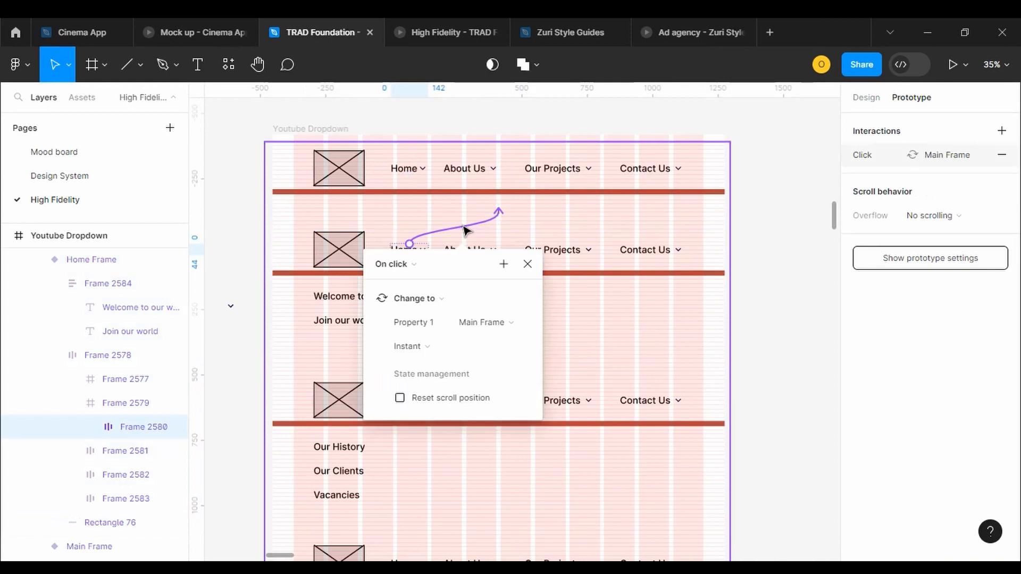
left_click(423, 346)
left_click(429, 382)
left_click(489, 201)
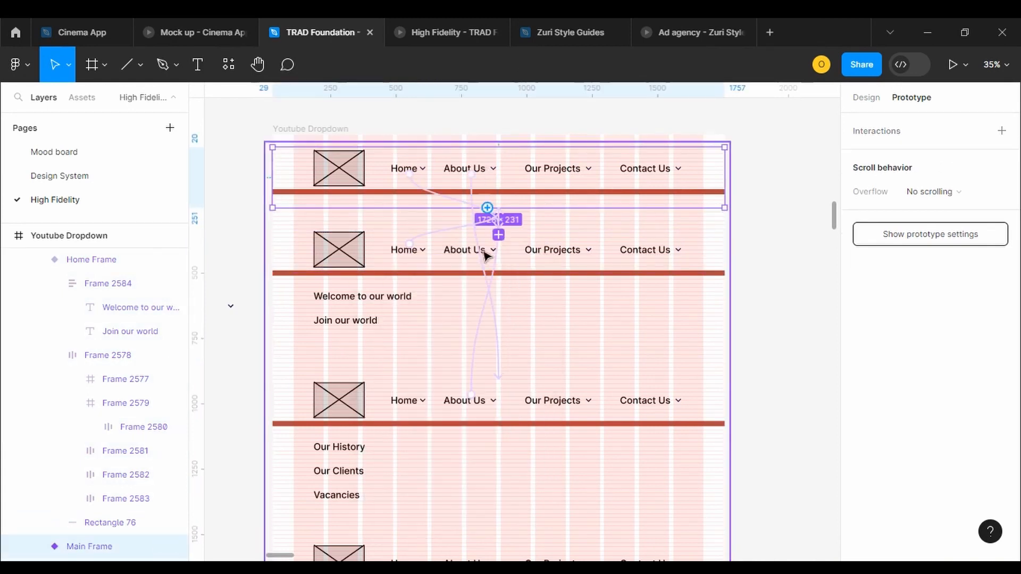
Set the transition from the Main Frame's About Us item to the About Frame to Smart animate
left_click(469, 170)
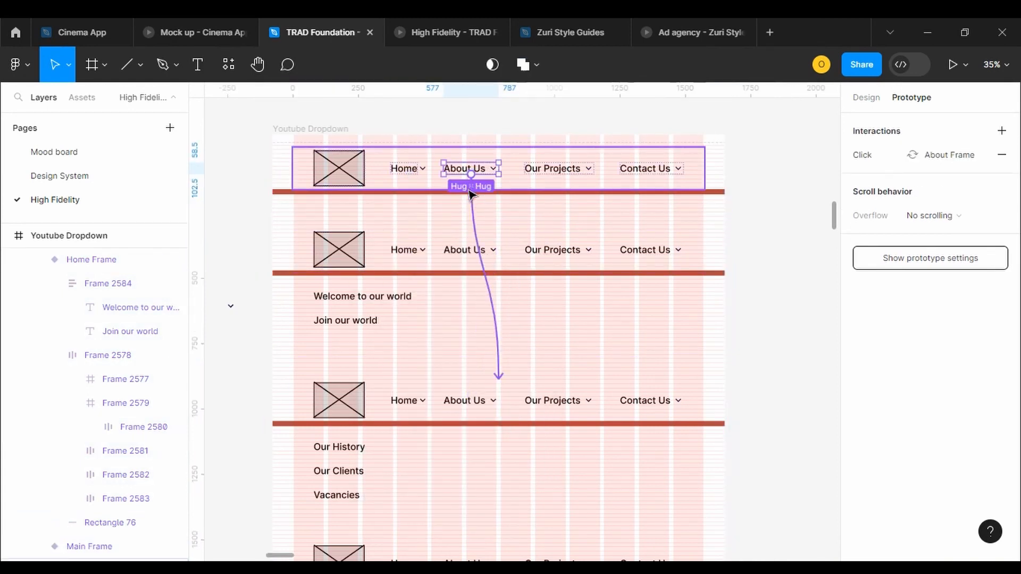
left_click(496, 316)
left_click(451, 433)
left_click(451, 439)
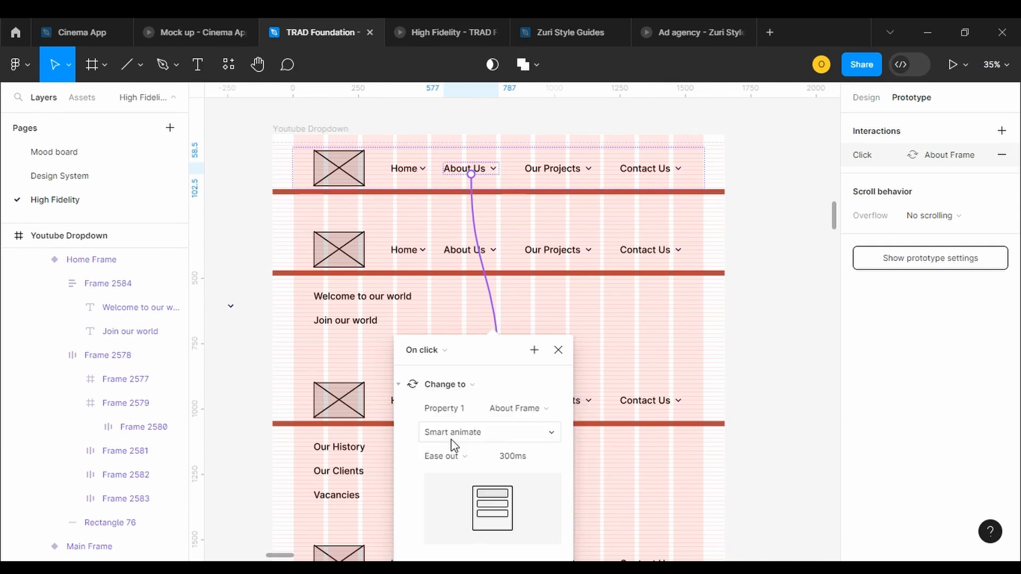
left_click(526, 275)
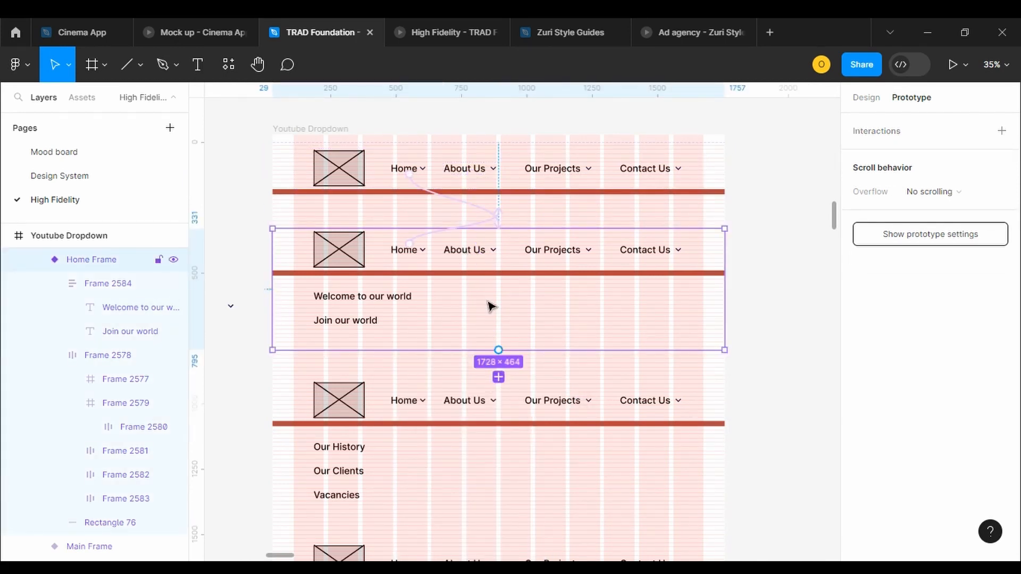
Set the transition from the About Frame's About Us item back to the Main Frame to Smart animate
left_click_drag(496, 401, 498, 208)
left_click(441, 464)
left_click(466, 439)
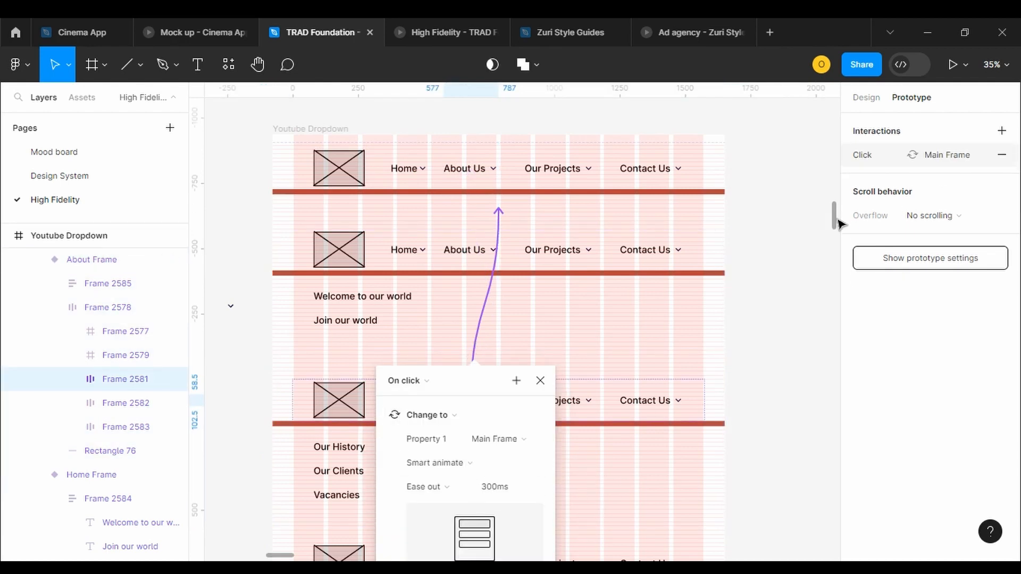
scroll(838, 223, "down", 3)
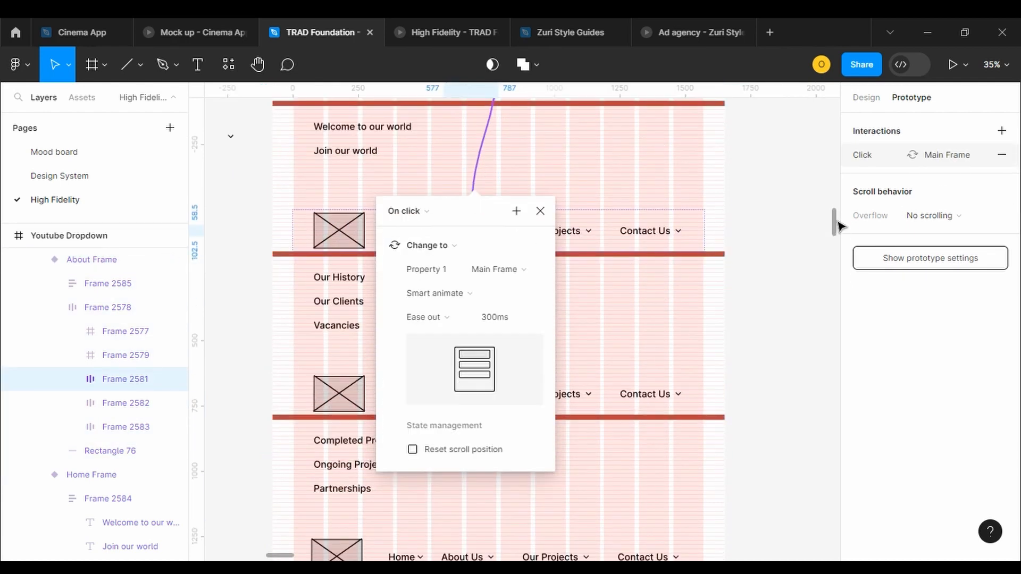
left_click(589, 276)
Link Our Projects in the Main Frame to the Project Frame and its counterpart there back to the Main Frame, on click with Smart animate
scroll(834, 226, "up", 5)
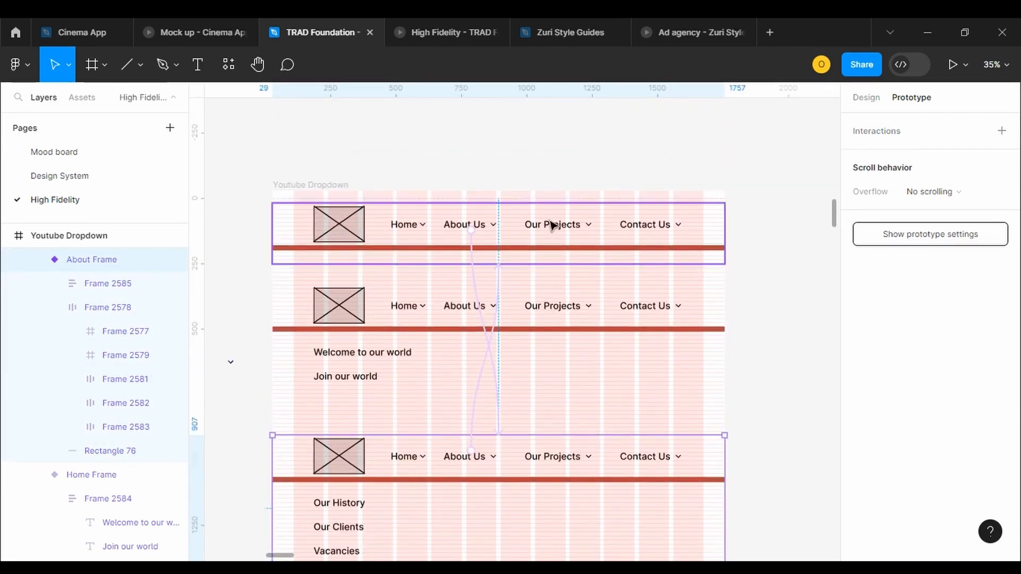
double_click(553, 226)
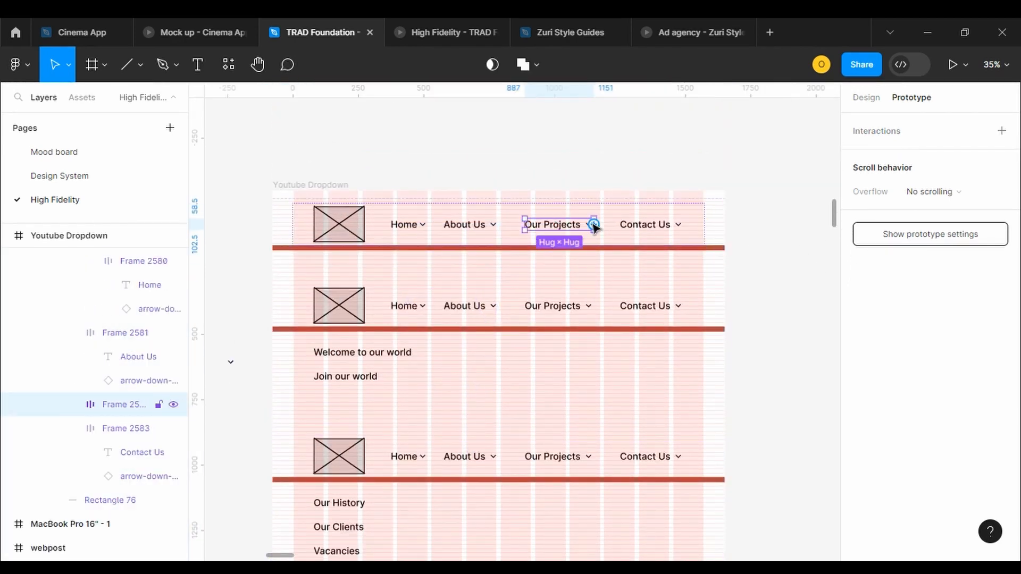
left_click_drag(593, 223, 606, 449)
scroll(834, 232, "down", 5)
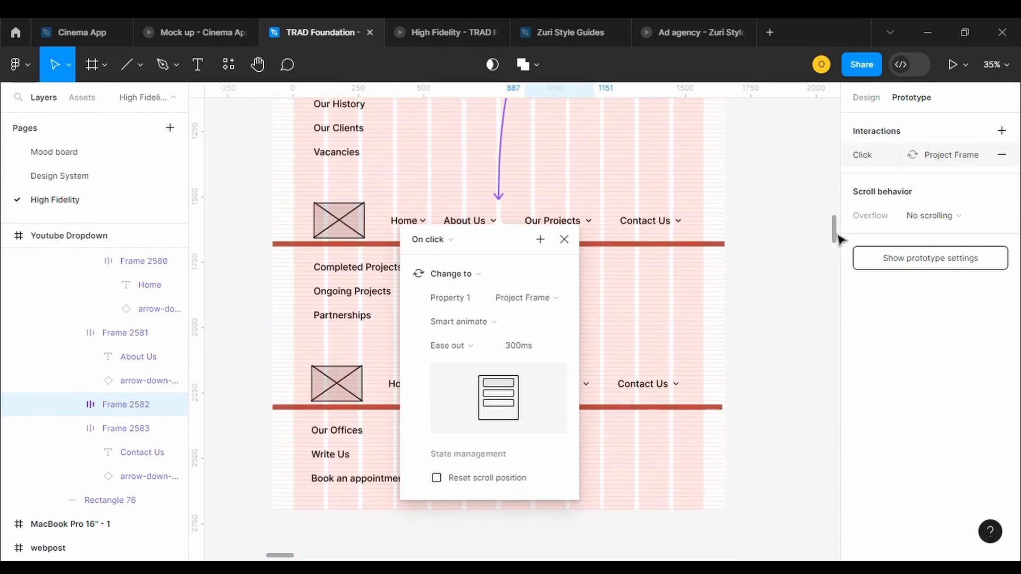
double_click(593, 228)
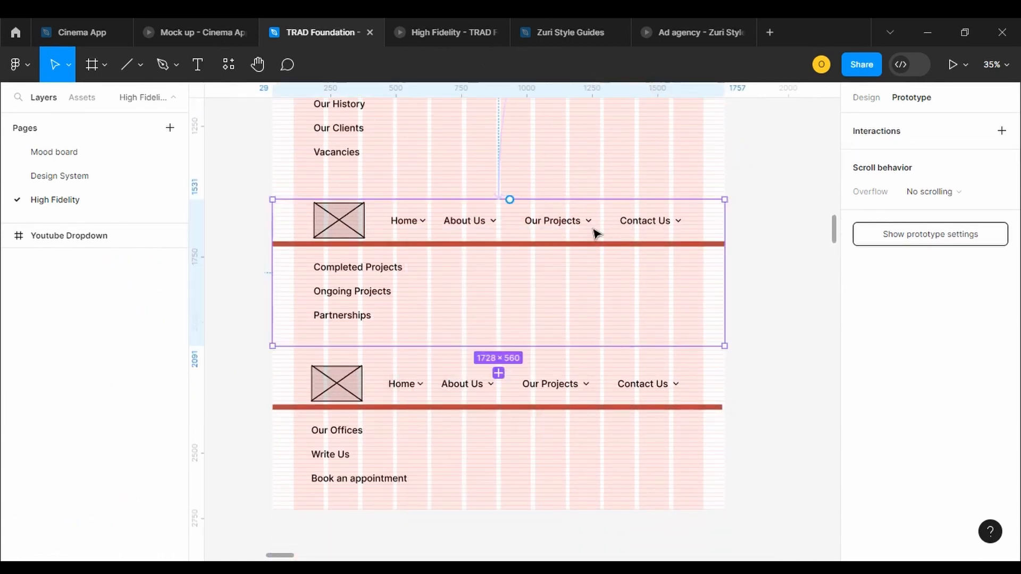
double_click(562, 221)
left_click_drag(595, 221, 628, 223)
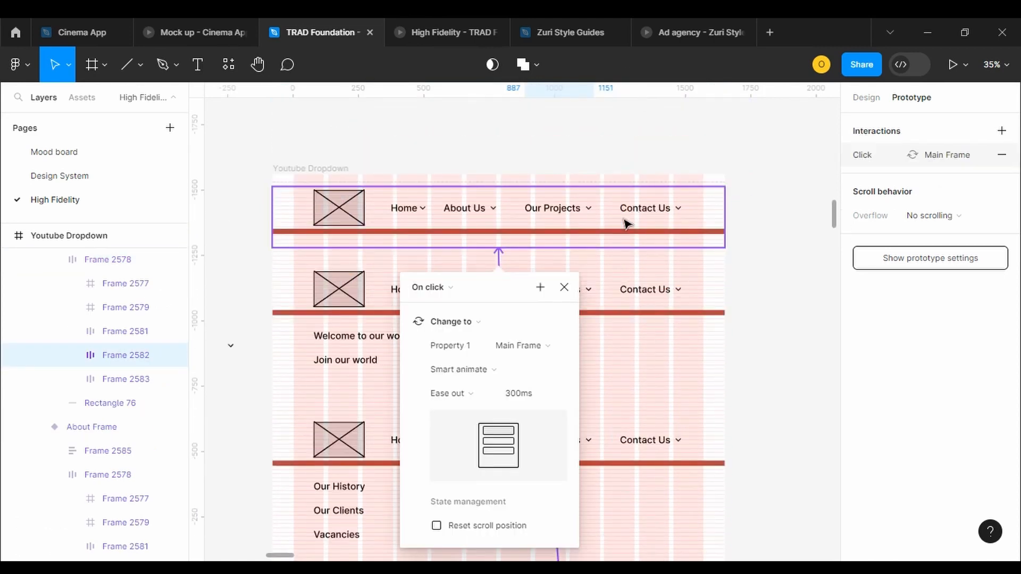
Link Contact Us in the Main Frame to the Contact Frame and its counterpart there back to the Main Frame, on click with Smart animate
left_click(675, 208)
left_click_drag(683, 208, 656, 311)
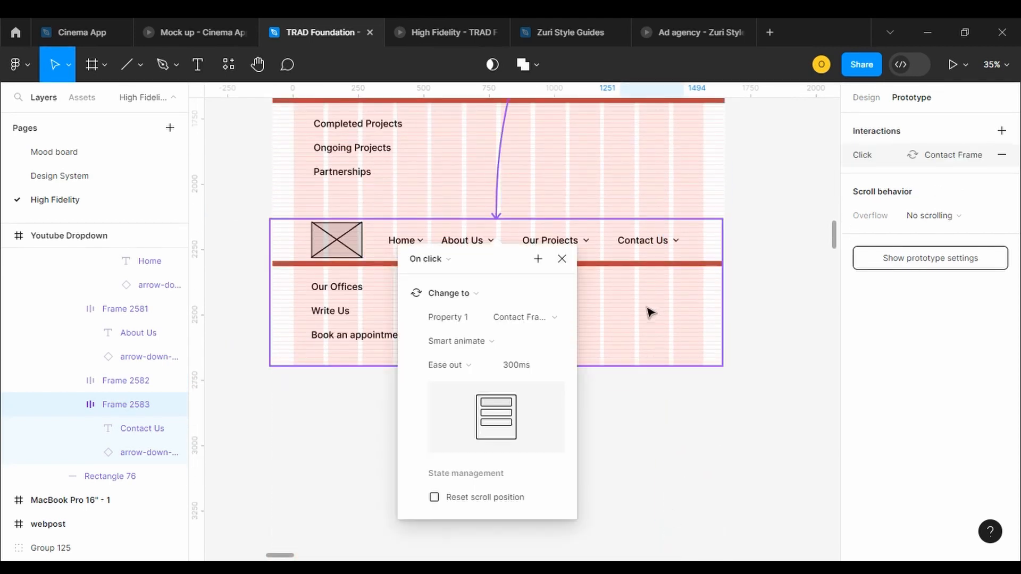
left_click(643, 239)
left_click(659, 240)
mouse_move(677, 237)
left_mouse_down()
mouse_move(690, 85)
mouse_move(659, 240)
left_mouse_up()
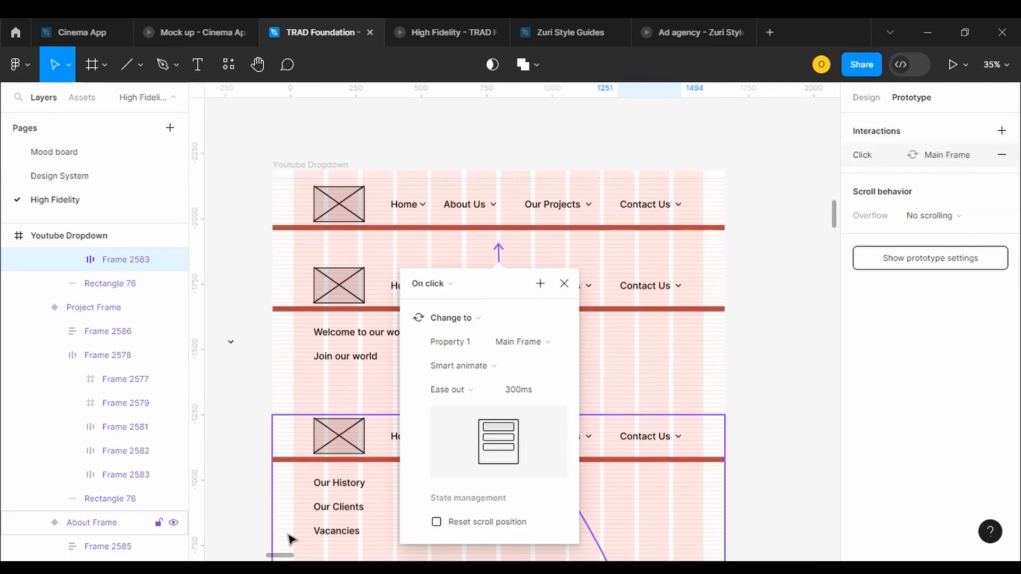
Add a new MacBook Pro 16" frame on the empty canvas beside the Youtube Dropdown frame
left_click_drag(280, 555, 302, 556)
left_click(551, 272)
key("f")
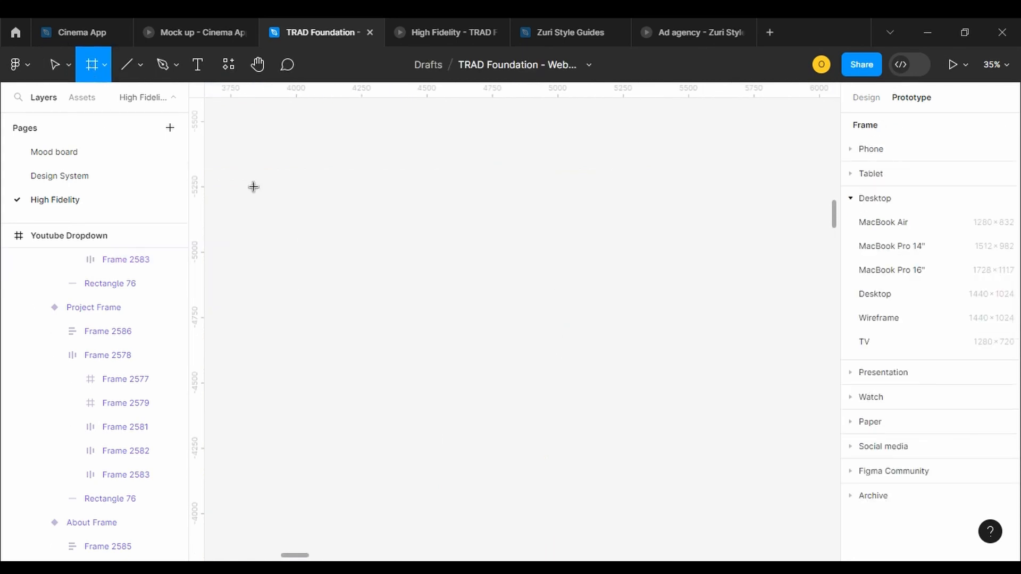
left_click_drag(253, 186, 688, 305)
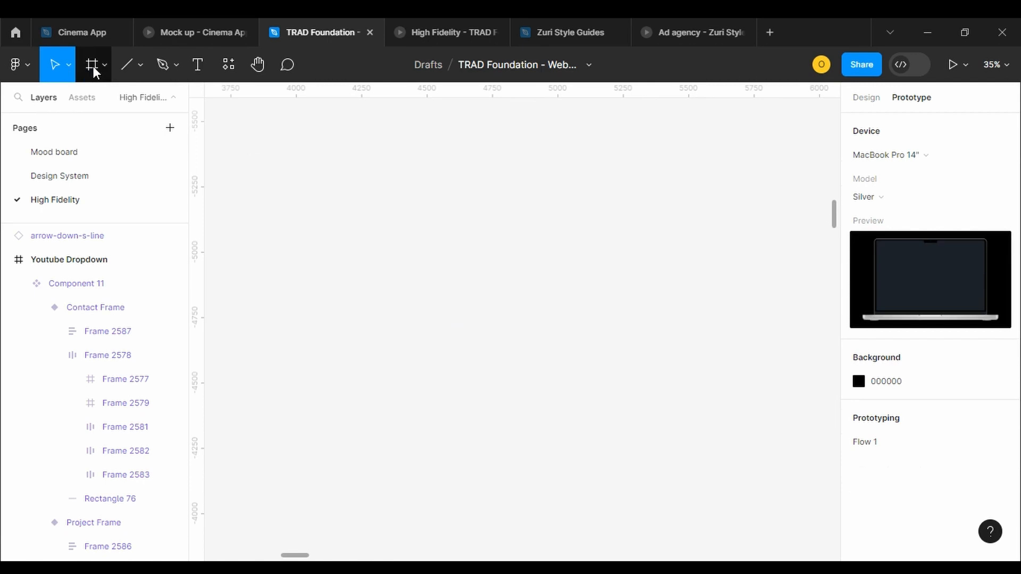
left_click(94, 67)
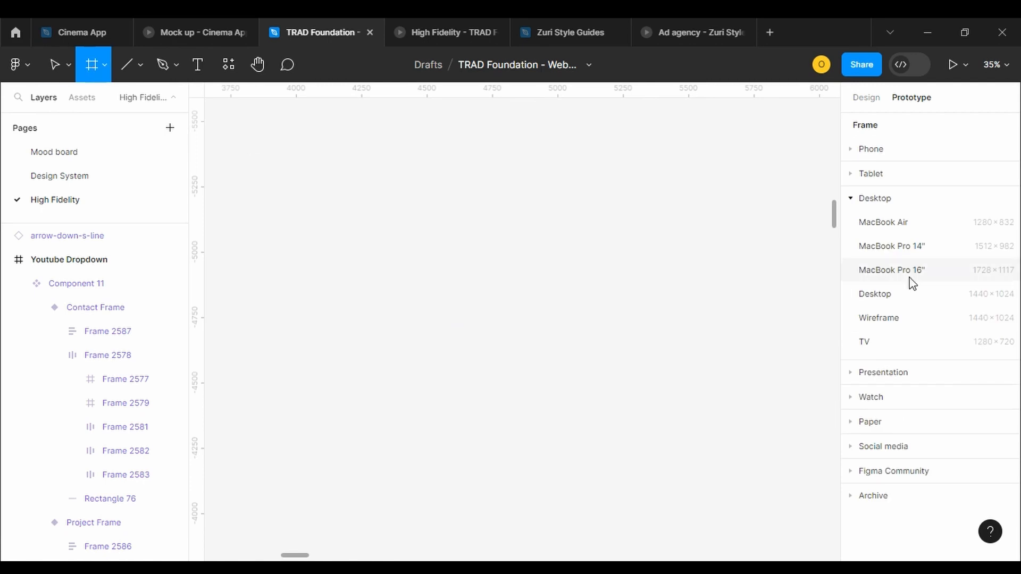
left_click(892, 271)
Insert an instance of the Youtube Dropdown component from the local High Fidelity assets into the new MacBook Pro 16" frame
left_click_drag(292, 556, 281, 556)
double_click(297, 224)
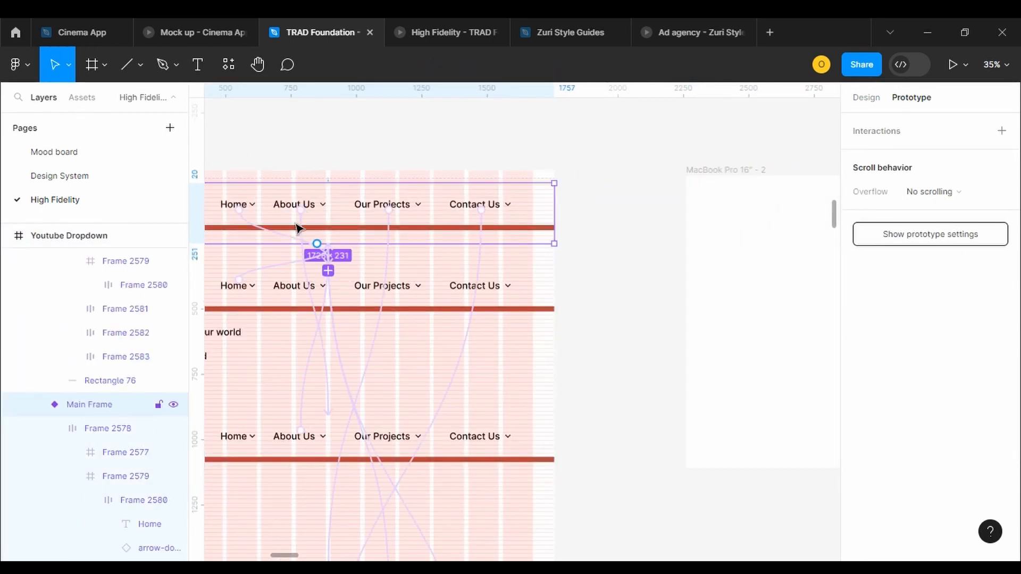
left_click(871, 99)
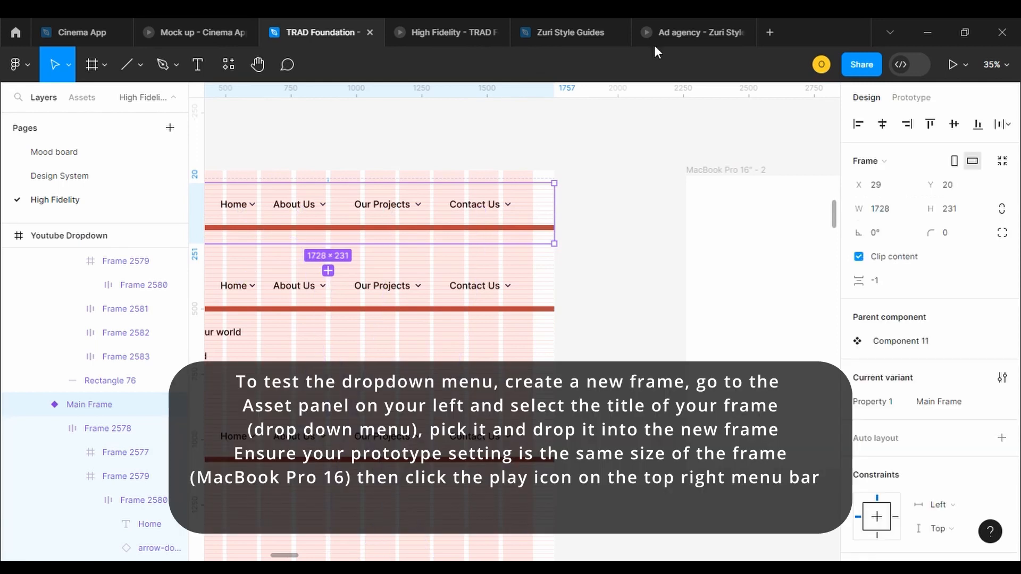
left_click(79, 98)
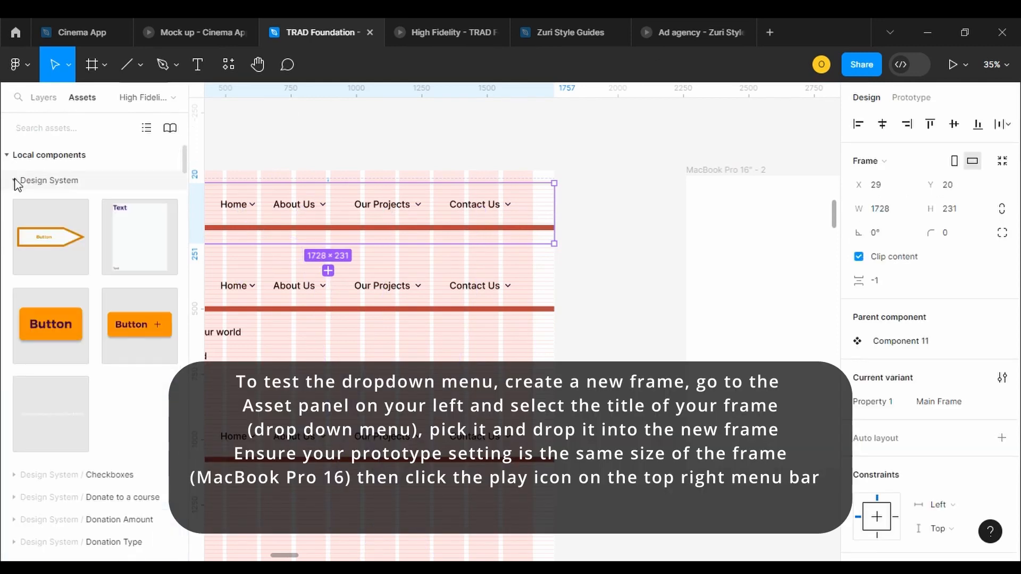
left_click(14, 181)
left_click(15, 182)
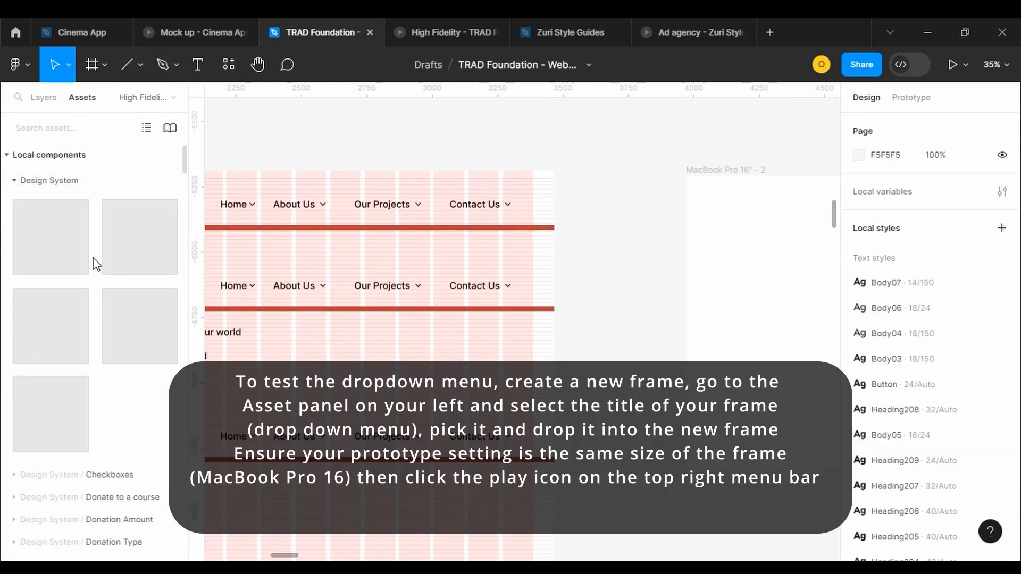
scroll(185, 198, "down", 10)
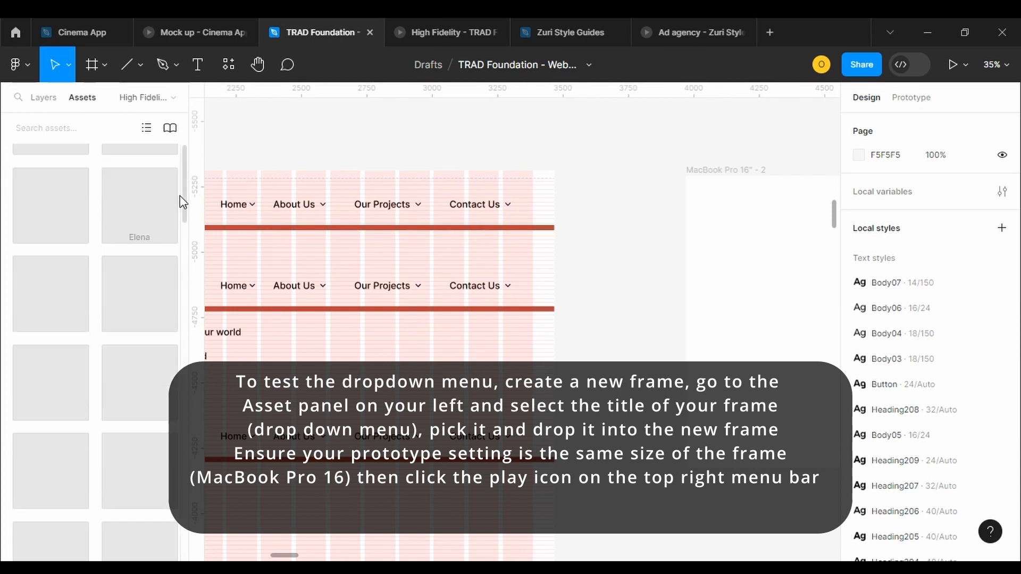
left_click_drag(186, 211, 186, 304)
scroll(182, 437, "down", 10)
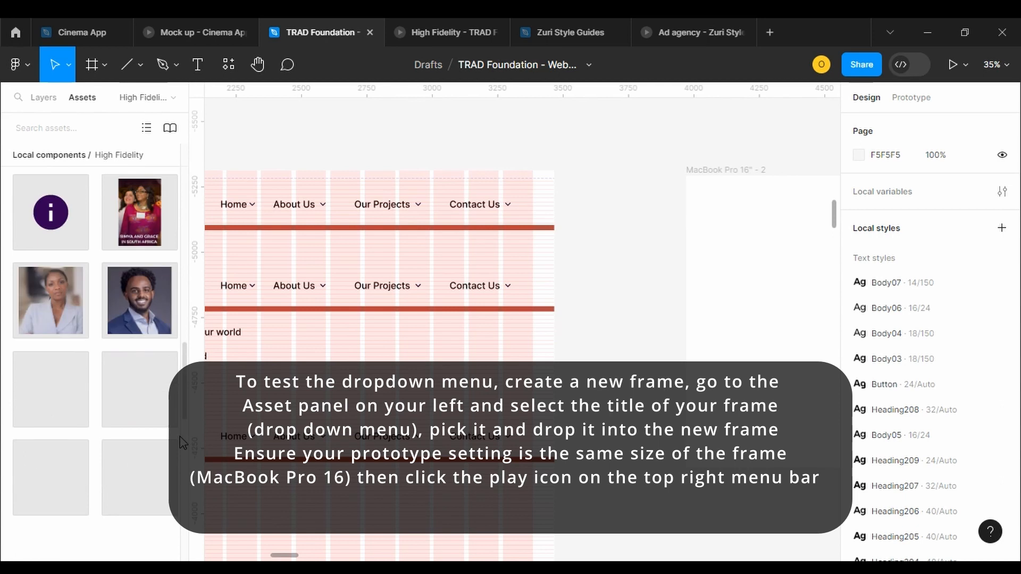
left_click_drag(183, 489, 184, 550)
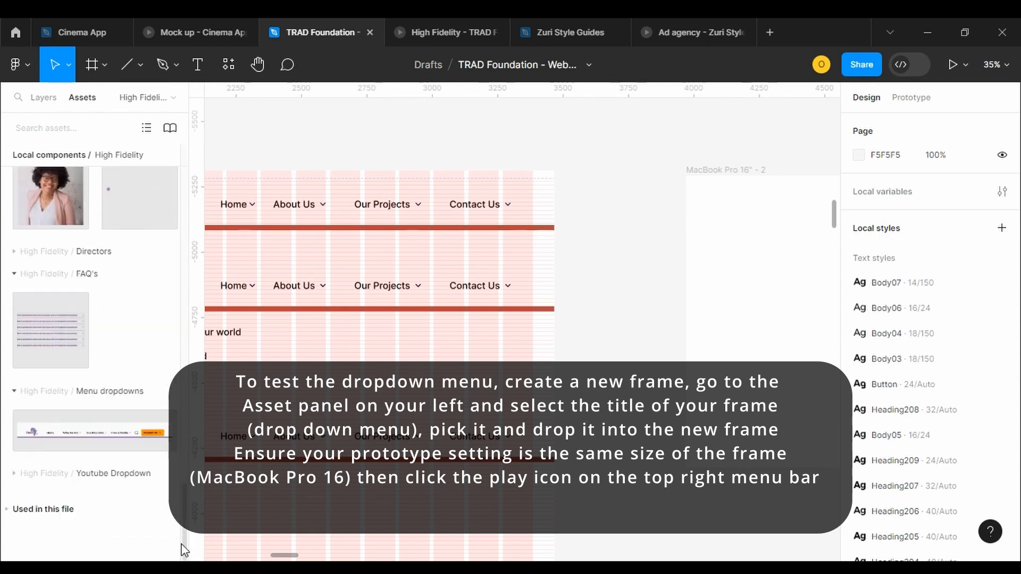
left_click(13, 474)
left_click_drag(89, 506, 790, 247)
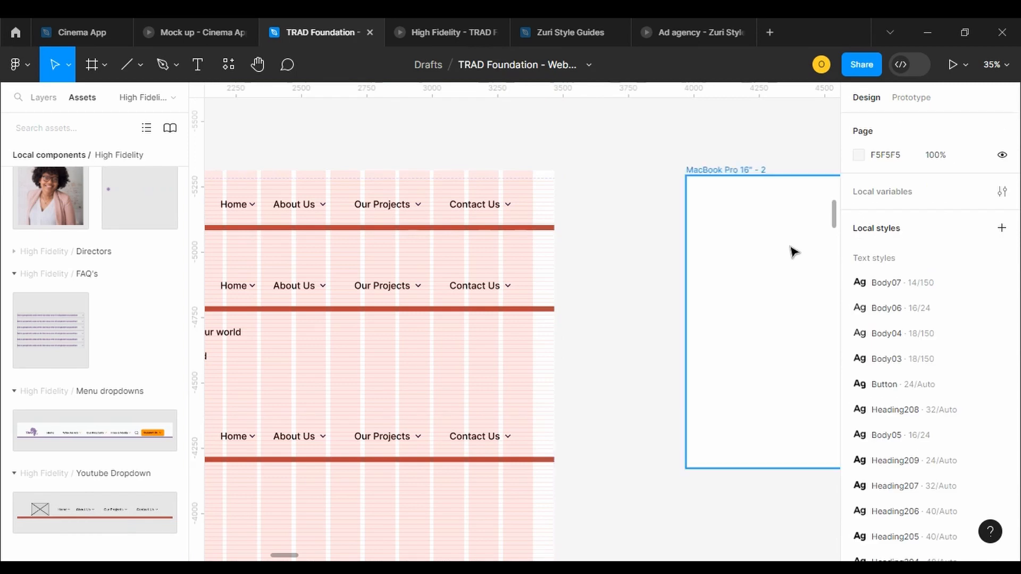
Position the navigation bar instance near the upper edge of the MacBook Pro 16" frame so it spans the frame's full width
left_click_drag(281, 556, 216, 556)
left_click(993, 64)
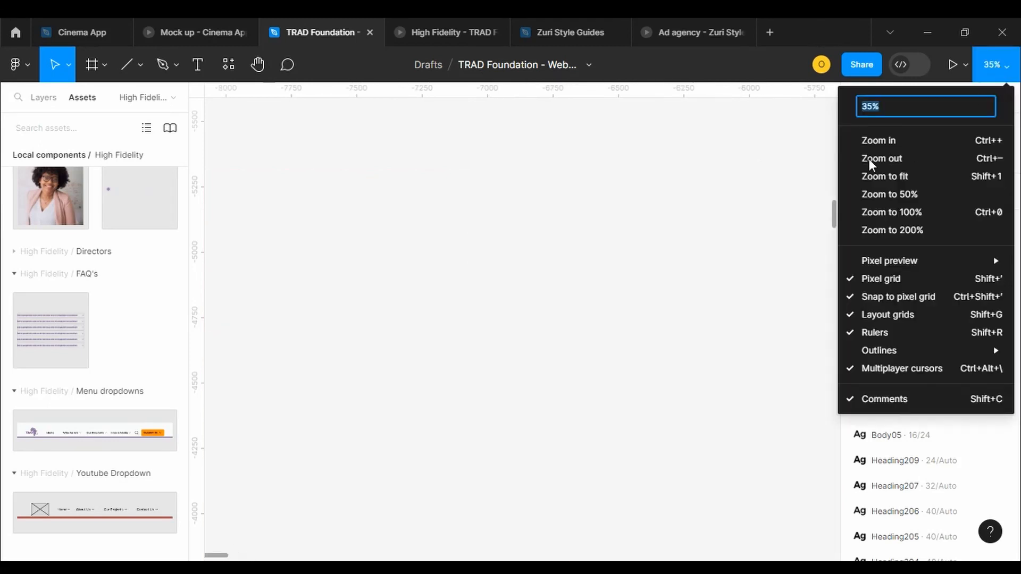
left_click(870, 160)
left_click_drag(835, 216, 835, 266)
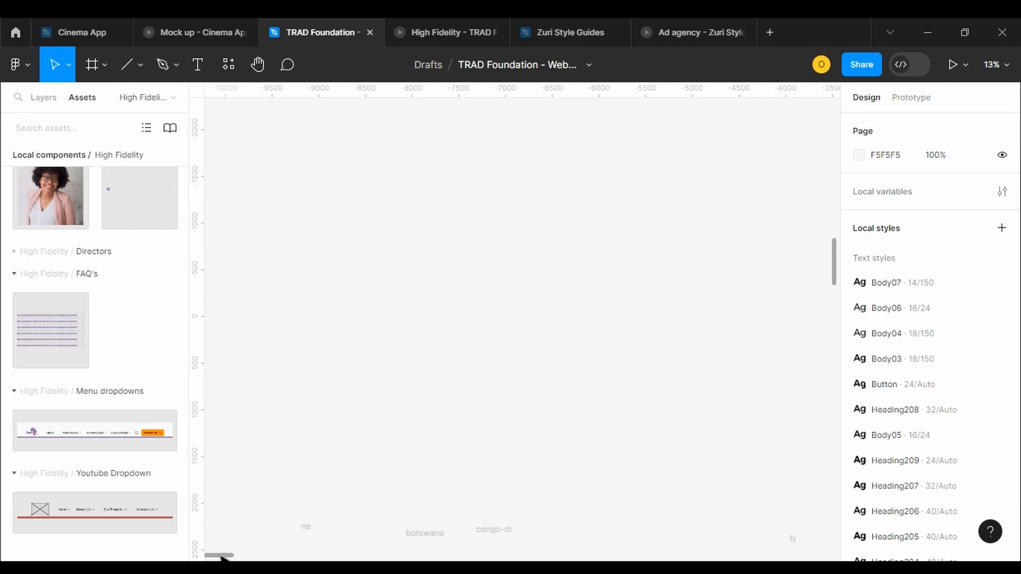
left_click_drag(220, 555, 284, 553)
left_click_drag(835, 265, 834, 217)
left_click_drag(741, 403, 725, 200)
Preview the MacBook Pro 16" frame as a prototype and return to the design file
left_click(725, 199)
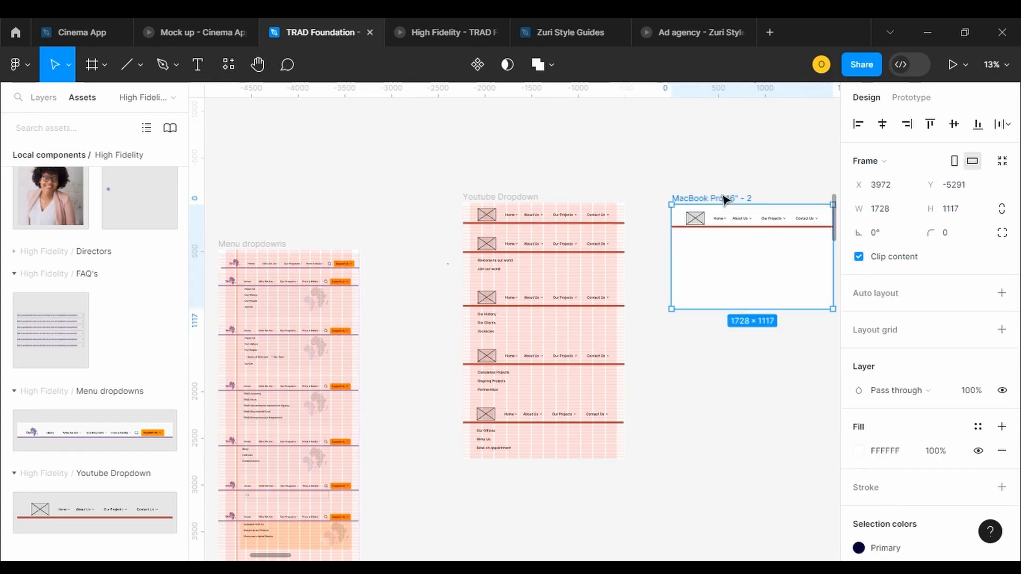
left_click(952, 63)
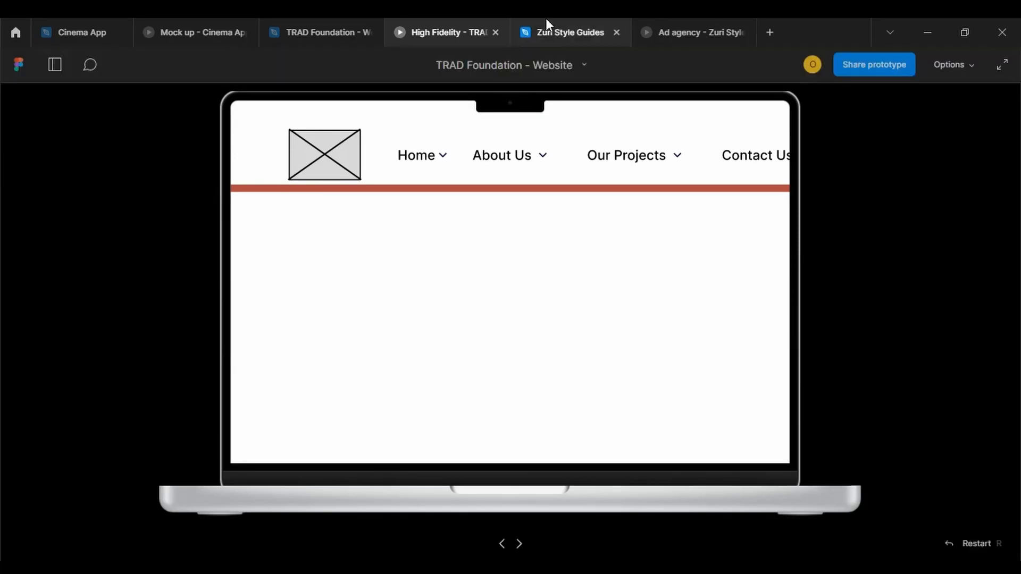
left_click(320, 24)
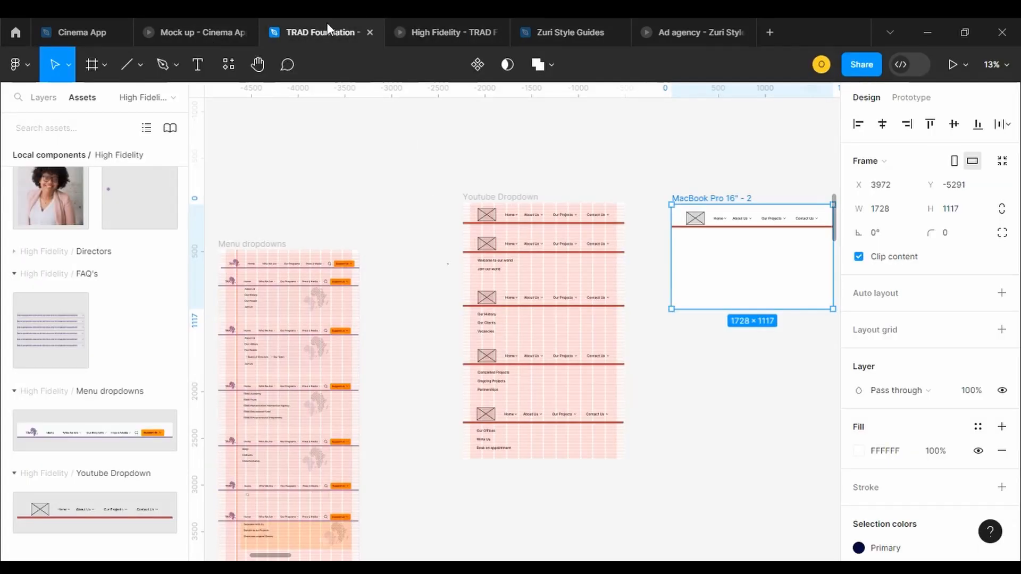
Set the prototype preview device to MacBook Pro 16" (1728×1117)
left_click(911, 99)
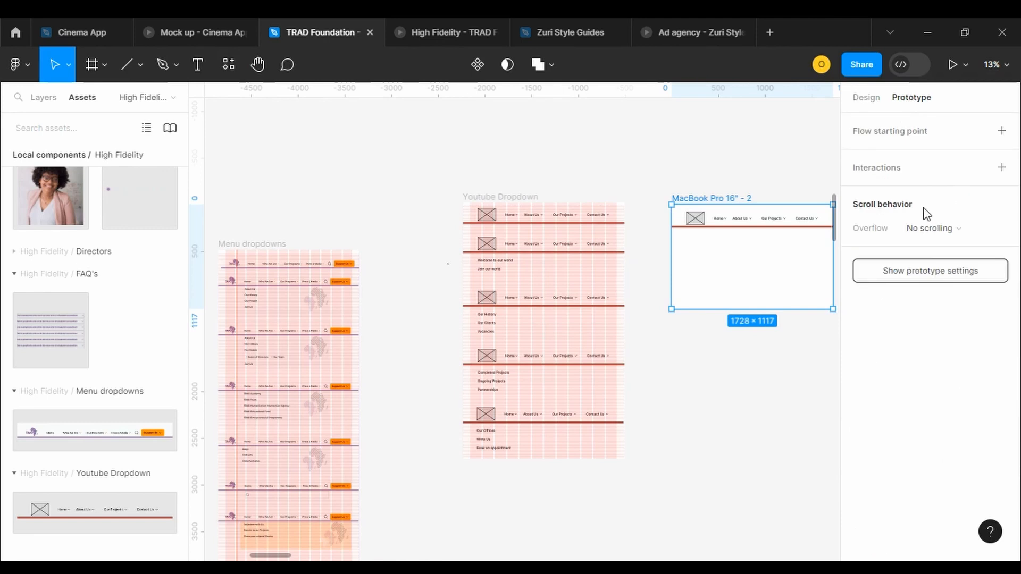
left_click(923, 274)
left_click(899, 158)
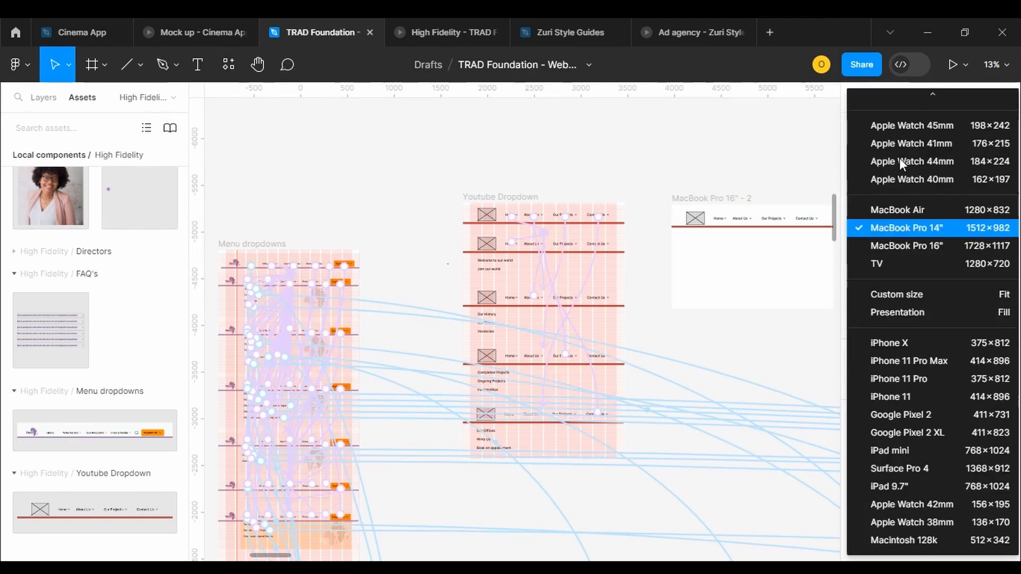
left_click(908, 244)
Relaunch the prototype preview of the new frame's navigation bar on the updated device
left_click(457, 26)
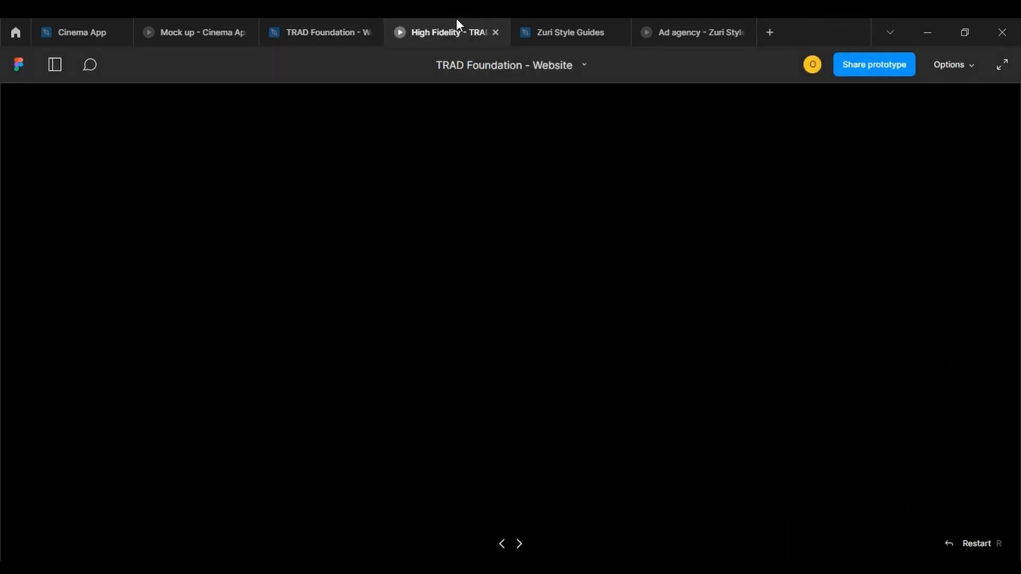
left_click(312, 32)
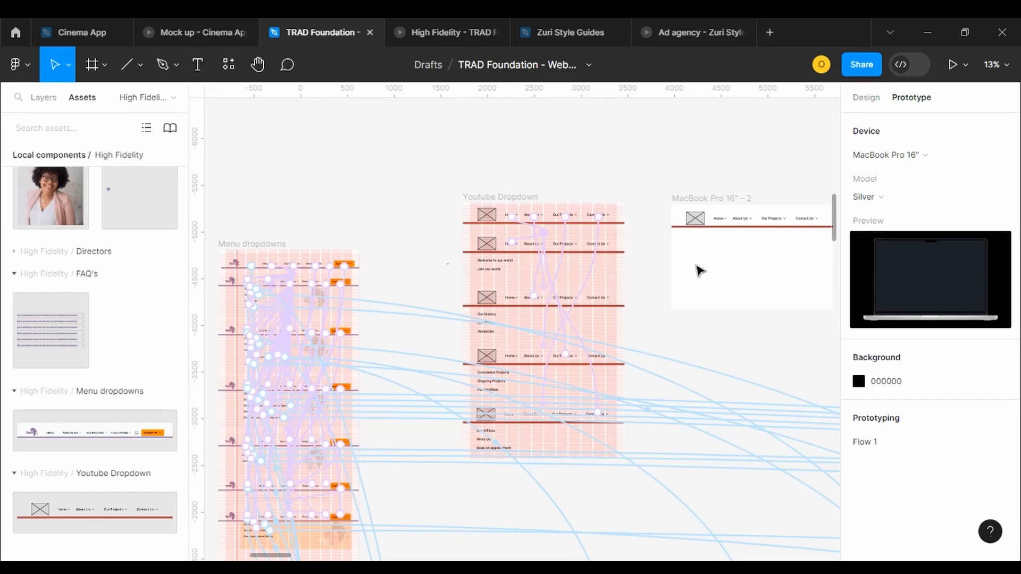
left_click(718, 227)
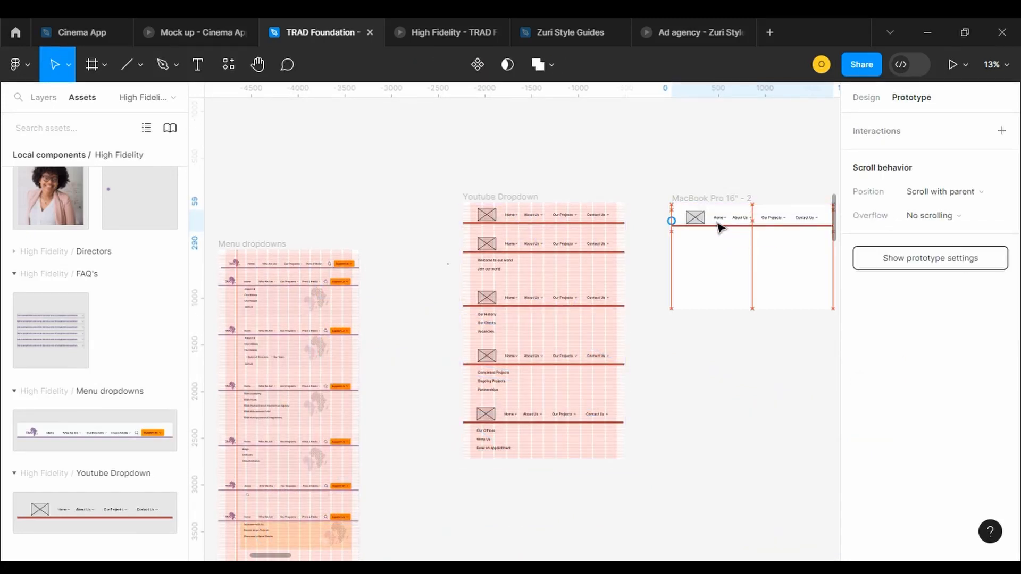
left_click(438, 20)
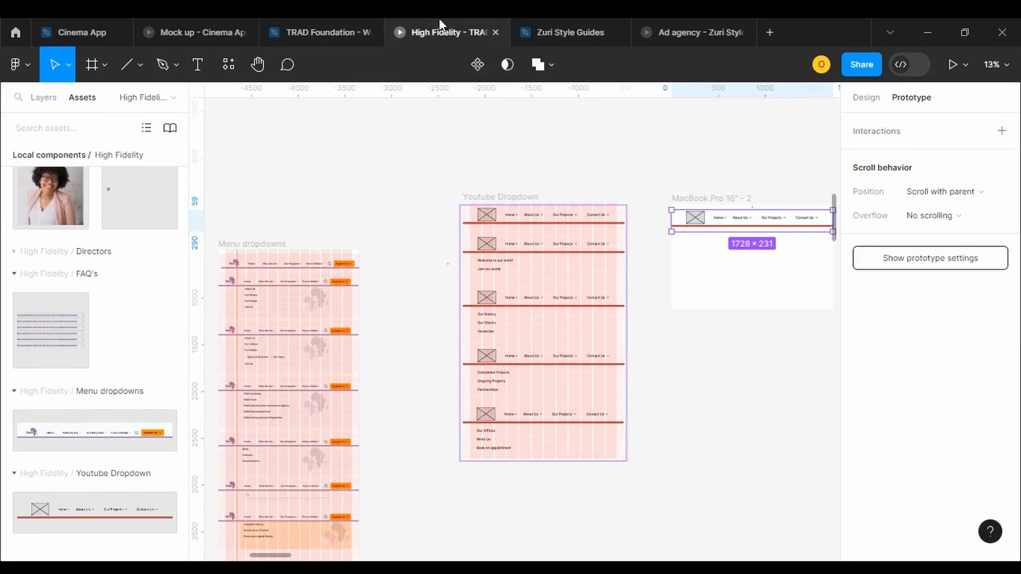
left_click(318, 31)
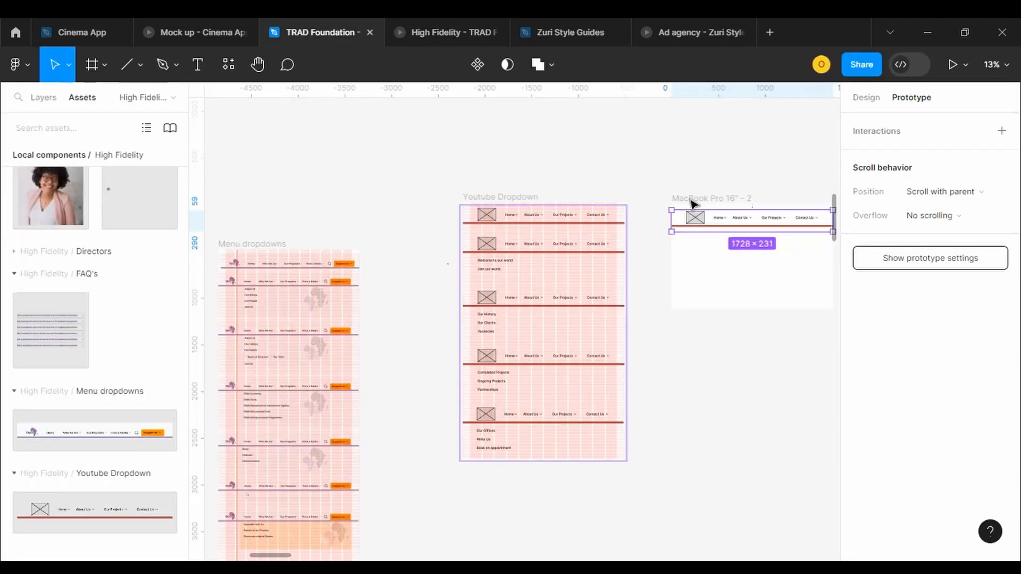
left_click(952, 68)
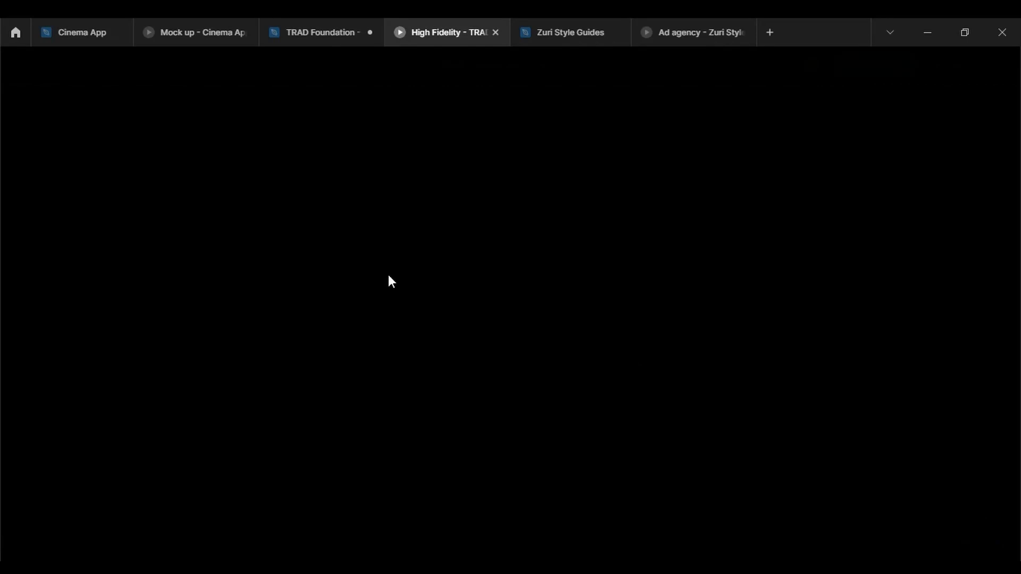
left_click(321, 26)
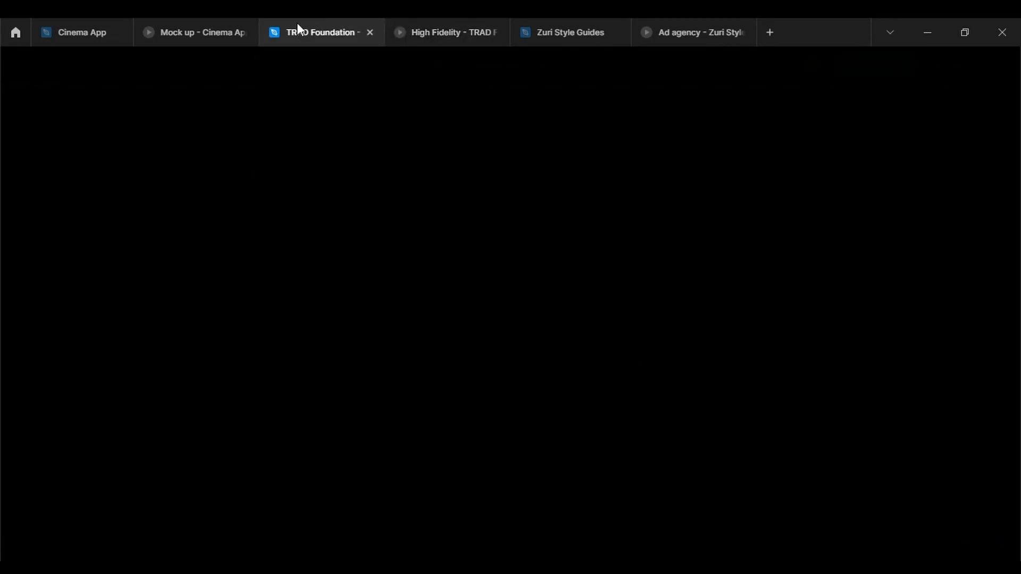
left_click(445, 35)
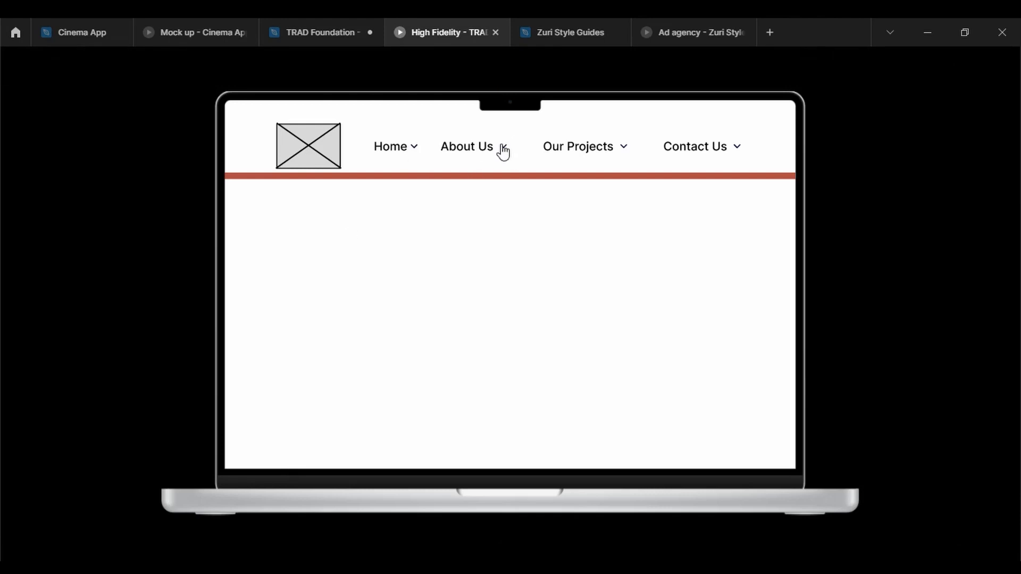
Test the About Us, Our Projects, Contact Us and Home dropdowns in the running prototype
mouse_move(503, 152)
mouse_move(618, 158)
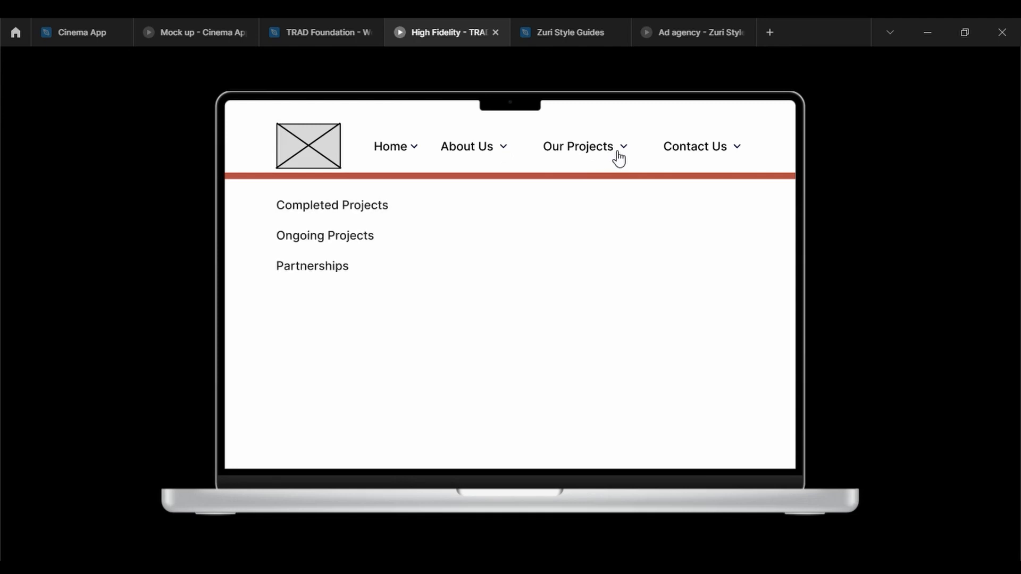
mouse_move(729, 157)
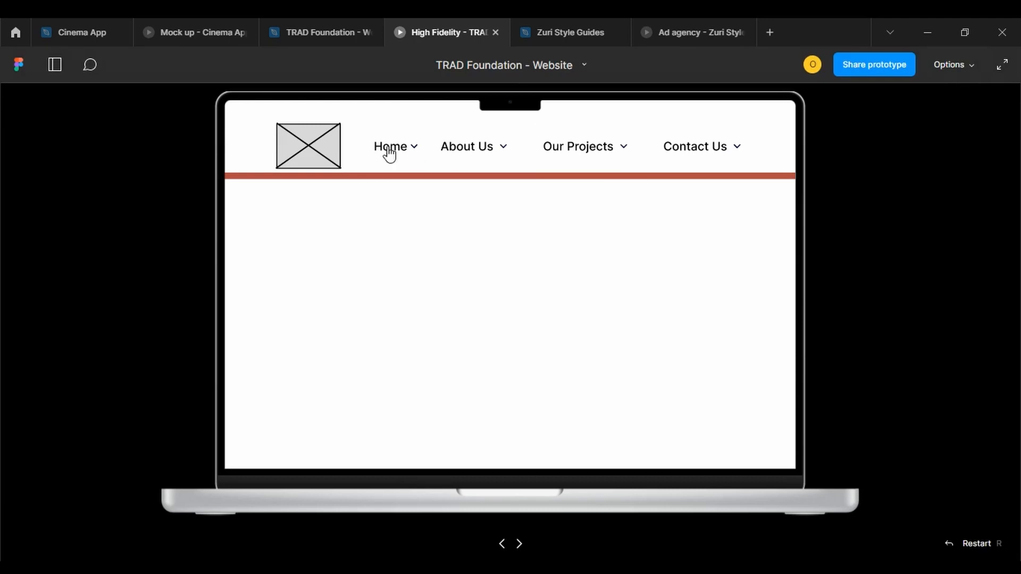
mouse_move(390, 153)
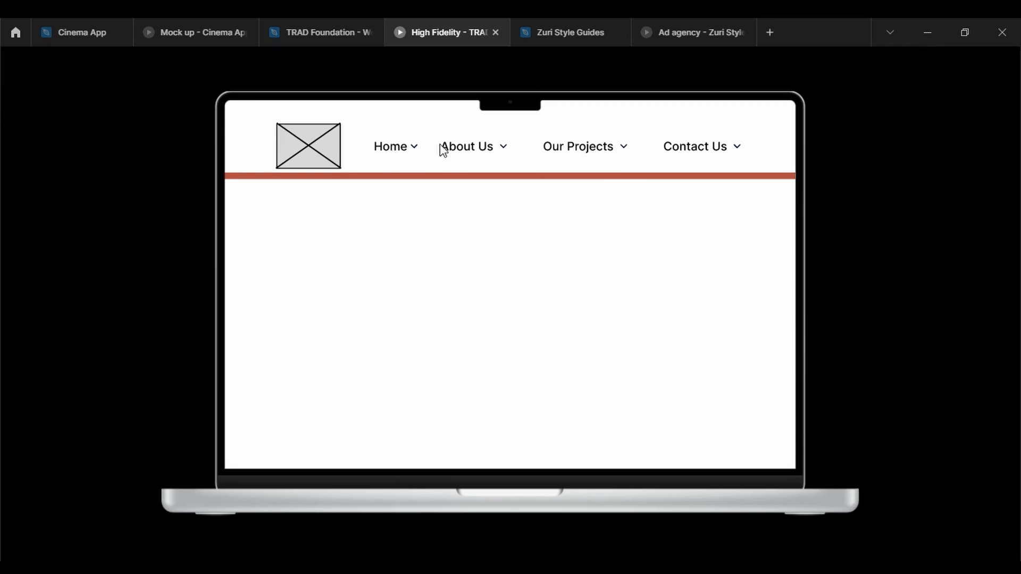
mouse_move(453, 155)
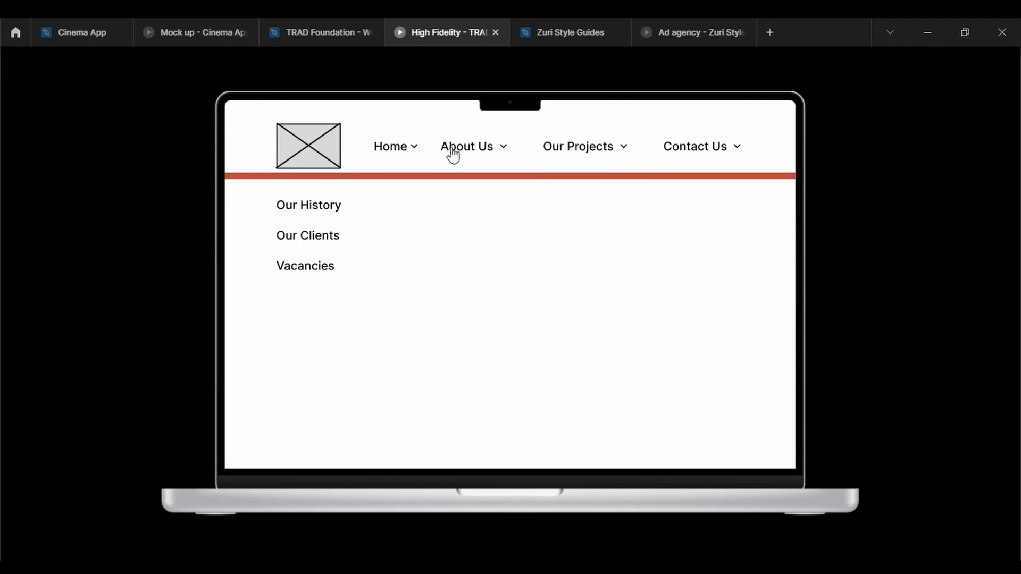